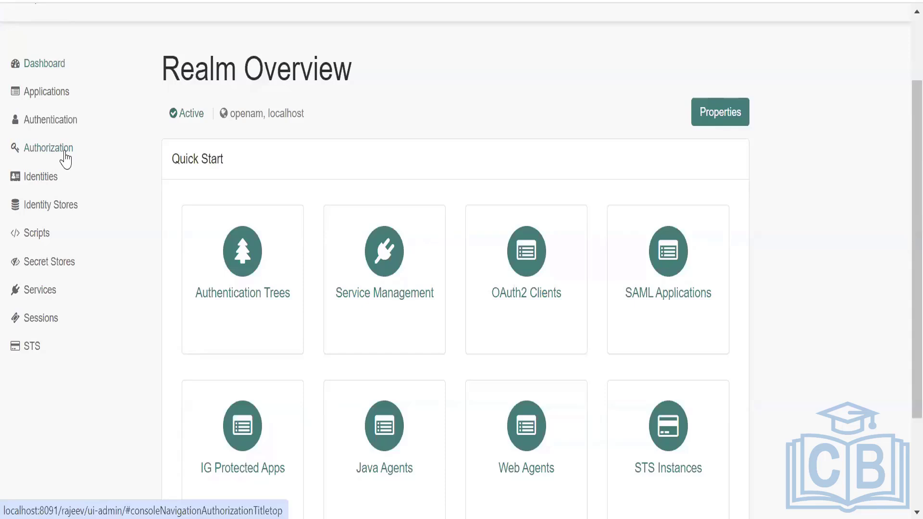
# Look through the realm's authorization policy sets and its resource types.
pyautogui.click(66, 158)
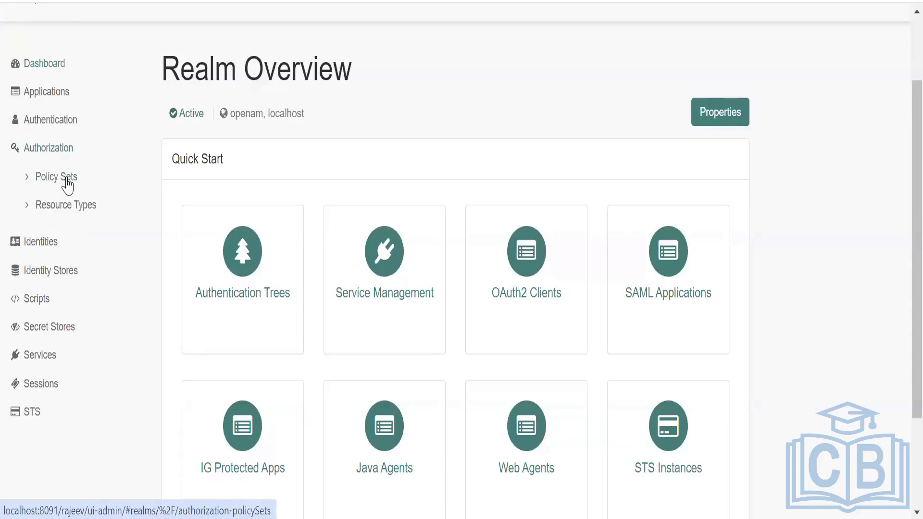
pyautogui.click(31, 180)
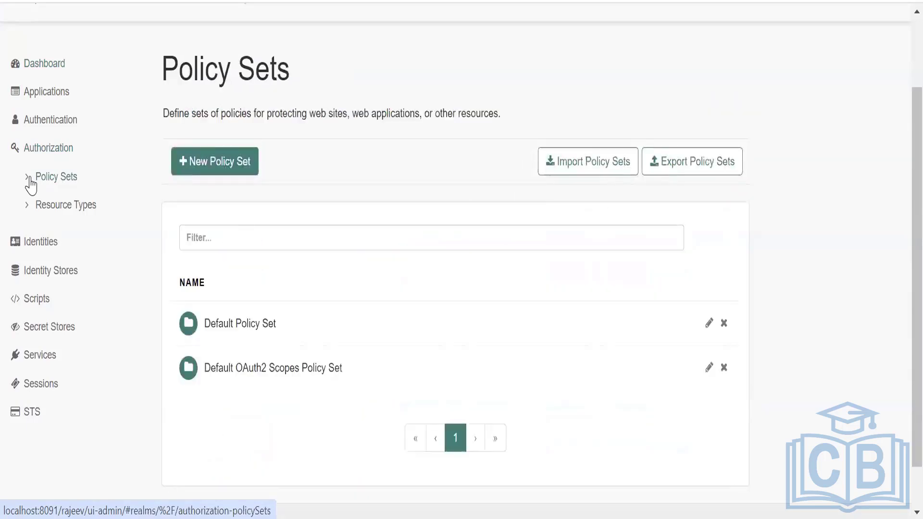
pyautogui.click(51, 211)
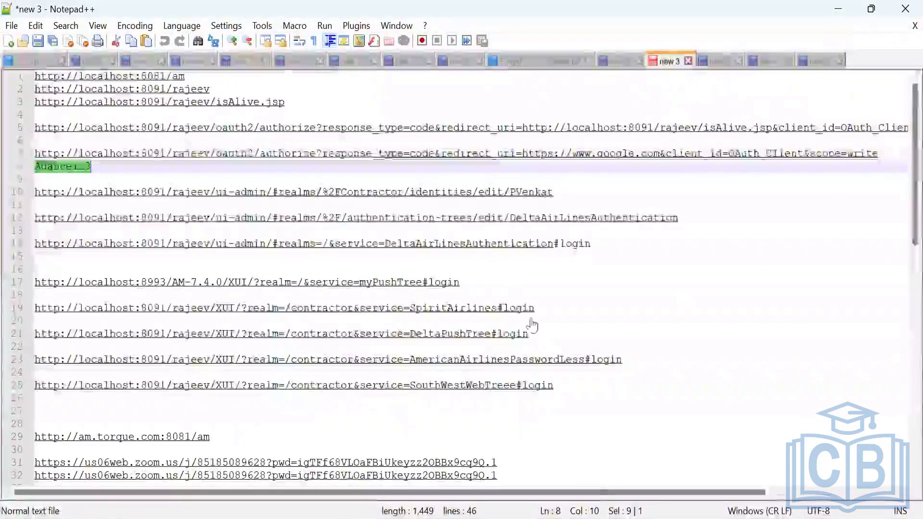
# Switch to Notepad++ and highlight the OAuth2 authorize URL that redirects to isAlive.jsp, including its client_id and scope parameters.
pyautogui.hscroll(6, 644, 329)
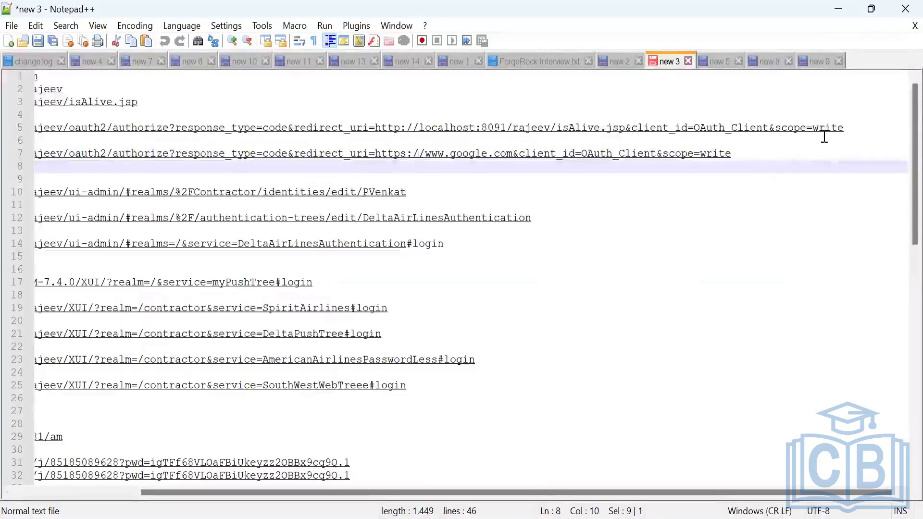
pyautogui.moveTo(846, 127); pyautogui.dragTo(19, 124)
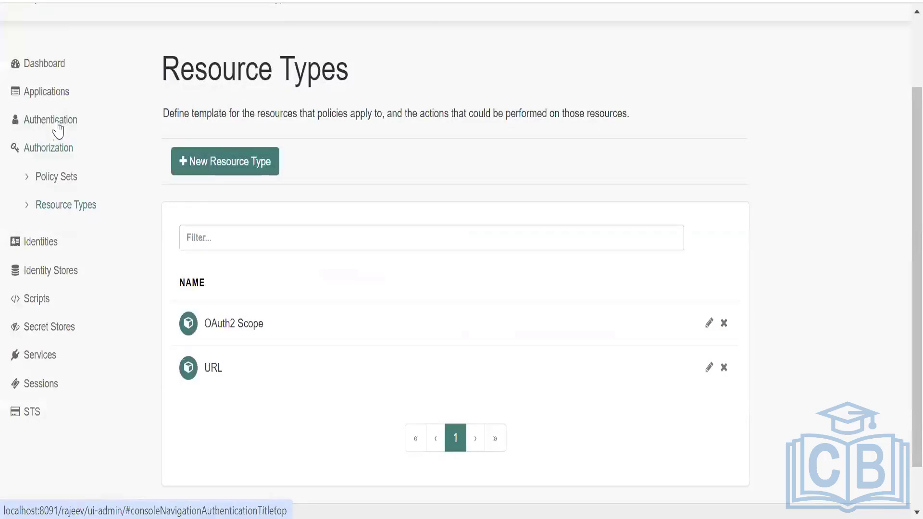
# Open the existing OAuth_Client in the realm's OAuth 2.0 clients and review its core settings, including redirection URIs and scopes.
pyautogui.click(45, 95)
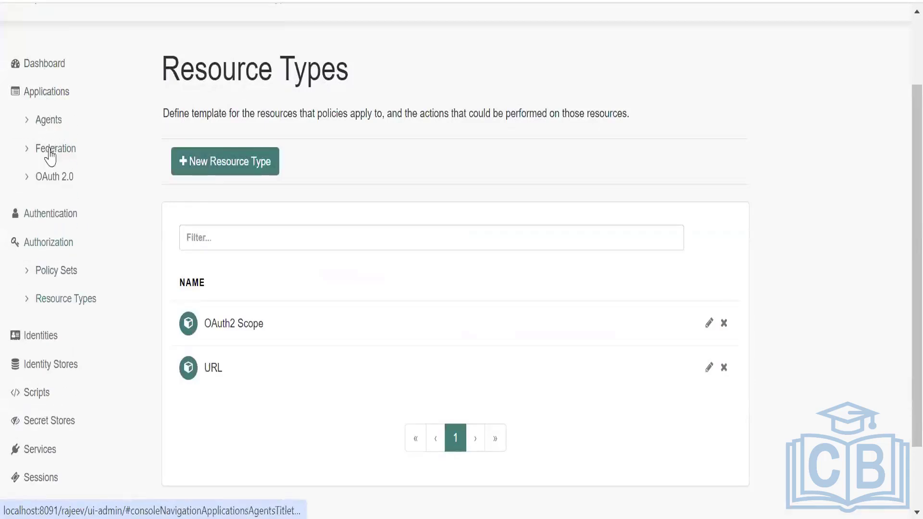
pyautogui.click(39, 184)
pyautogui.click(58, 214)
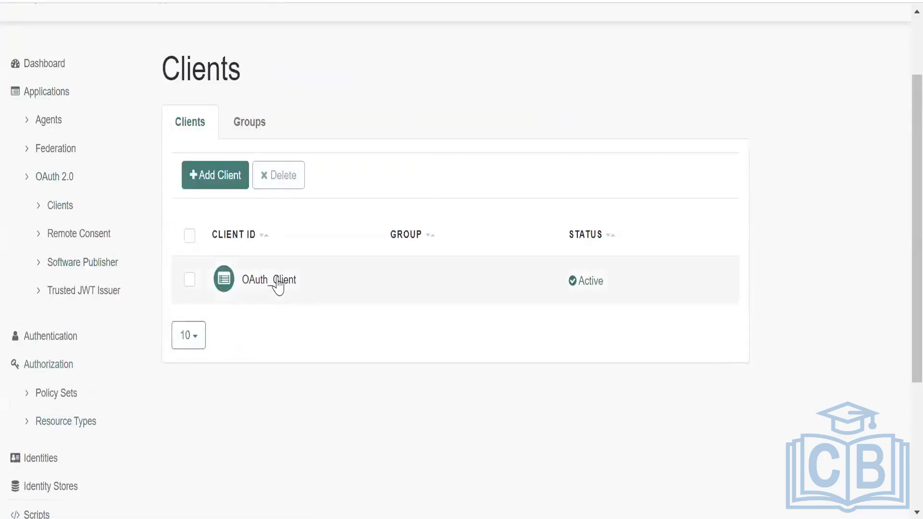
pyautogui.click(279, 281)
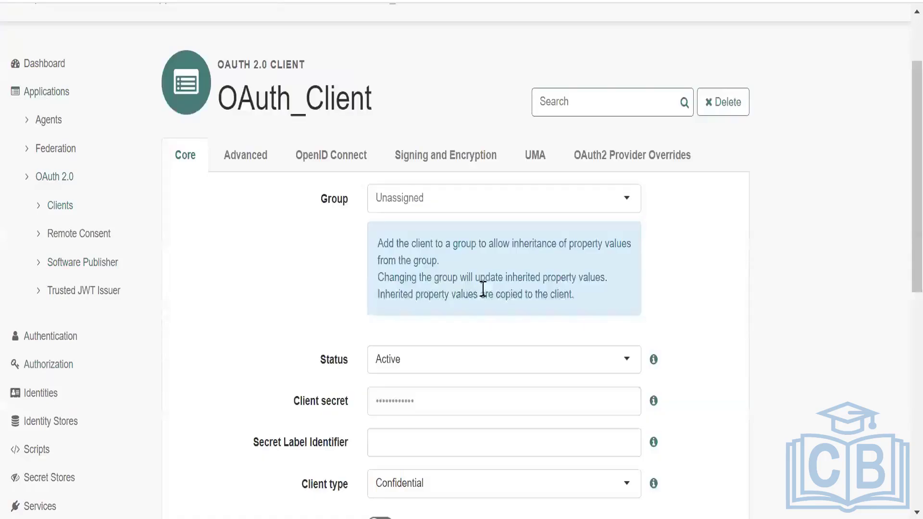
pyautogui.scroll(-4, 521, 308)
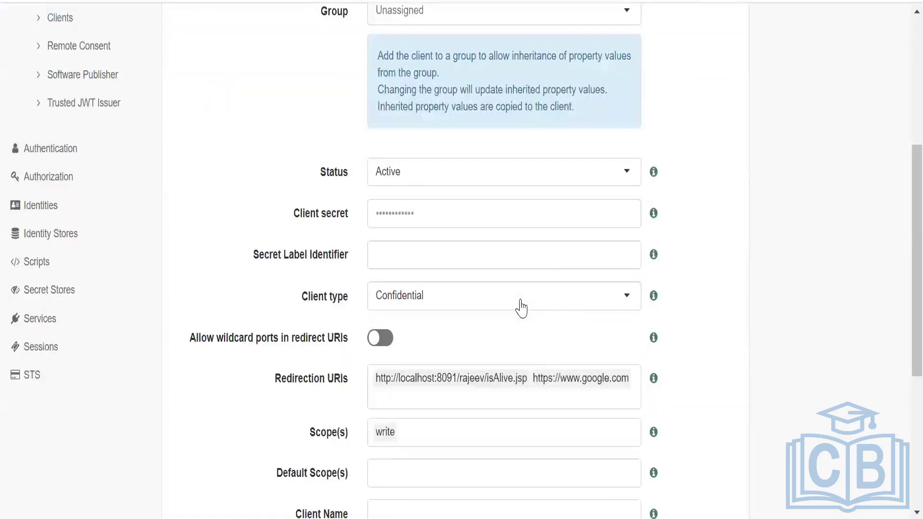
pyautogui.scroll(-2, 520, 308)
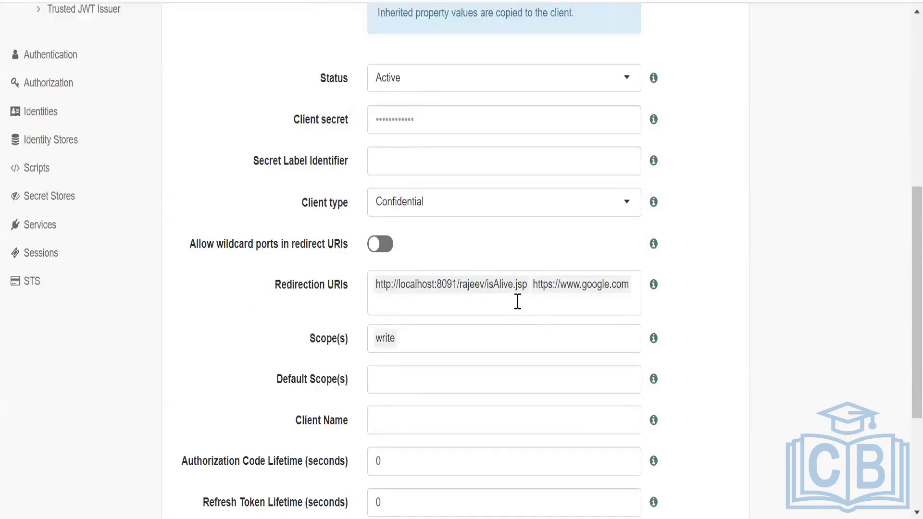
pyautogui.scroll(8, 517, 301)
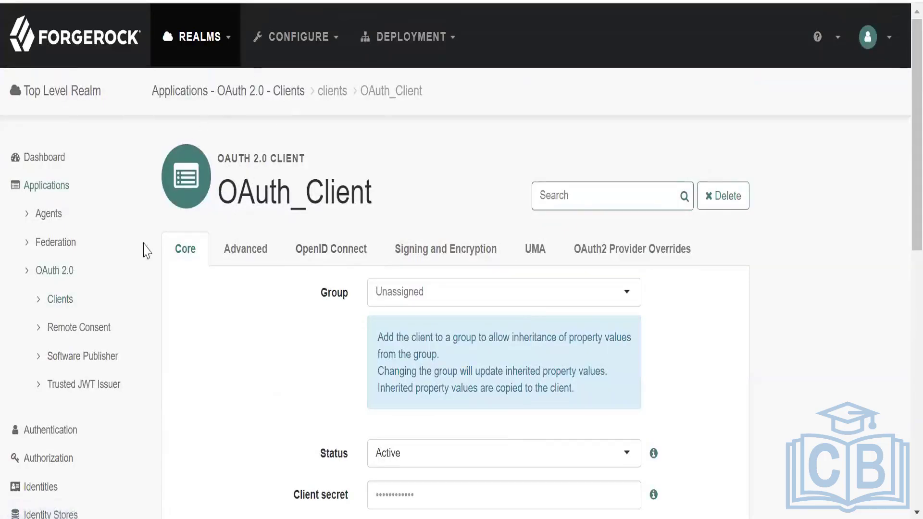
# Go back to the OAuth 2.0 clients list, view OAuth_Client once more and return to the list.
pyautogui.click(67, 273)
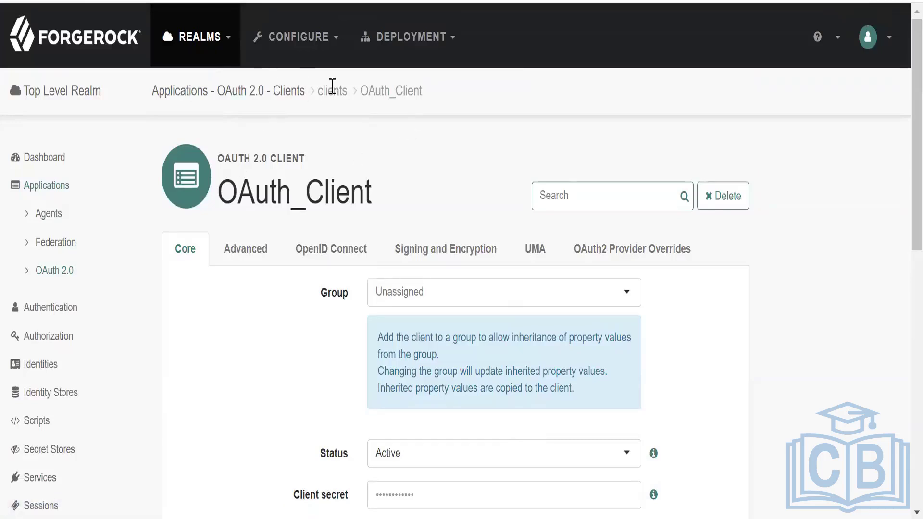
pyautogui.click(293, 93)
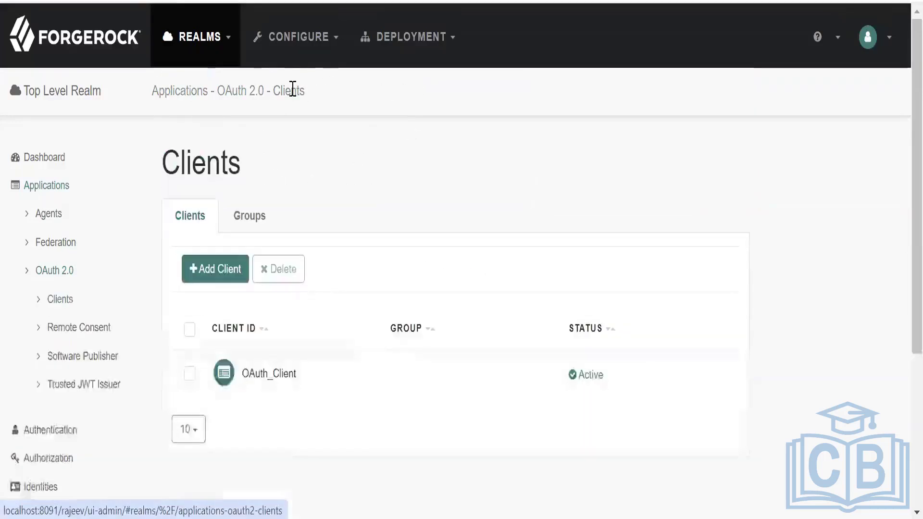
pyautogui.click(268, 377)
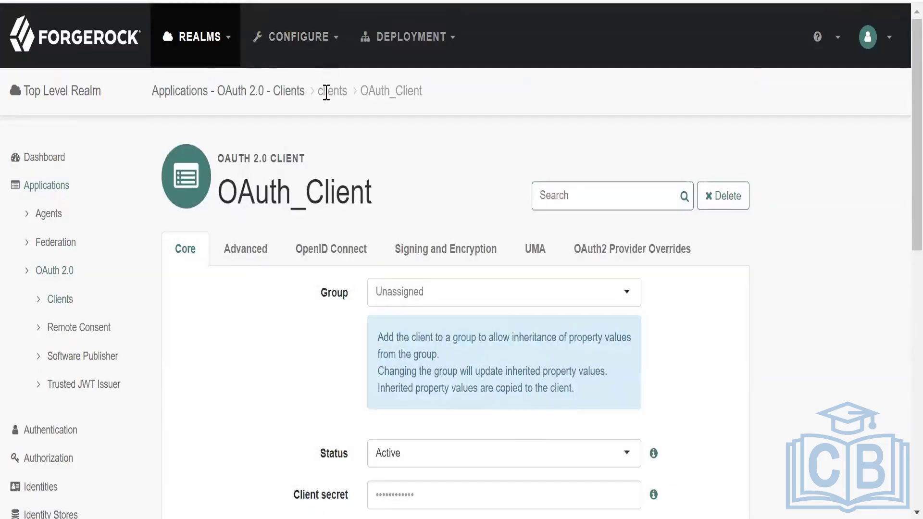
pyautogui.click(295, 94)
# Start a new OAuth 2.0 client with the client ID myClient.
pyautogui.scroll(-2, 212, 197)
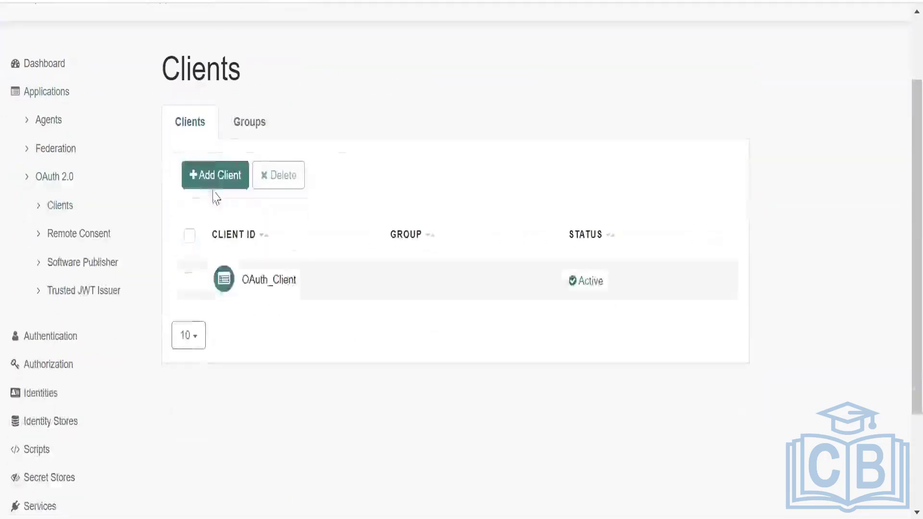
pyautogui.click(219, 176)
pyautogui.click(429, 130)
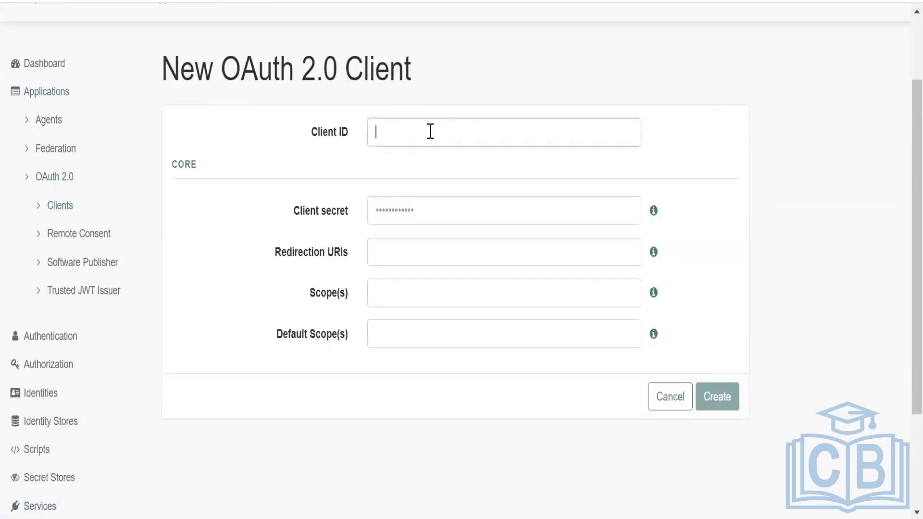
pyautogui.write('MyClient')
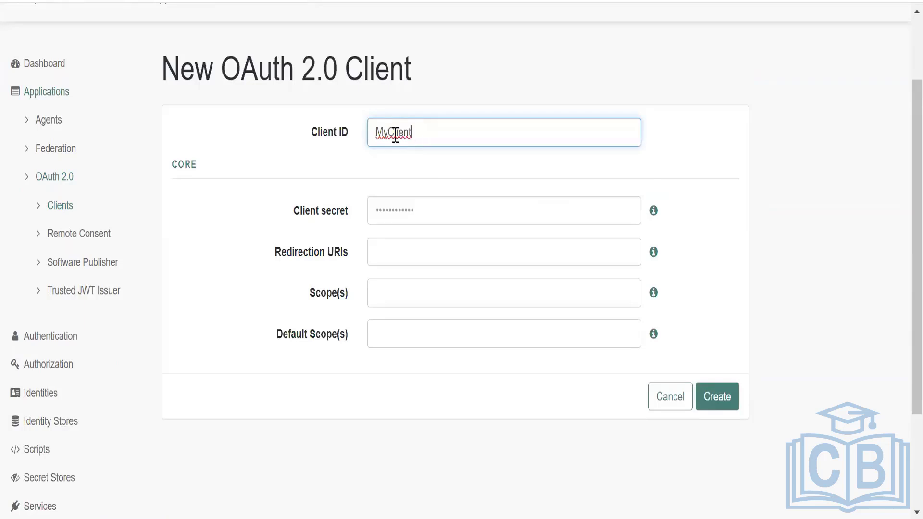
pyautogui.click(381, 132)
pyautogui.press('BackSpace')
pyautogui.write('m')
pyautogui.click(692, 179)
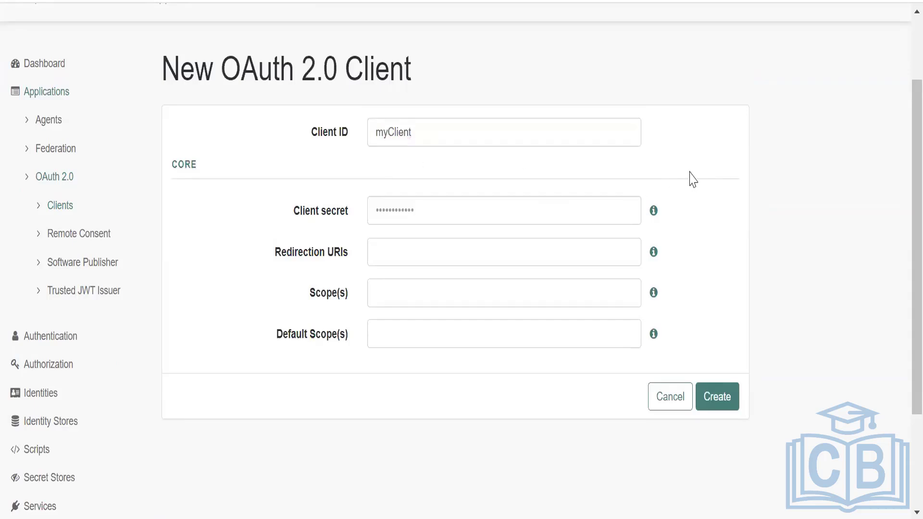
# Enter the client secret for the new OAuth 2.0 client.
pyautogui.click(598, 211)
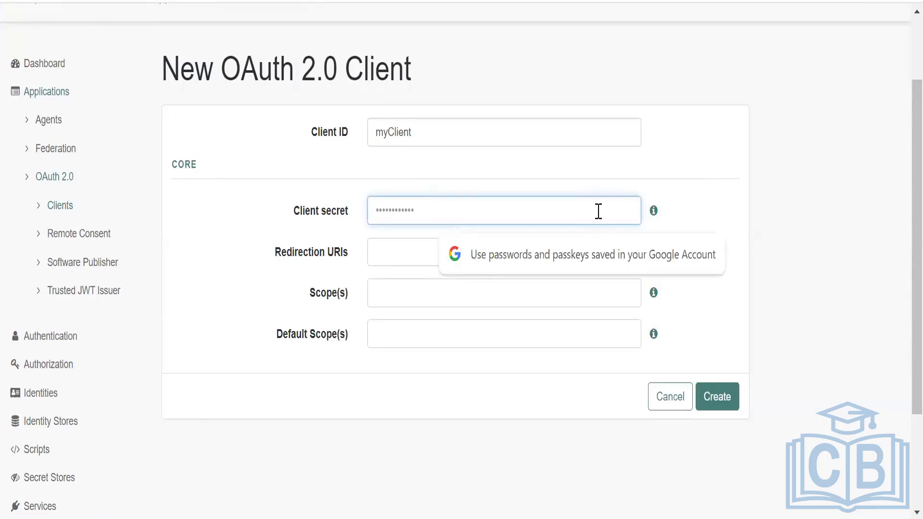
pyautogui.write('••••••••')
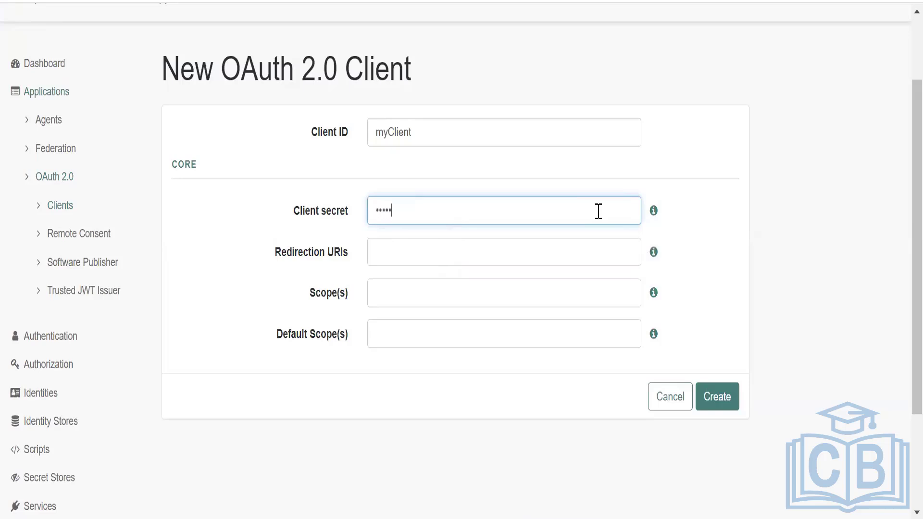
pyautogui.write('•')
# Copy the localhost:8091 isAlive.jsp URL from the Notepad++ notes and add it as the new client's redirection URI.
pyautogui.click(568, 252)
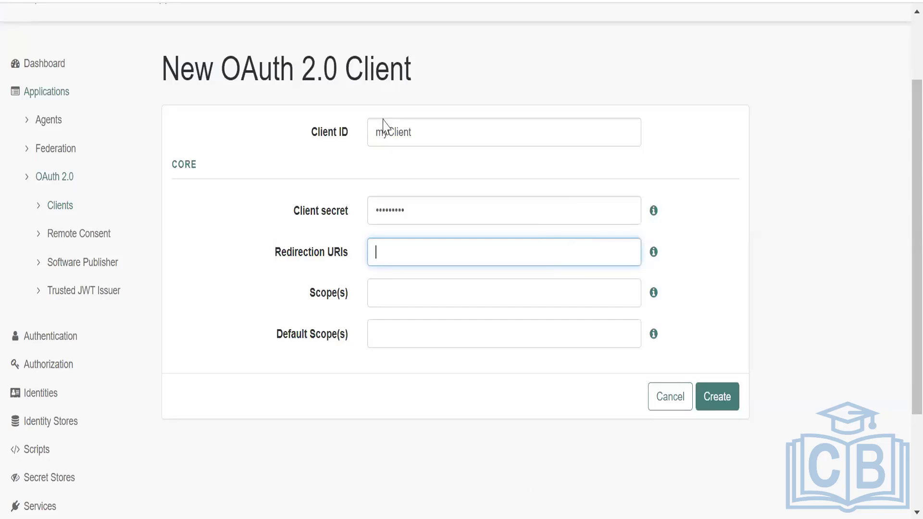
pyautogui.hotkey('alt', 'Tab')
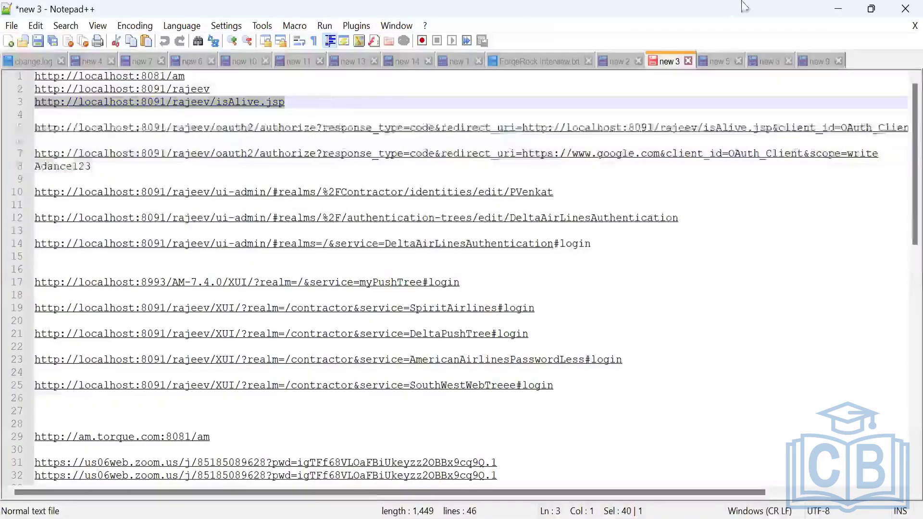
pyautogui.hotkey('ctrl', 'c')
pyautogui.hotkey('alt', 'Tab')
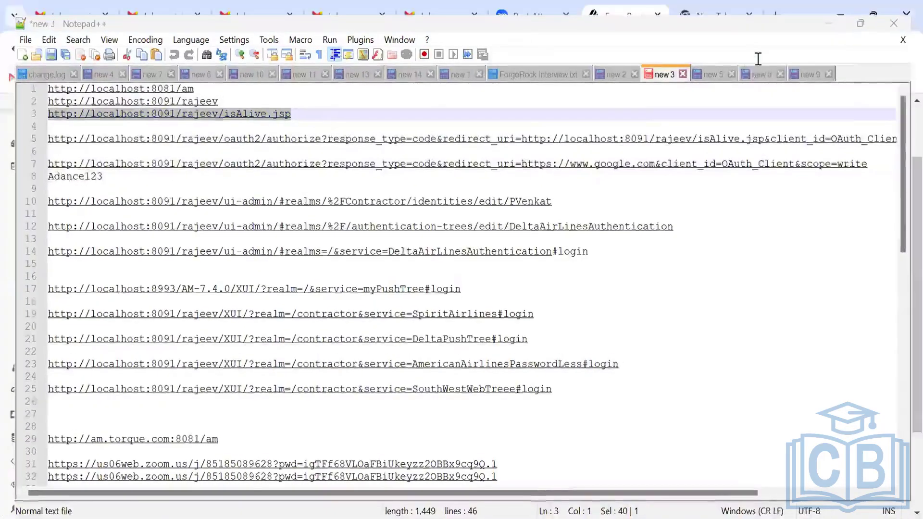
pyautogui.click(425, 251)
pyautogui.hotkey('ctrl', 'v')
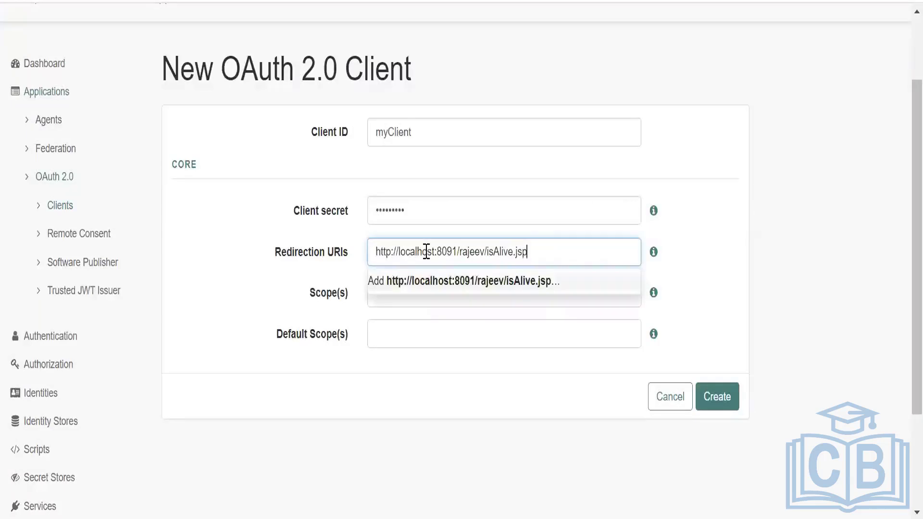
pyautogui.click(681, 294)
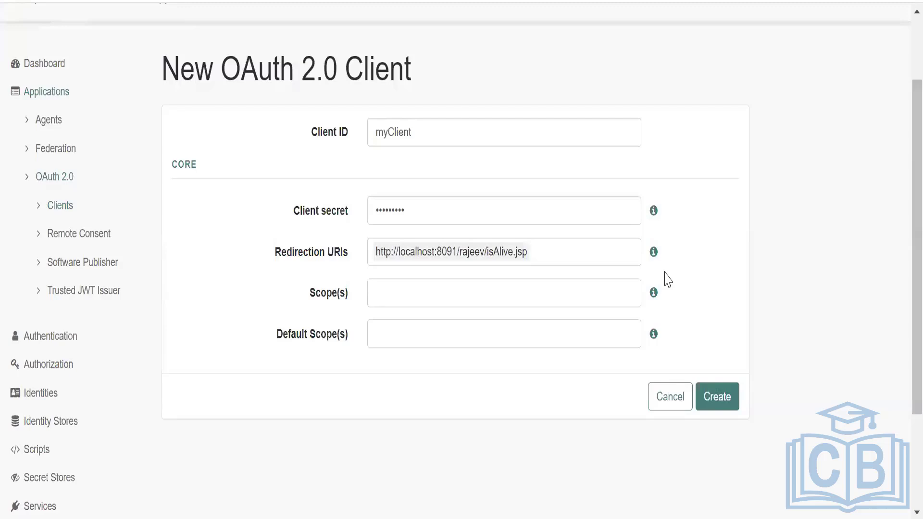
# Add the scope write to the new client and create it.
pyautogui.click(554, 293)
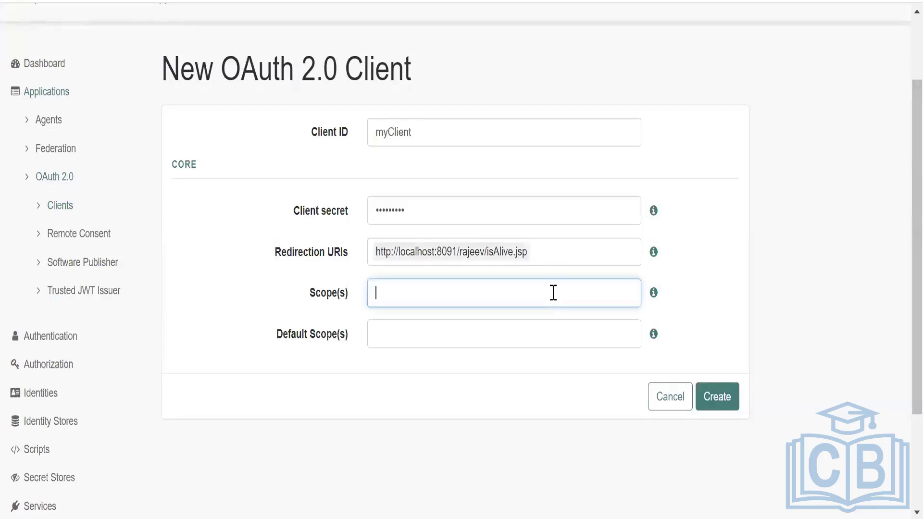
pyautogui.write('wri')
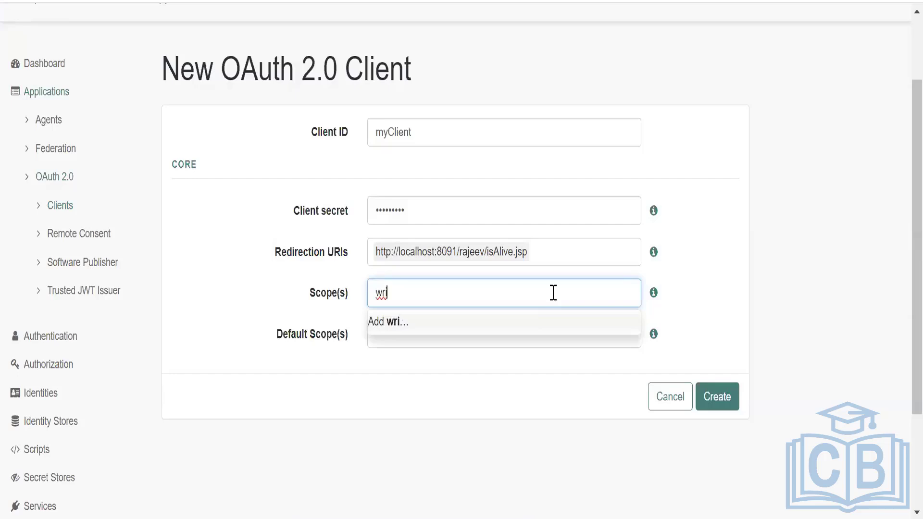
pyautogui.write('te')
pyautogui.click(677, 295)
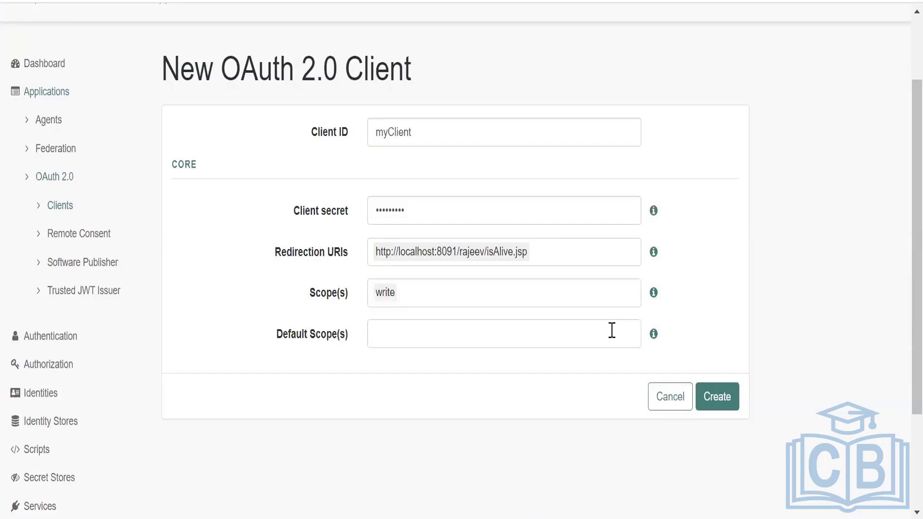
pyautogui.click(712, 393)
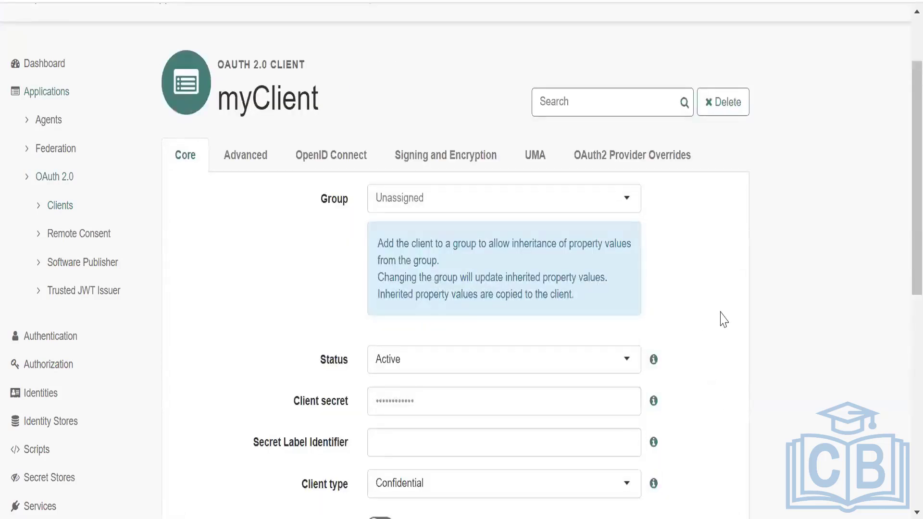
# Review myClient's core settings and its advanced settings, including response types, grant types and token endpoint authentication method.
pyautogui.scroll(-4, 724, 319)
pyautogui.scroll(-2, 723, 319)
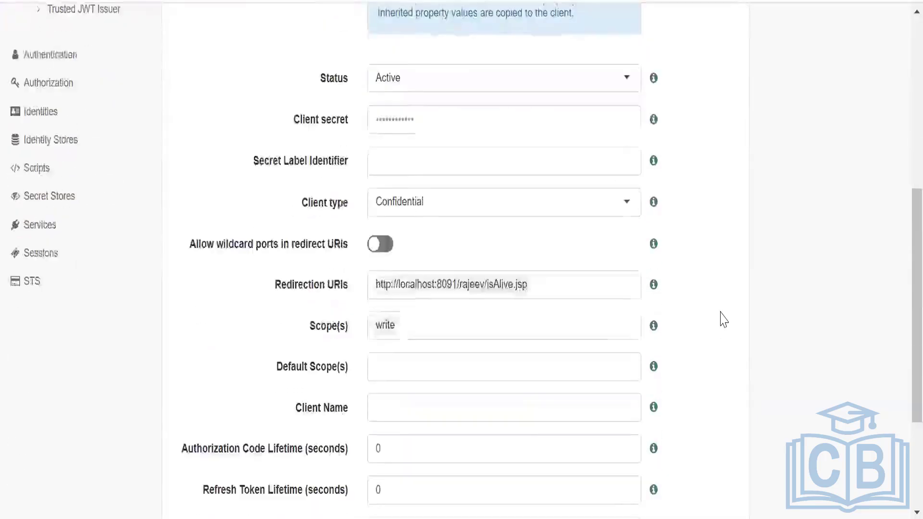
pyautogui.scroll(-4, 723, 319)
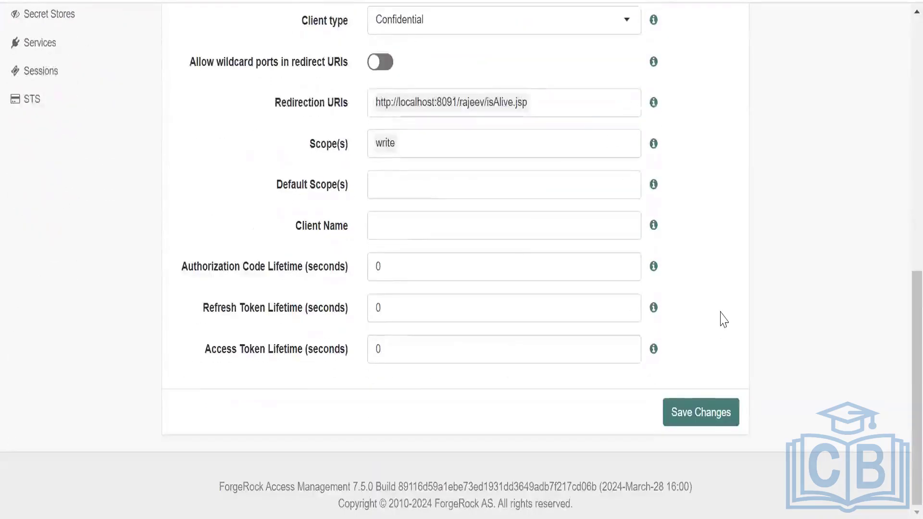
pyautogui.scroll(8, 723, 320)
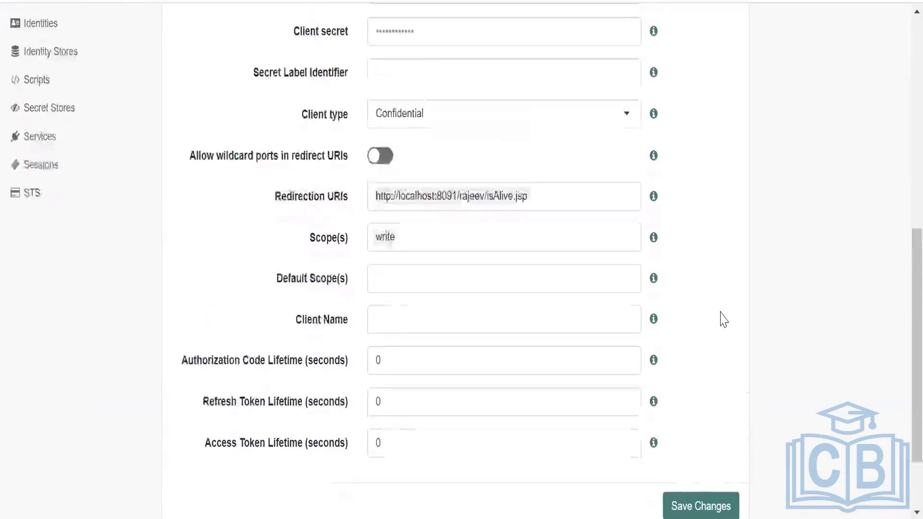
pyautogui.scroll(4, 723, 320)
pyautogui.click(255, 248)
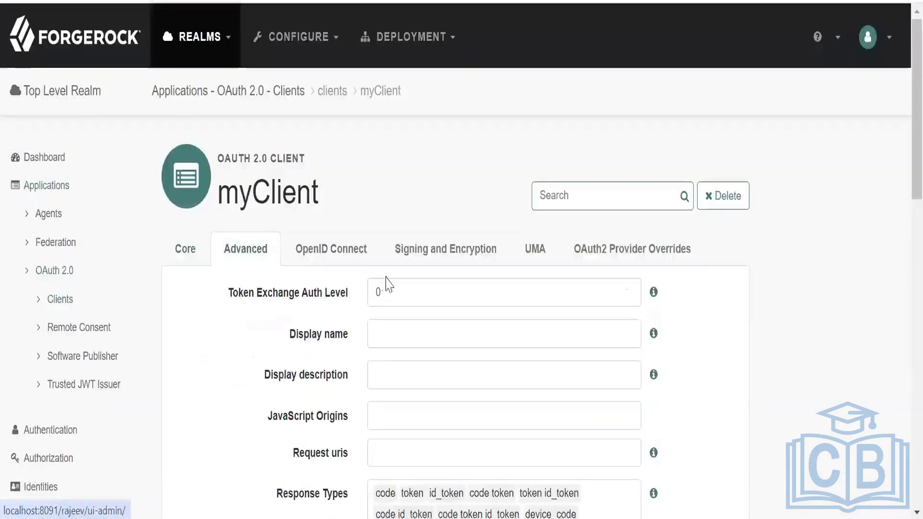
pyautogui.scroll(-4, 451, 278)
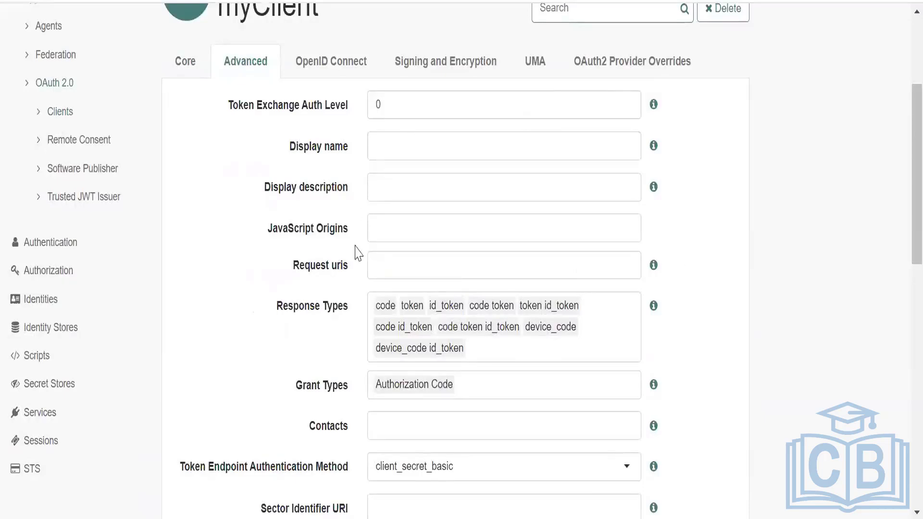
pyautogui.scroll(-8, 702, 360)
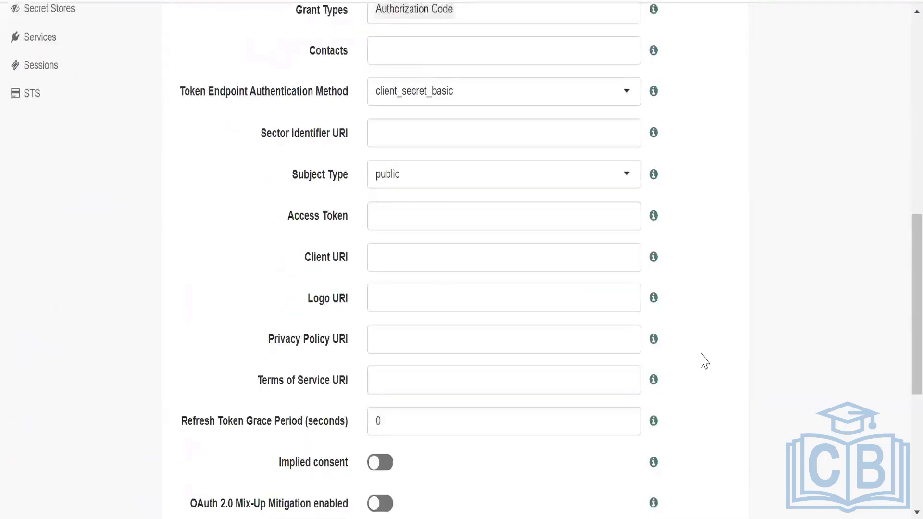
# Save the changes to myClient's advanced settings and return to the client's name heading.
pyautogui.scroll(-6, 704, 375)
pyautogui.click(696, 451)
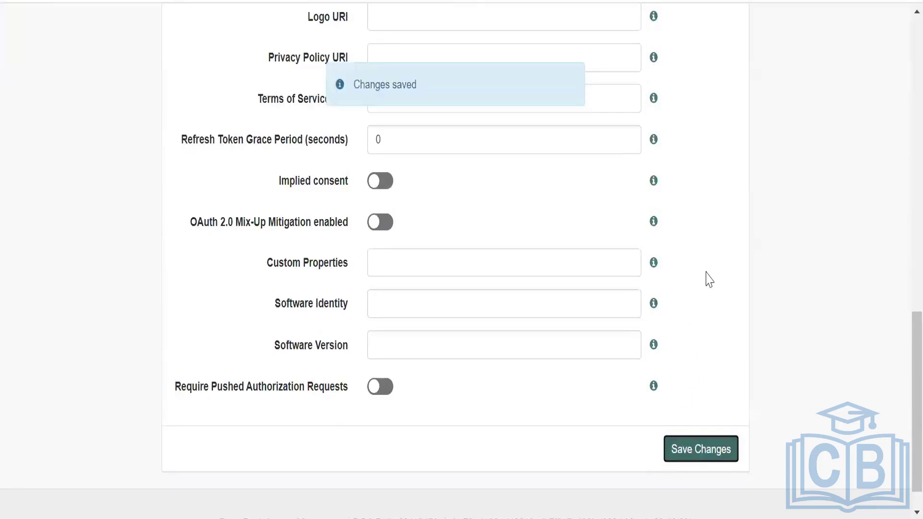
pyautogui.scroll(5, 709, 269)
pyautogui.scroll(10, 719, 249)
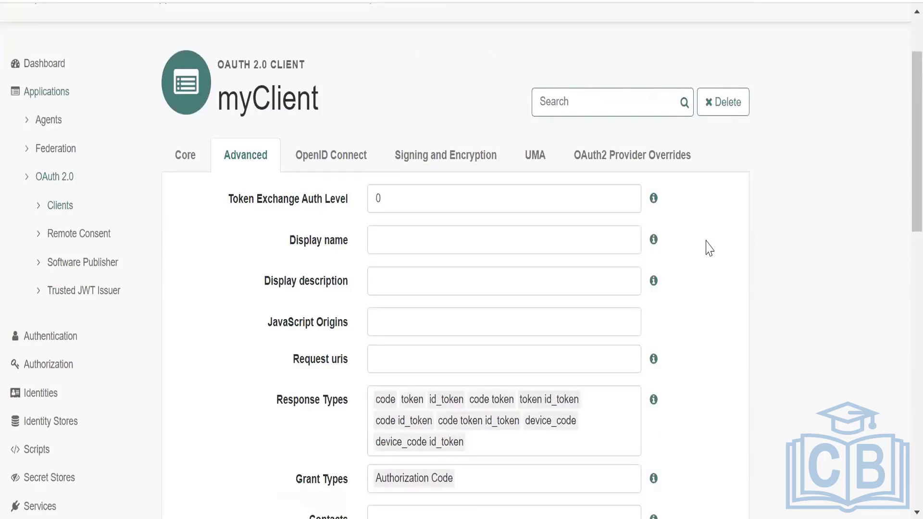
pyautogui.moveTo(220, 98); pyautogui.dragTo(387, 102)
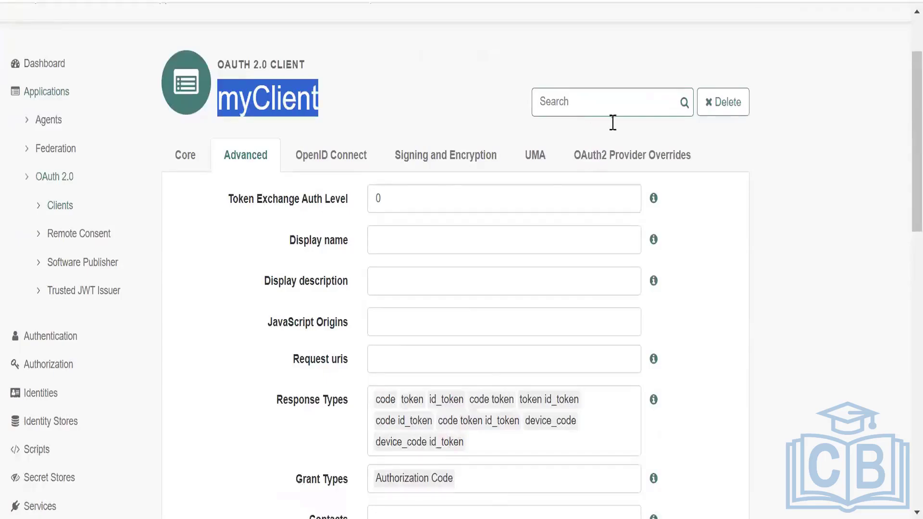
pyautogui.hotkey('alt', 'Tab')
pyautogui.moveTo(881, 153); pyautogui.dragTo(32, 153)
pyautogui.hotkey('ctrl', 'c')
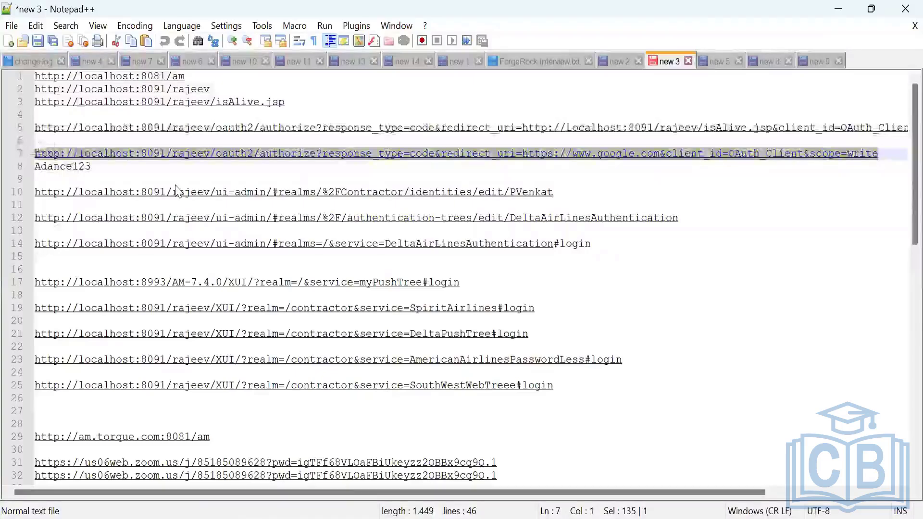
pyautogui.click(892, 157)
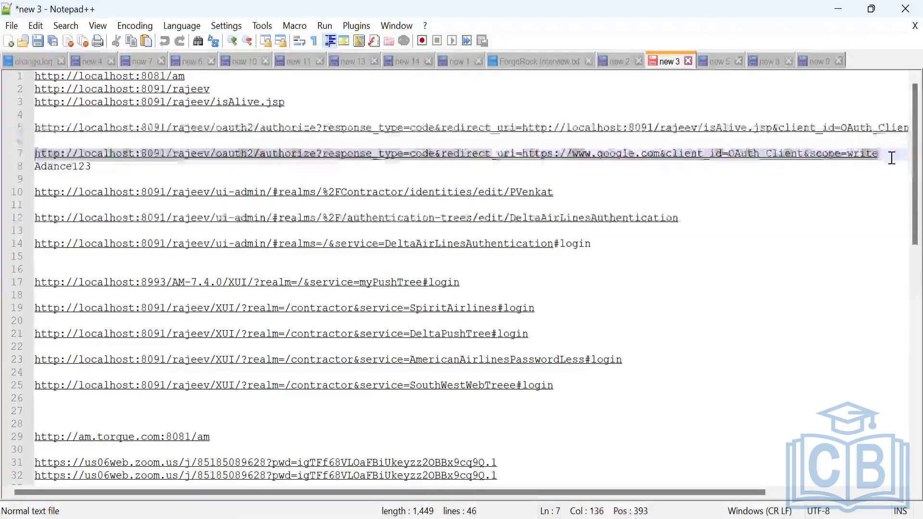
pyautogui.press('Return')
pyautogui.press('Return')
pyautogui.hotkey('ctrl', 'v')
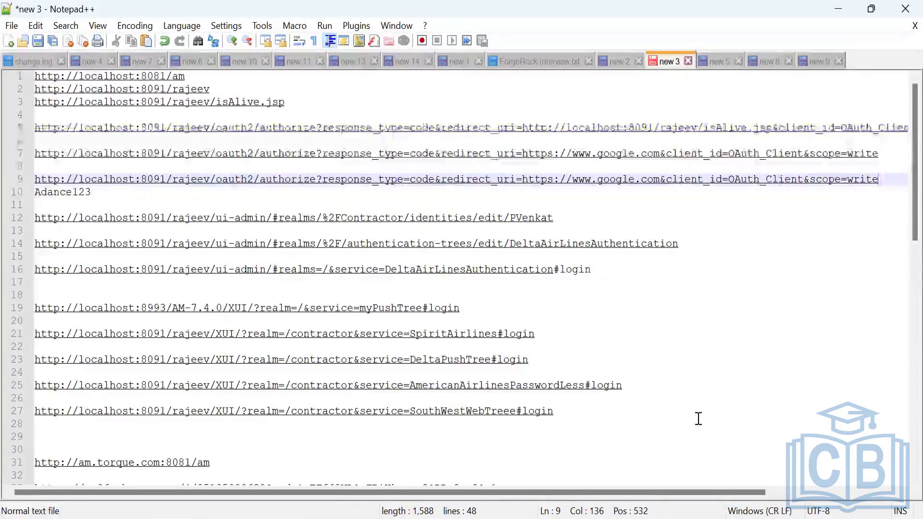
pyautogui.moveTo(714, 493); pyautogui.dragTo(873, 496)
pyautogui.moveTo(841, 132); pyautogui.dragTo(25, 136)
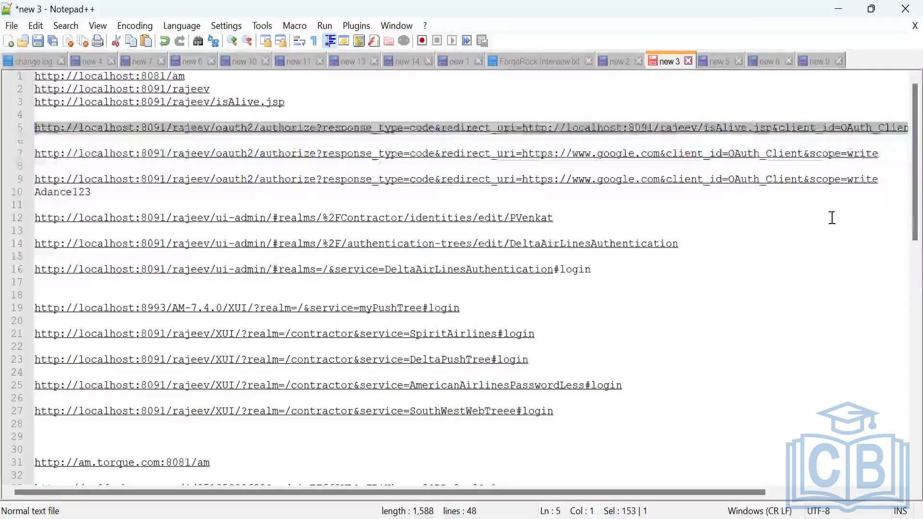
pyautogui.moveTo(887, 178); pyautogui.dragTo(36, 179)
pyautogui.write('http://localhost:8091/rajeev/oauth2/authorize?response_type=code&redirect_uri=http://localhost:8091/rajeev/isAlive.jsp&client_id=OAuth_Client&scope=write')
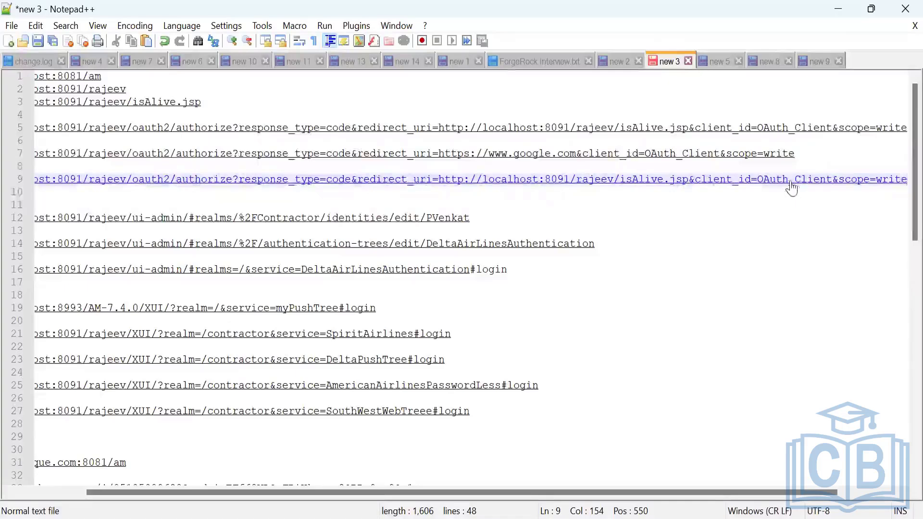
# Change the client_id in the copied authorize URL from OAuth_Client to myClient.
pyautogui.click(831, 185)
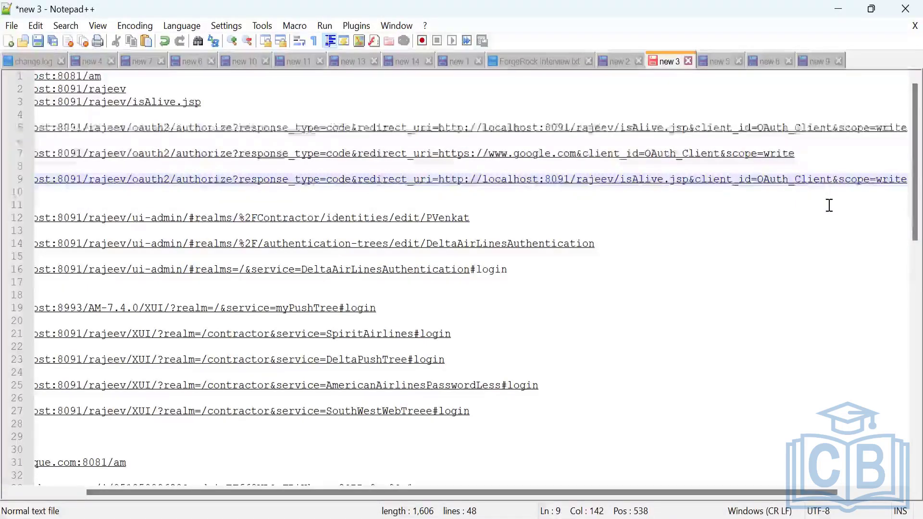
pyautogui.press('BackSpace')
pyautogui.press('BackSpace')
pyautogui.press('BackSpace')
pyautogui.press('BackSpace')
pyautogui.press('BackSpace')
pyautogui.press('BackSpace')
pyautogui.press('BackSpace')
pyautogui.press('BackSpace')
pyautogui.press('BackSpace')
pyautogui.press('BackSpace')
pyautogui.press('BackSpace')
pyautogui.press('BackSpace')
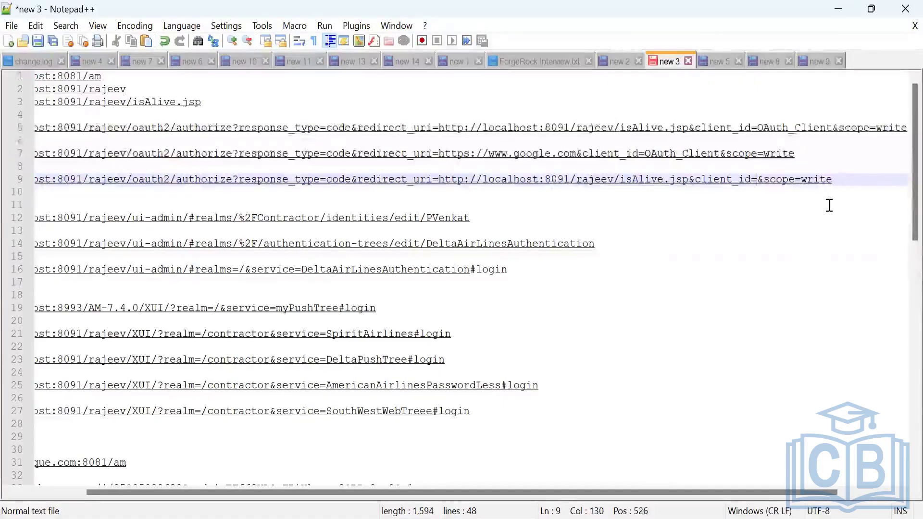
pyautogui.write('myClient')
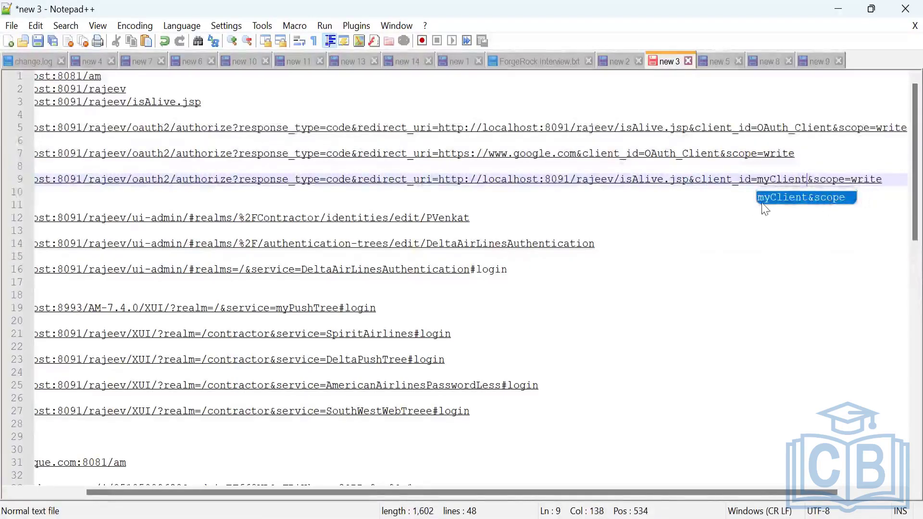
pyautogui.click(687, 198)
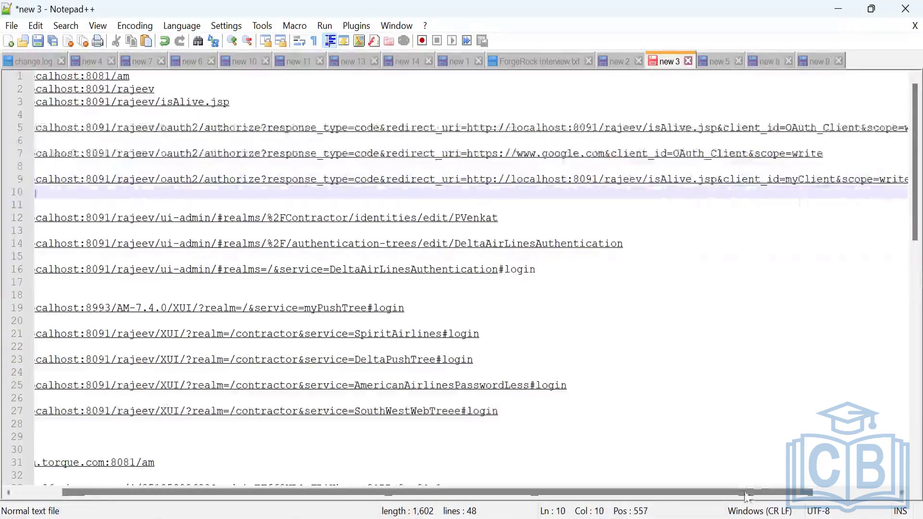
# Copy the myClient authorize URL, open it in a new browser tab and allow the application access to the account.
pyautogui.moveTo(742, 492); pyautogui.dragTo(825, 493)
pyautogui.click(818, 182)
pyautogui.moveTo(812, 179); pyautogui.dragTo(31, 182)
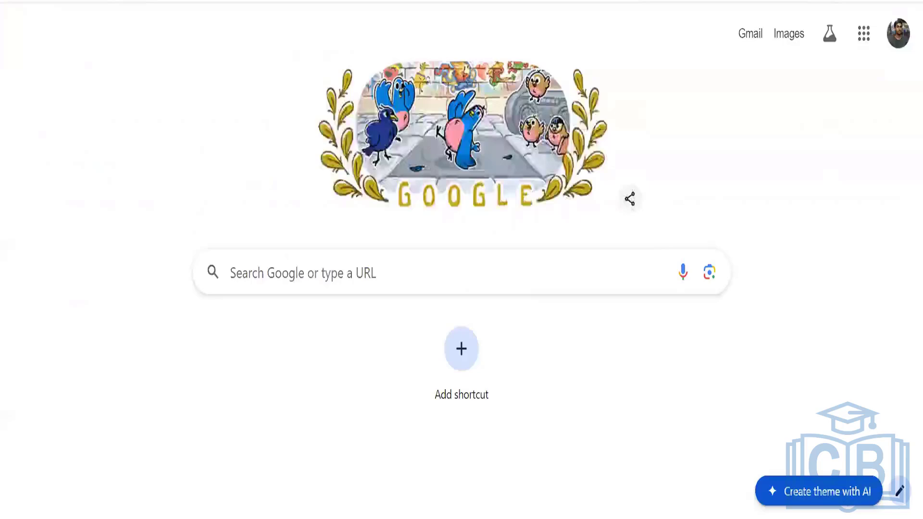
pyautogui.click(457, 1)
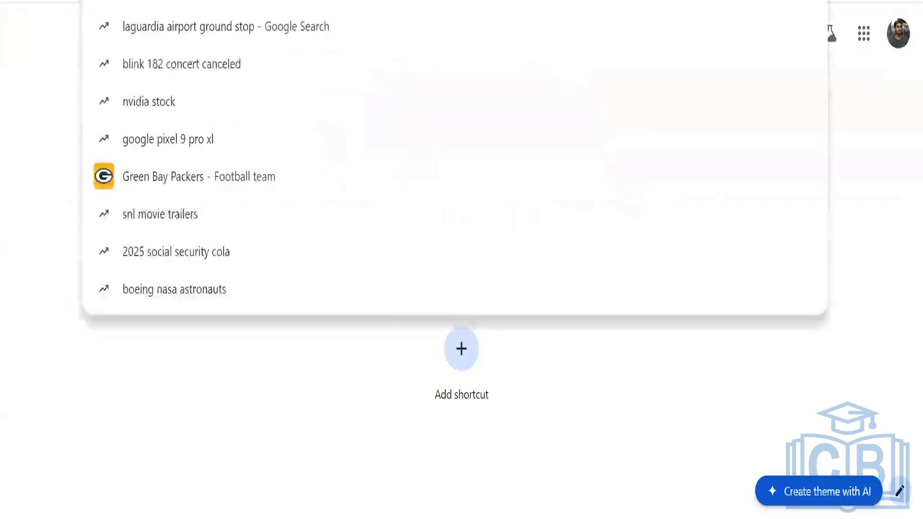
pyautogui.hotkey('ctrl', 'v')
pyautogui.press('Return')
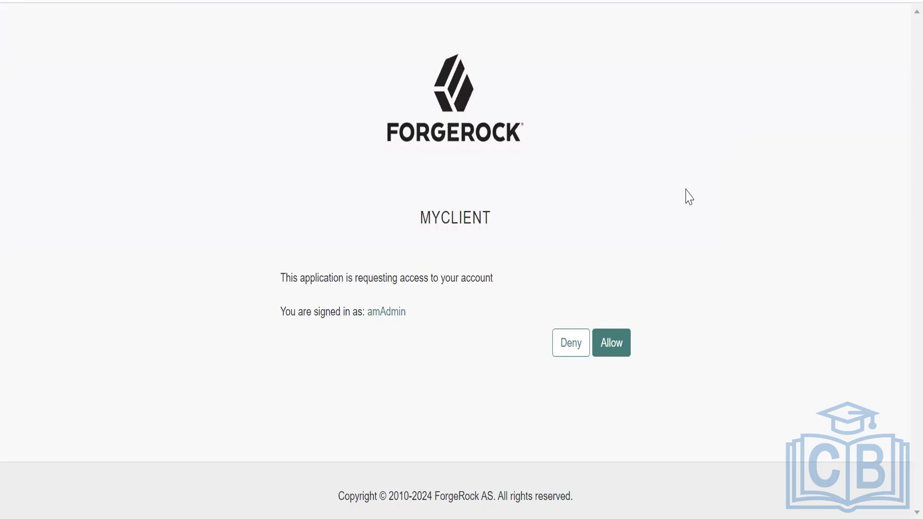
pyautogui.click(613, 343)
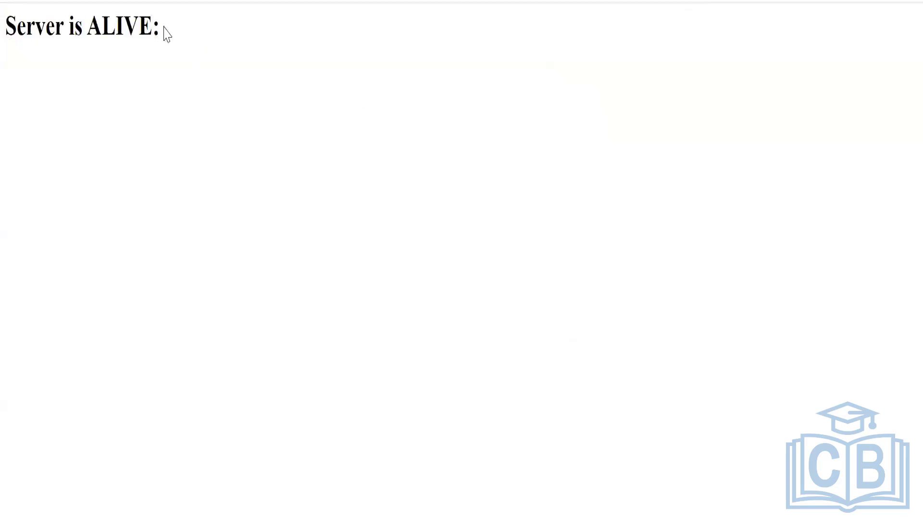
# Copy the authorization code returned with the redirect and paste it into a new Notepad++ document.
pyautogui.moveTo(164, 30); pyautogui.dragTo(9, 23)
pyautogui.click(335, 50)
pyautogui.hotkey('alt', 'Tab')
pyautogui.write('a6PzzRxfXciE_tR4XGni2833BVU')
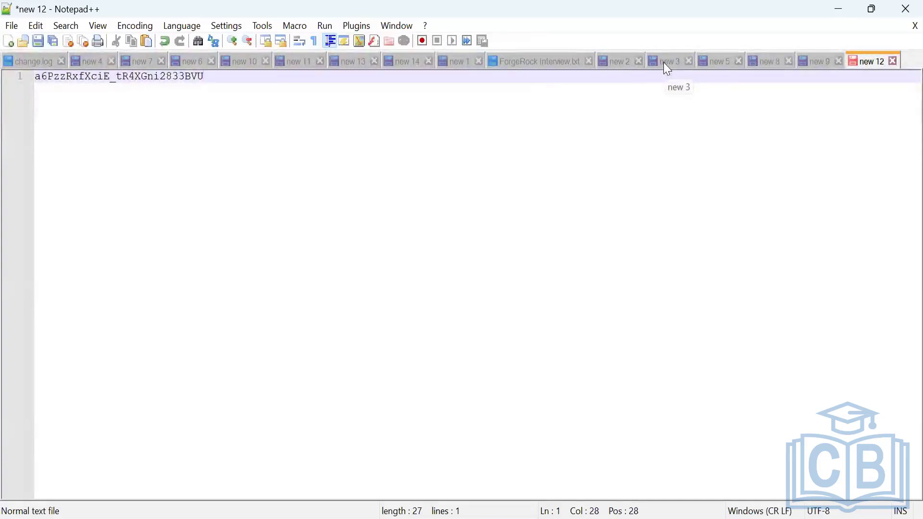
# Switch to Postman, open a new untitled request and set its method to POST.
pyautogui.hotkey('alt', 'Tab')
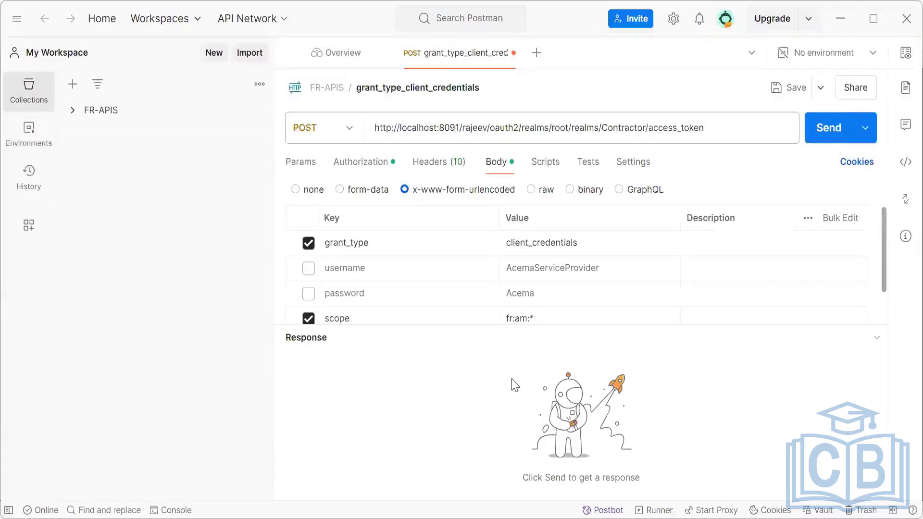
pyautogui.click(535, 54)
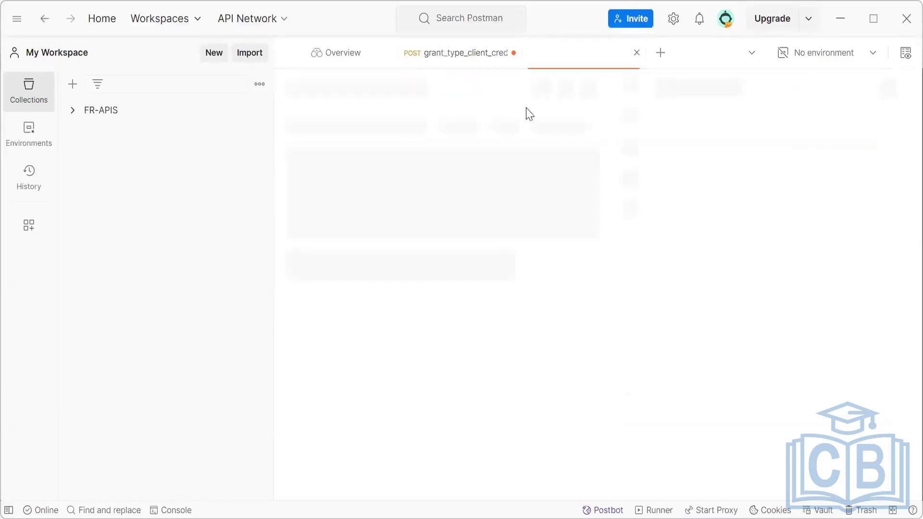
pyautogui.click(475, 130)
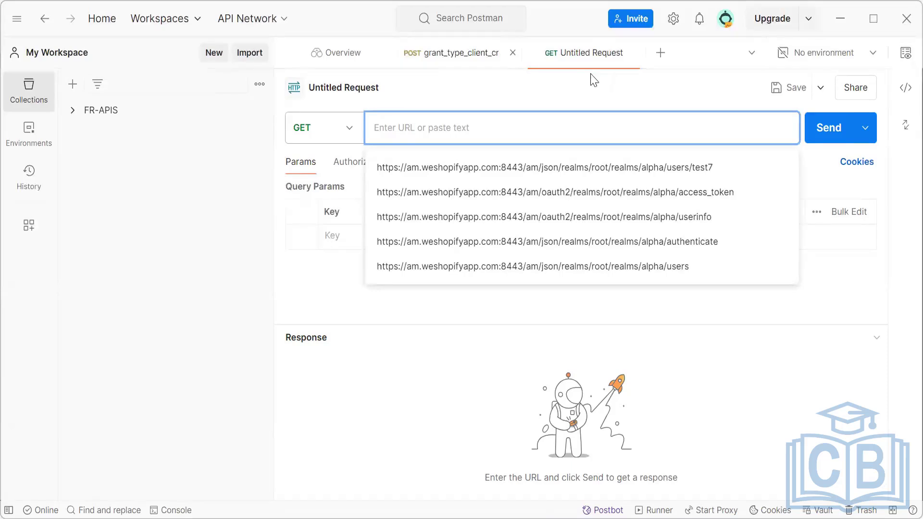
pyautogui.click(322, 128)
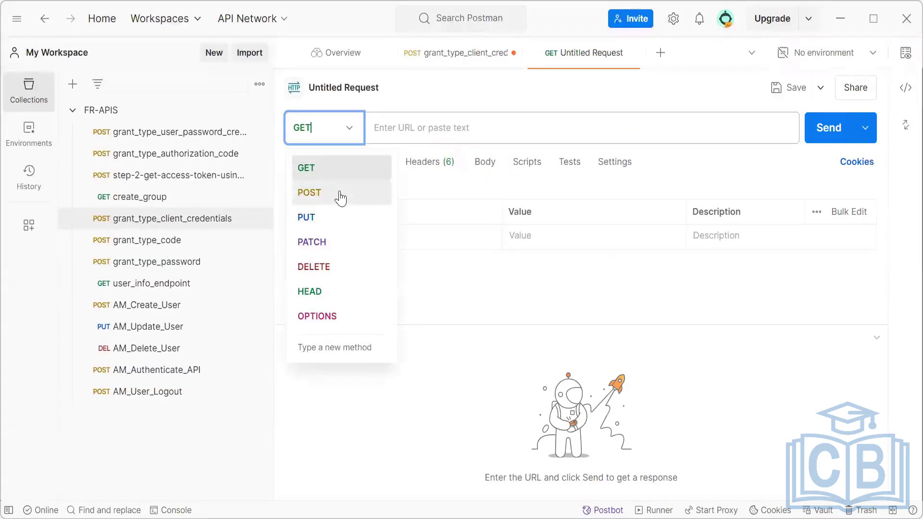
pyautogui.click(340, 197)
pyautogui.click(455, 128)
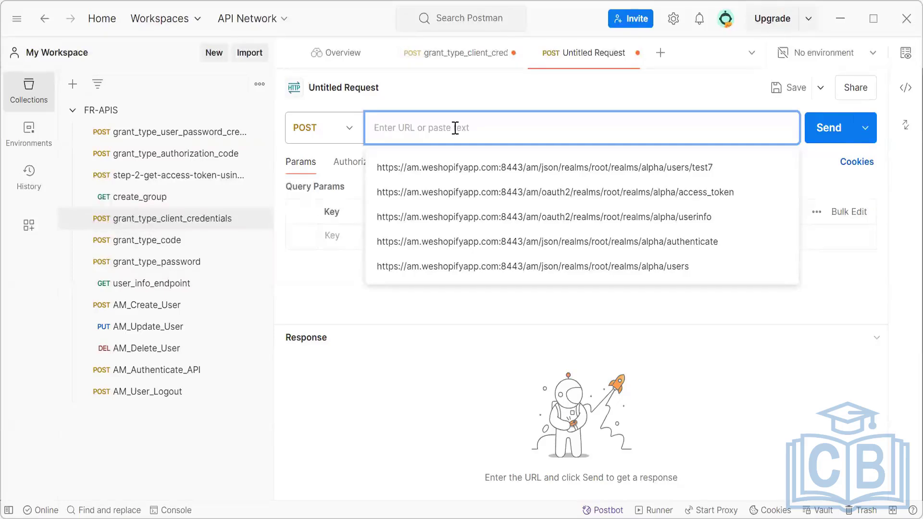
# Collapse the FR-APIS collection, create a blank collection and name it AMCollection.
pyautogui.click(76, 114)
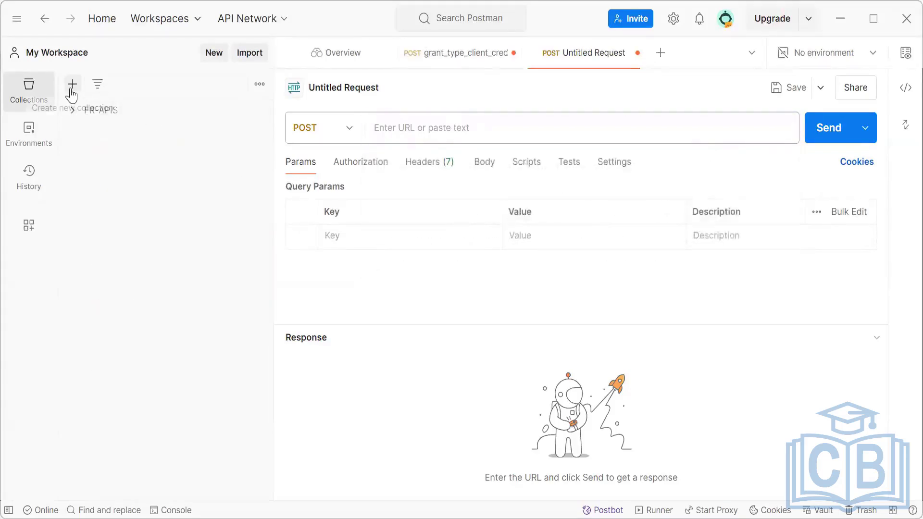
pyautogui.click(72, 90)
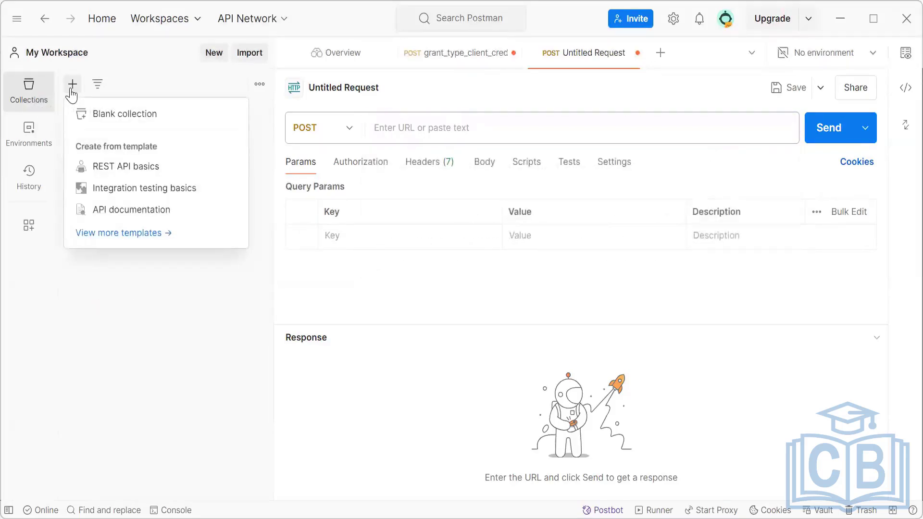
pyautogui.click(121, 114)
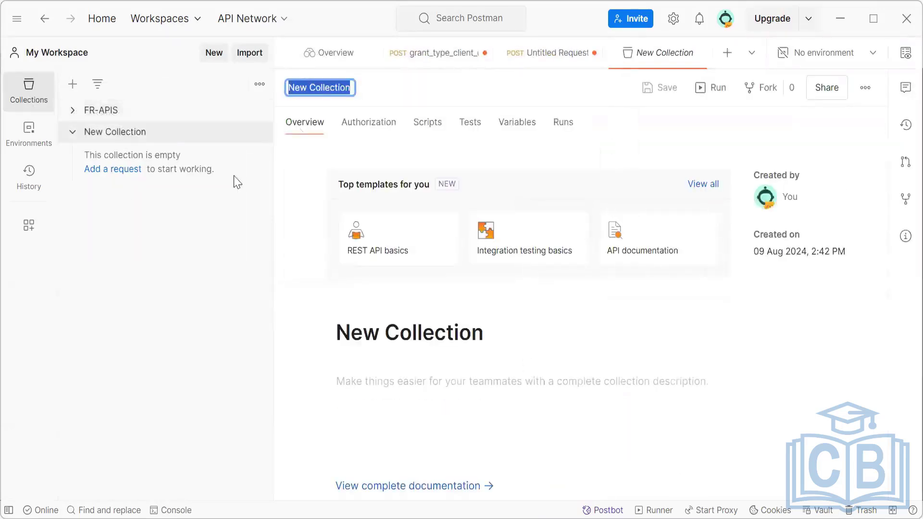
pyautogui.click(334, 89)
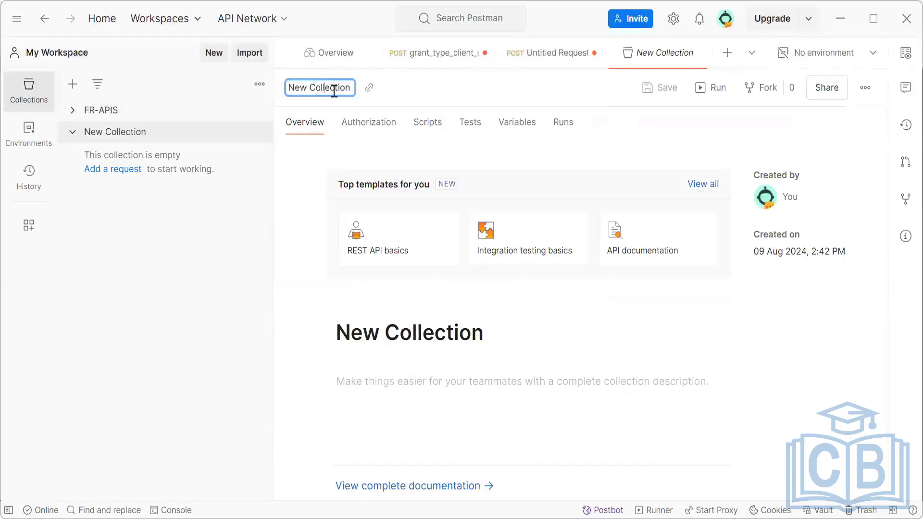
pyautogui.press('BackSpace')
pyautogui.press('BackSpace')
pyautogui.press('BackSpace')
pyautogui.press('BackSpace')
pyautogui.write('AM')
pyautogui.click(163, 139)
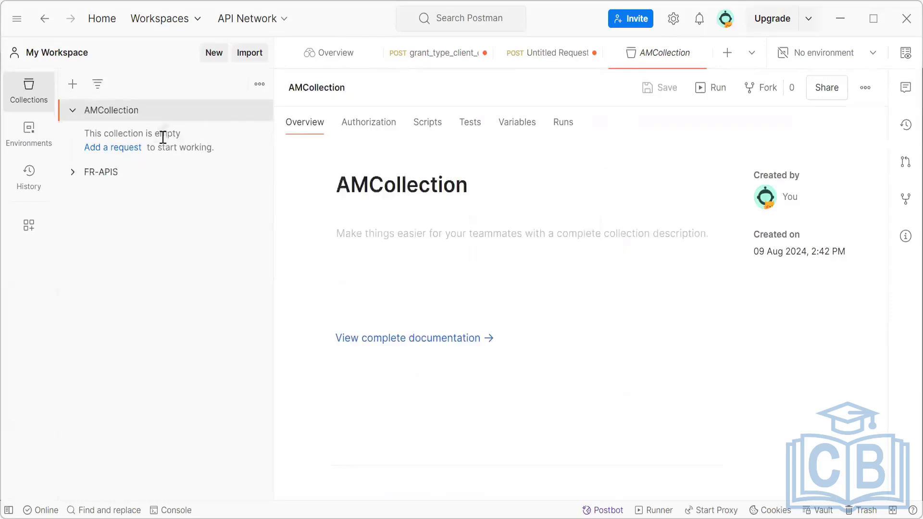
# Add a request to AMCollection and set its method to POST.
pyautogui.click(114, 149)
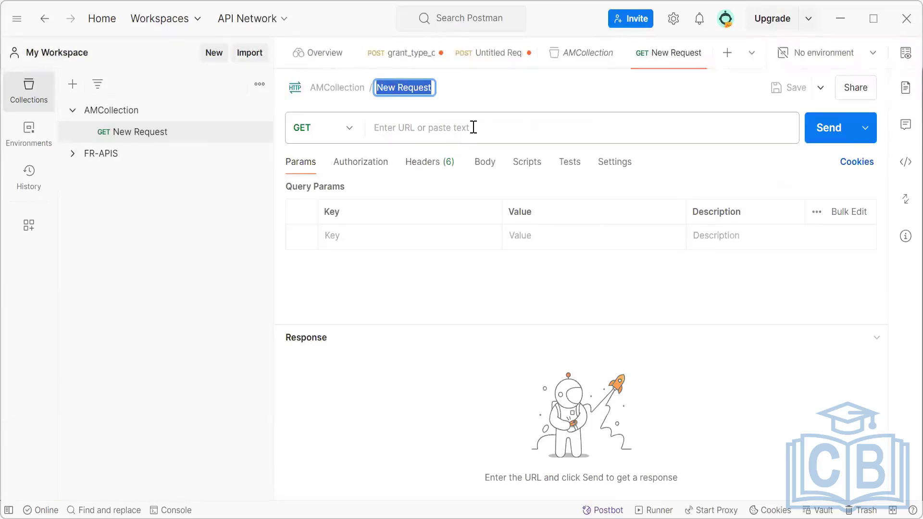
pyautogui.click(344, 134)
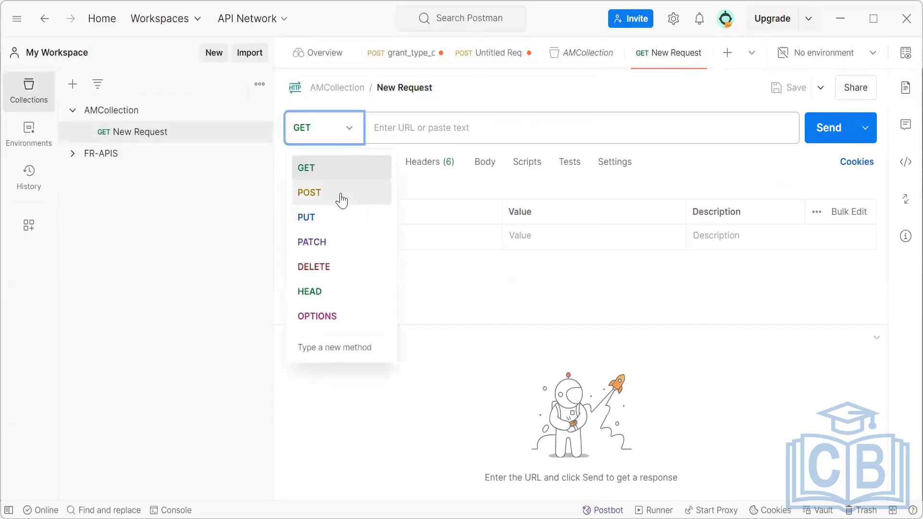
pyautogui.click(342, 196)
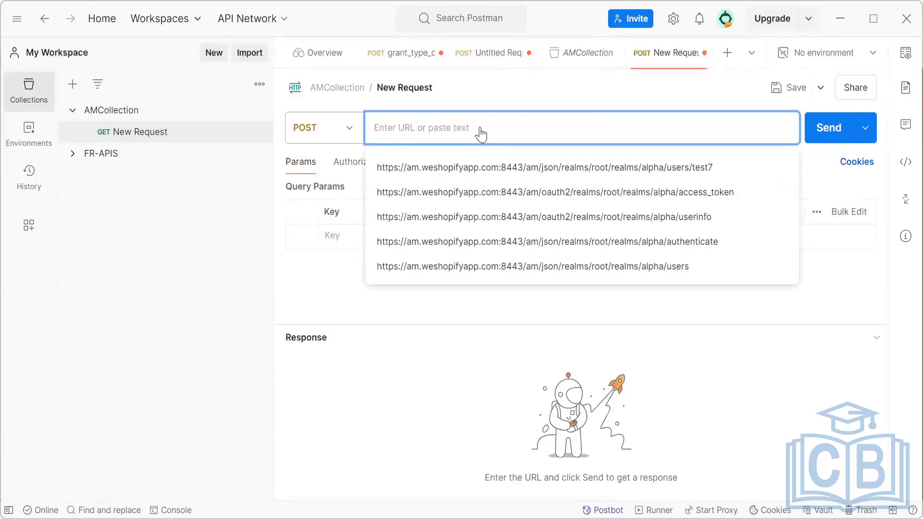
pyautogui.write('AccessToke')
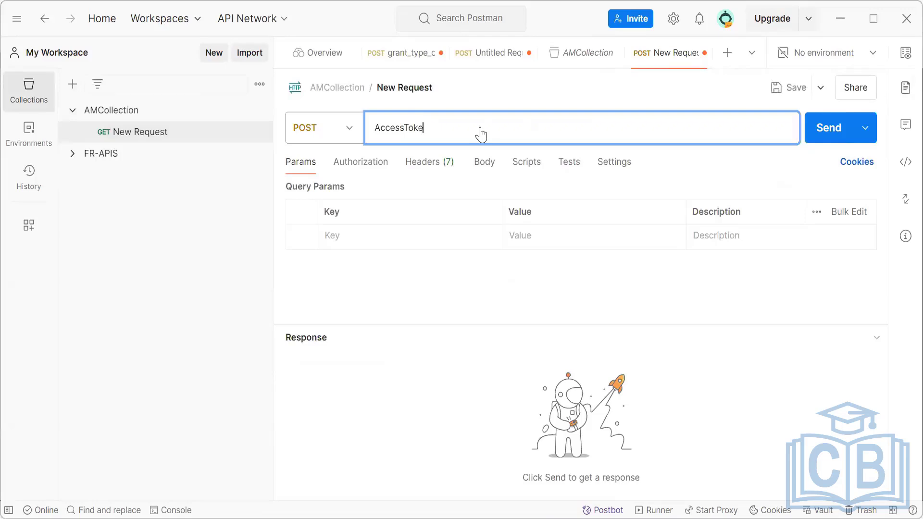
pyautogui.press('BackSpace')
pyautogui.press('BackSpace')
pyautogui.press('BackSpace')
pyautogui.press('BackSpace')
pyautogui.press('BackSpace')
pyautogui.press('BackSpace')
pyautogui.press('BackSpace')
pyautogui.press('BackSpace')
pyautogui.press('BackSpace')
pyautogui.press('BackSpace')
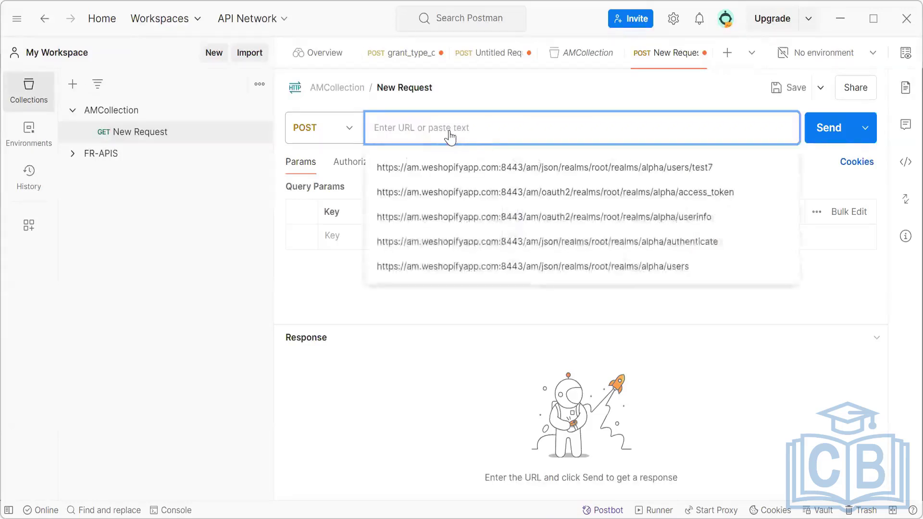
# Rename the new request in AMCollection as AccessRequest and activate its URL field.
pyautogui.click(418, 89)
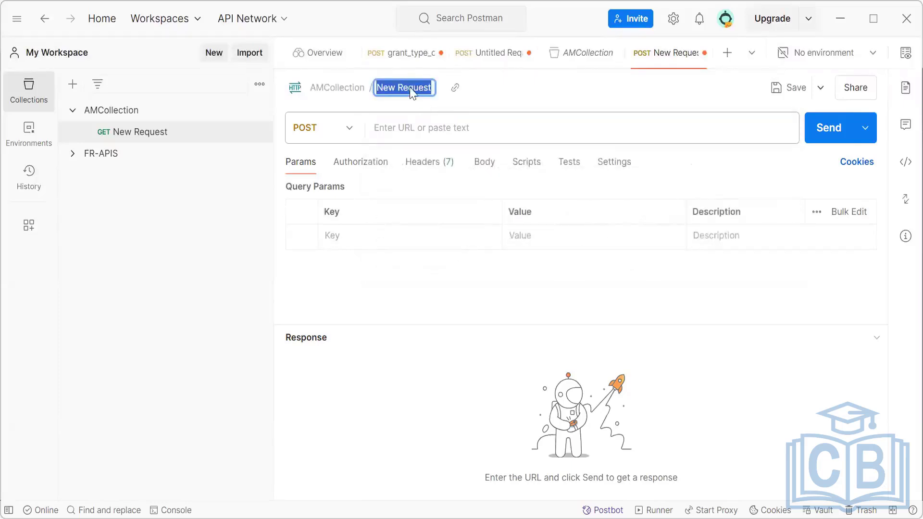
pyautogui.press('BackSpace')
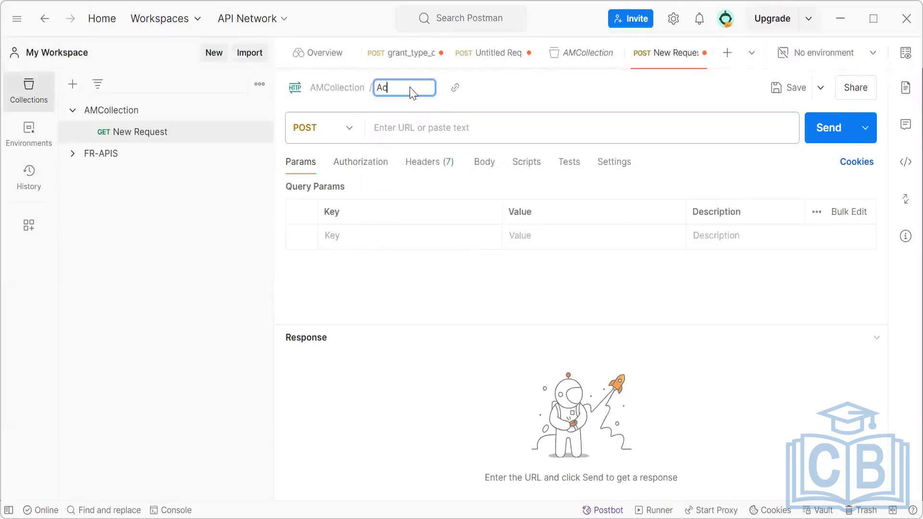
pyautogui.write('AccessRequest')
pyautogui.click(445, 125)
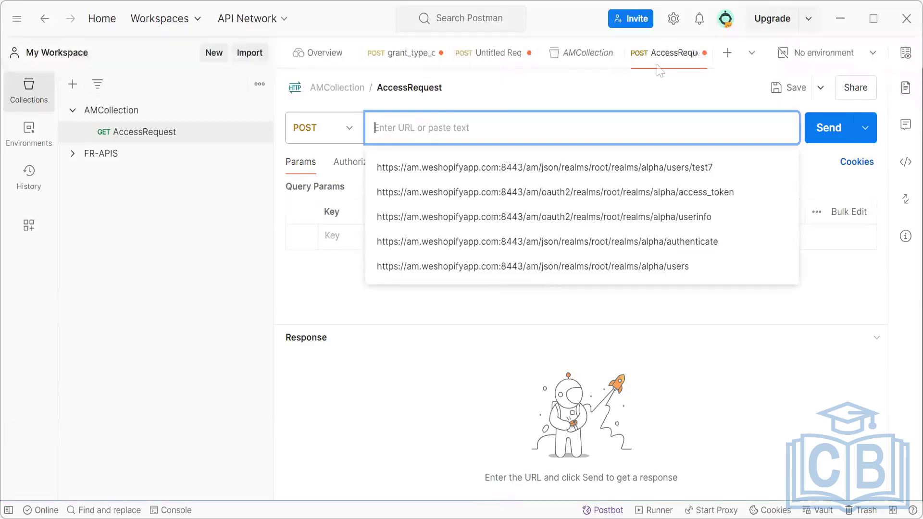
# Copy the myClient authorize URL on line 9 of the new 3 file in Notepad++, then return to Postman.
pyautogui.hotkey('alt', 'Tab')
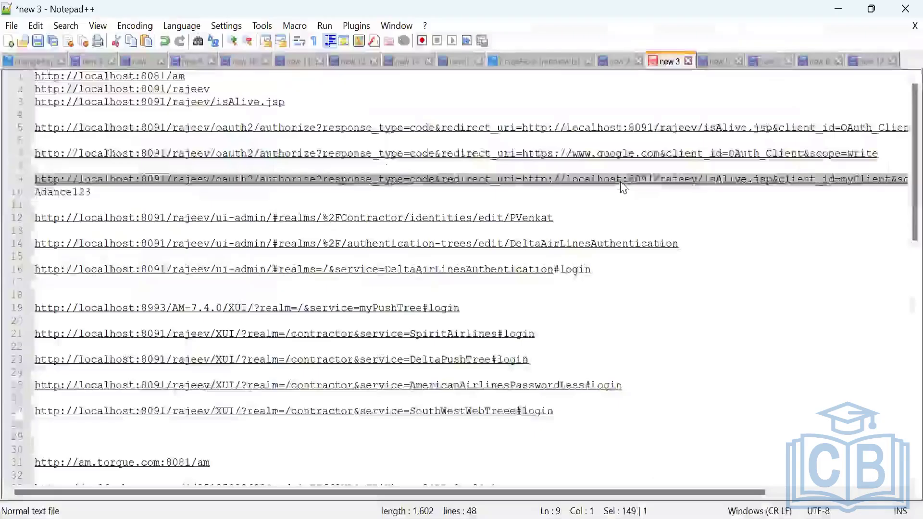
pyautogui.rightClick(623, 181)
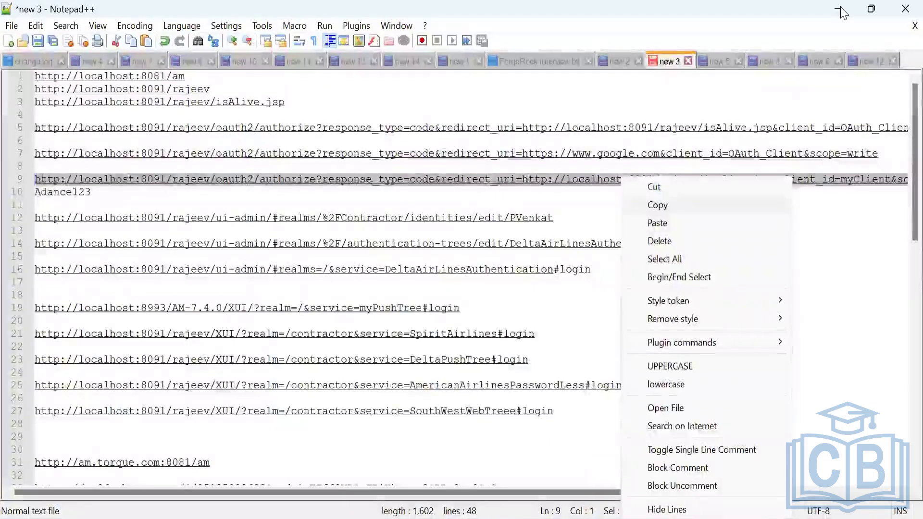
pyautogui.hotkey('alt', 'Tab')
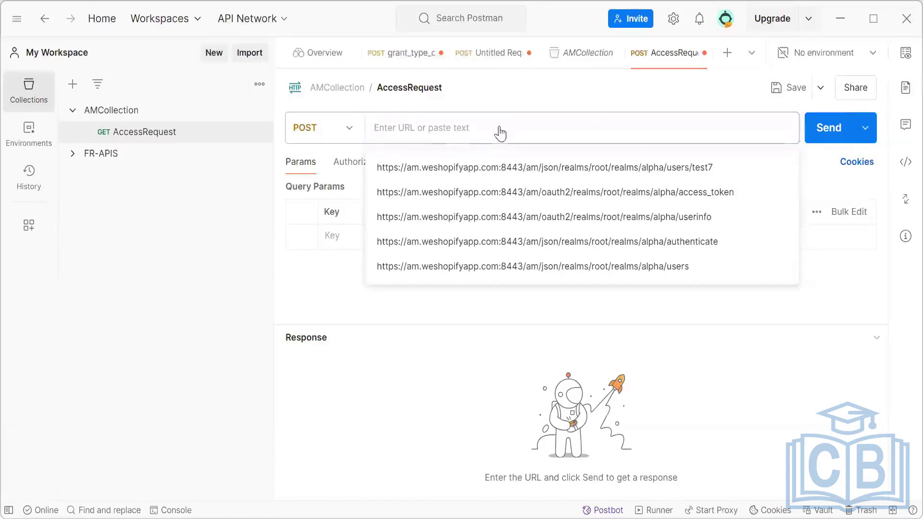
# Switch to Notepad++, add two line breaks after the myClient authorize URL on line 9, and undo the duplicate URL paste there.
pyautogui.hotkey('alt', 'Tab')
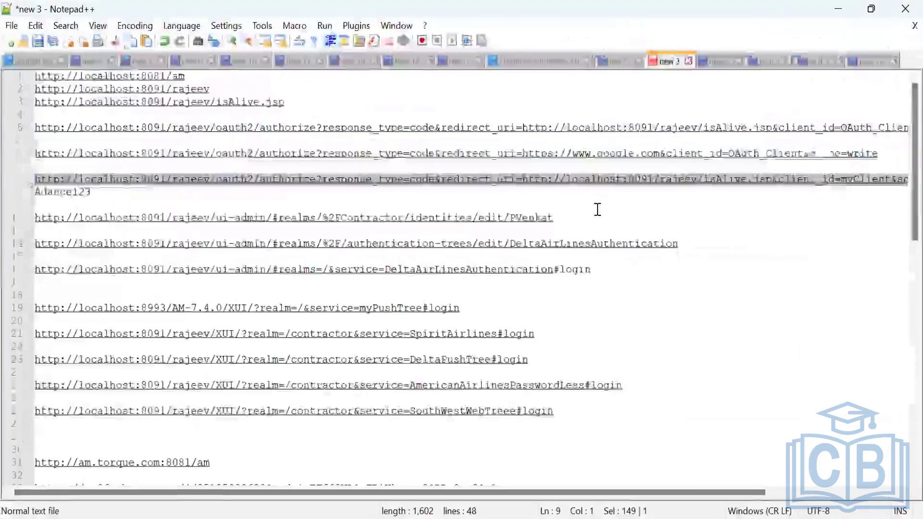
pyautogui.click(597, 209)
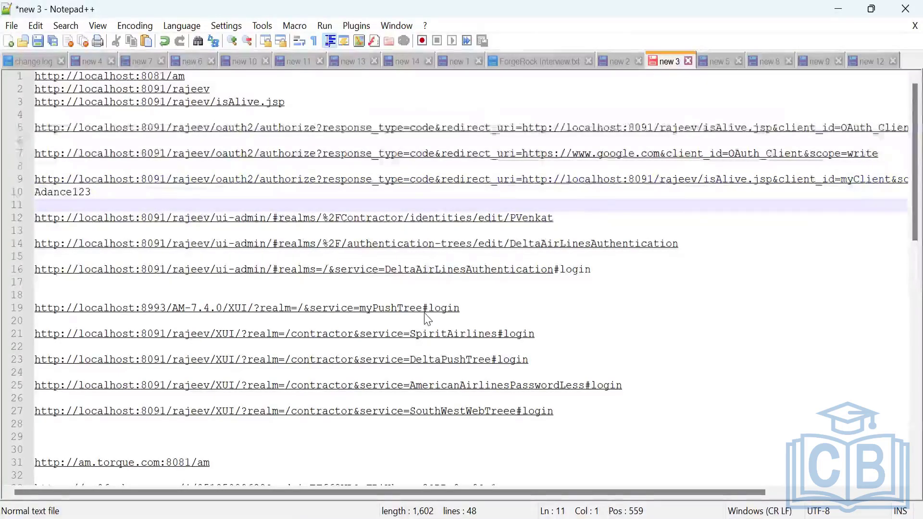
pyautogui.hotkey('alt', 'Tab')
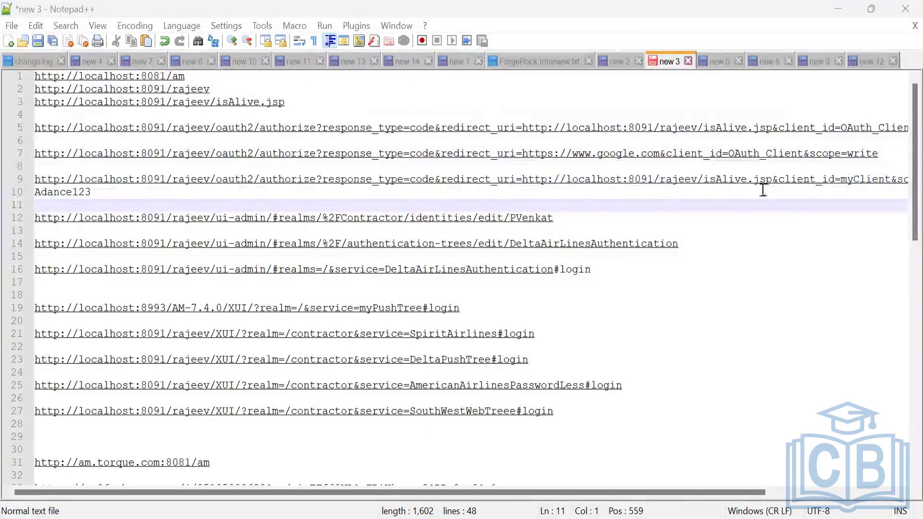
pyautogui.hscroll(5, 820, 375)
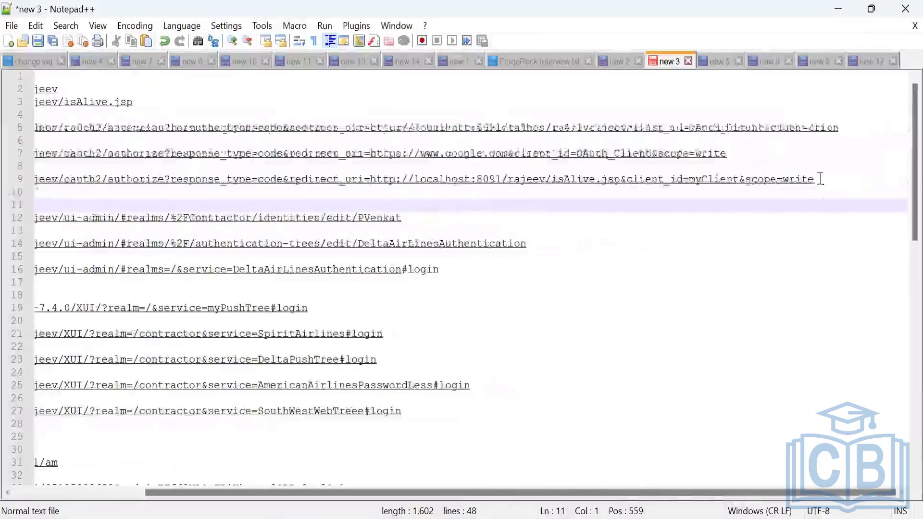
pyautogui.click(822, 179)
pyautogui.press('Return')
pyautogui.press('Return')
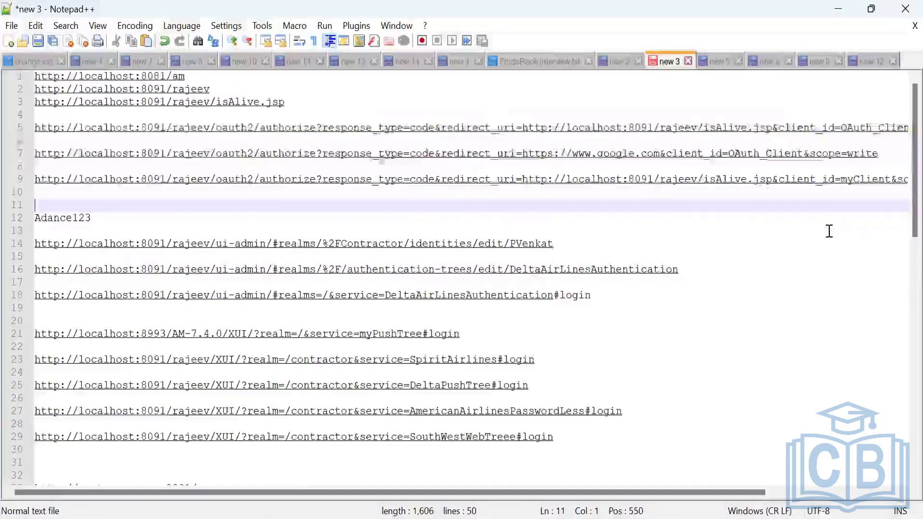
pyautogui.write('http://localhost:8091/rajeev/oauth2/authorize?response_type=code&redirect_uri=http://localhost:8091/rajeev/isAlive.jsp&client_id=myClient&scope=write')
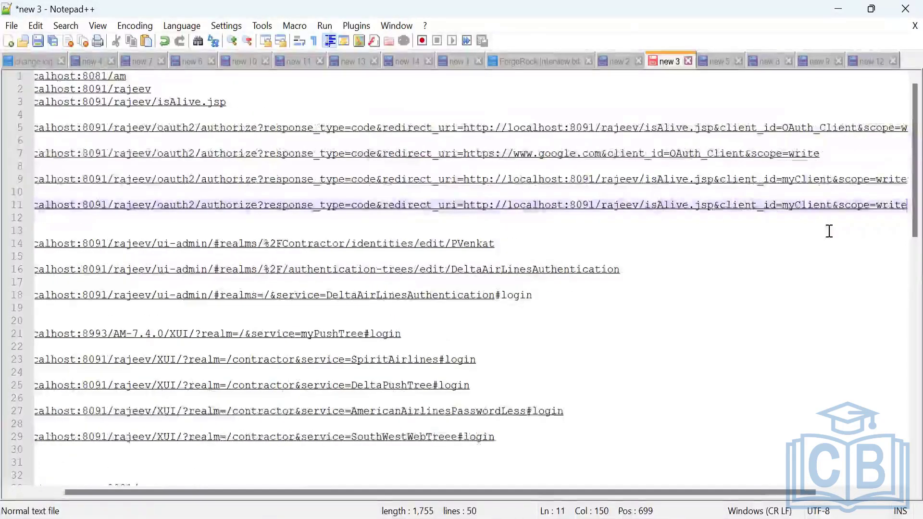
pyautogui.hotkey('ctrl', 'z')
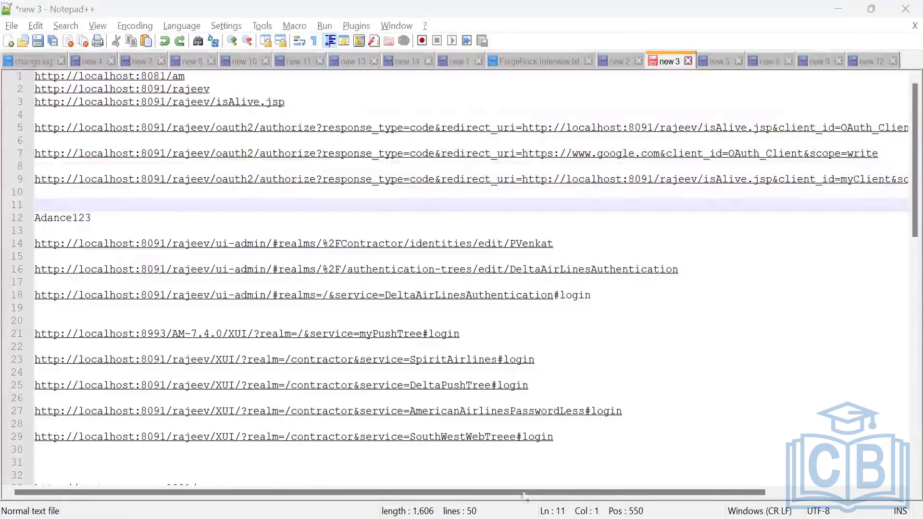
# Copy localhost:8993/AM-7.4.0/oauth2/realms/root/access_token from the browser, close that window, and paste the URL on line 11 of the Notepad++ file.
pyautogui.click(516, 516)
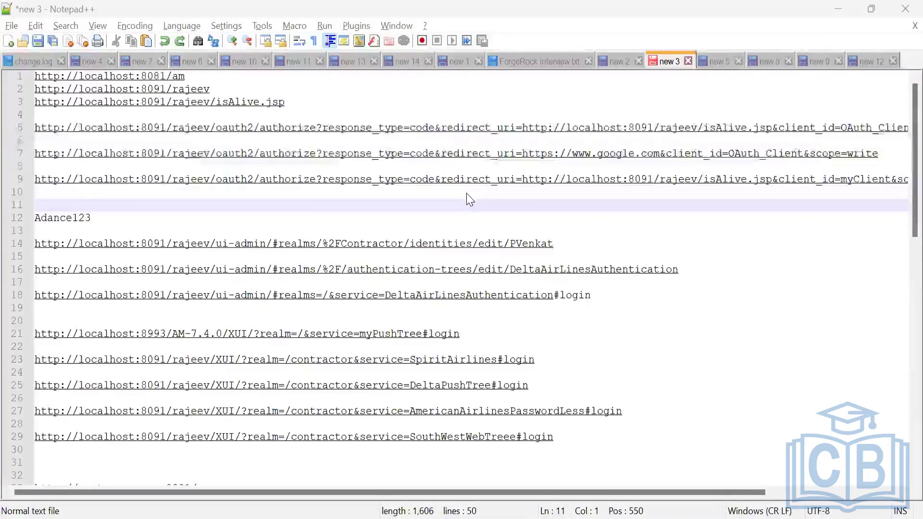
pyautogui.hotkey('alt', 'Tab')
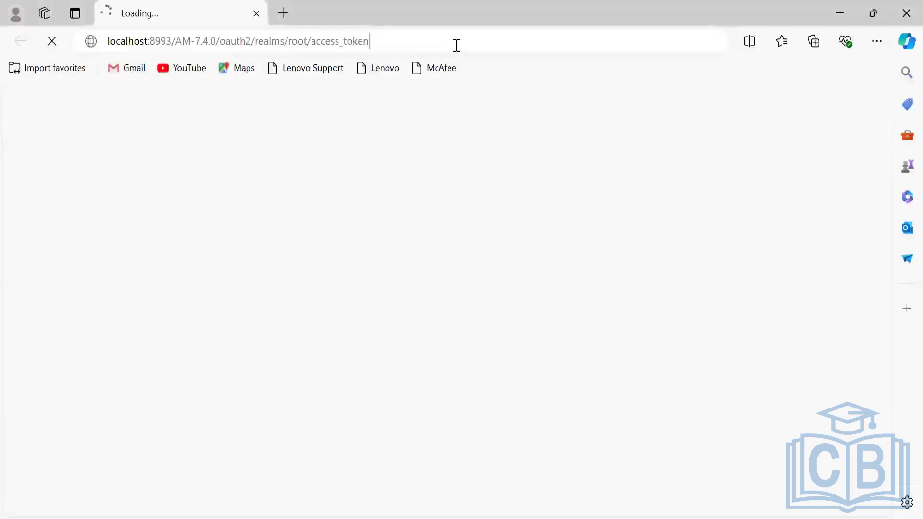
pyautogui.click(456, 43)
pyautogui.hotkey('ctrl', 'c')
pyautogui.click(899, 15)
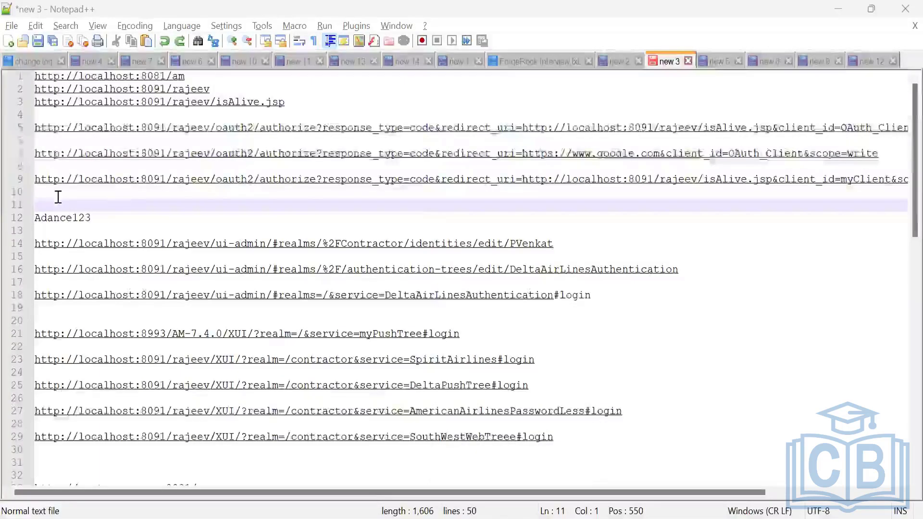
pyautogui.hotkey('ctrl', 'v')
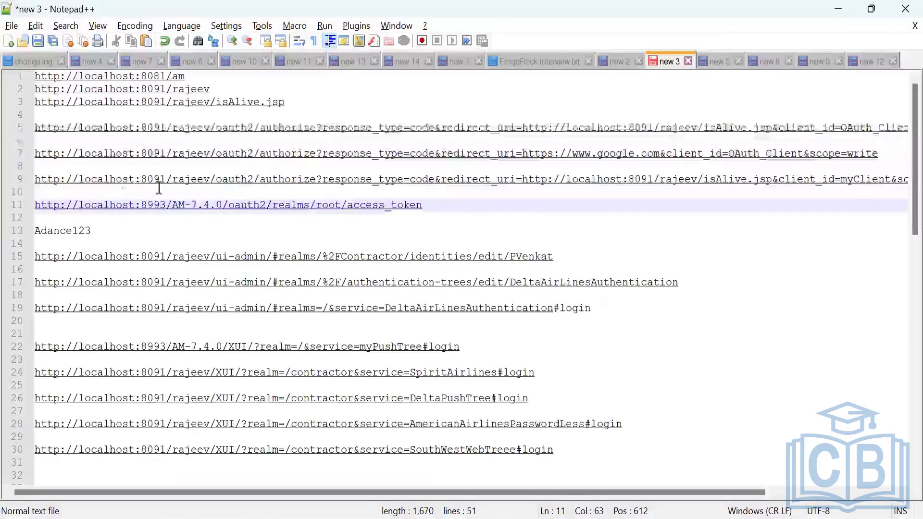
# Replace the server base of the access_token URL on line 11 with the base copied from the authorize URL on line 9.
pyautogui.moveTo(36, 179); pyautogui.dragTo(214, 185)
pyautogui.hotkey('ctrl', 'c')
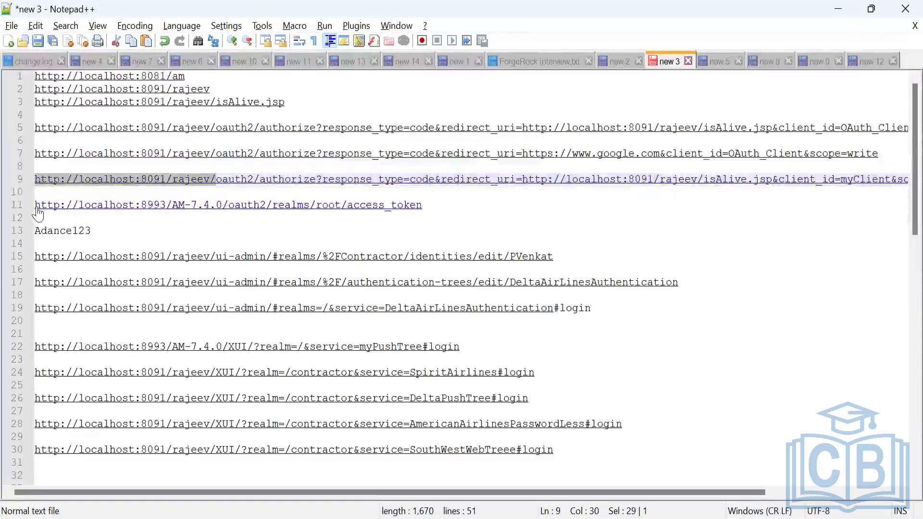
pyautogui.tripleClick(71, 205)
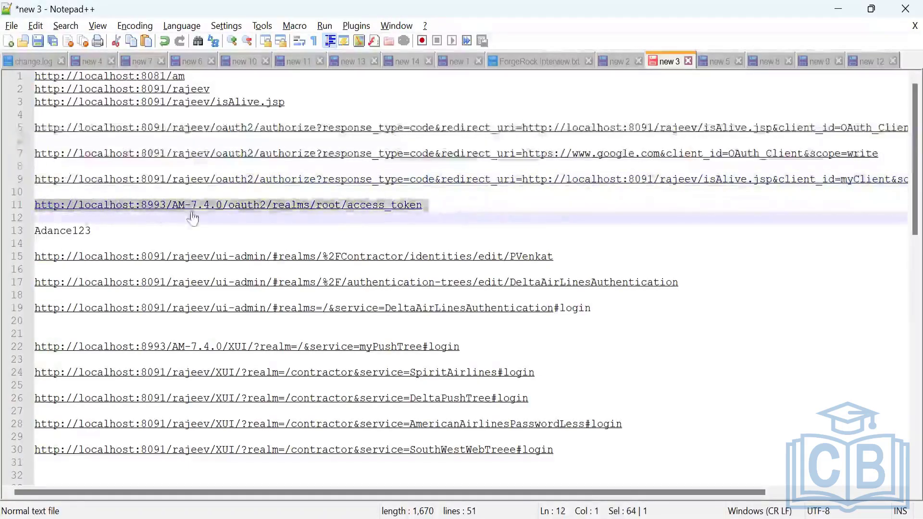
pyautogui.moveTo(192, 212); pyautogui.dragTo(230, 217)
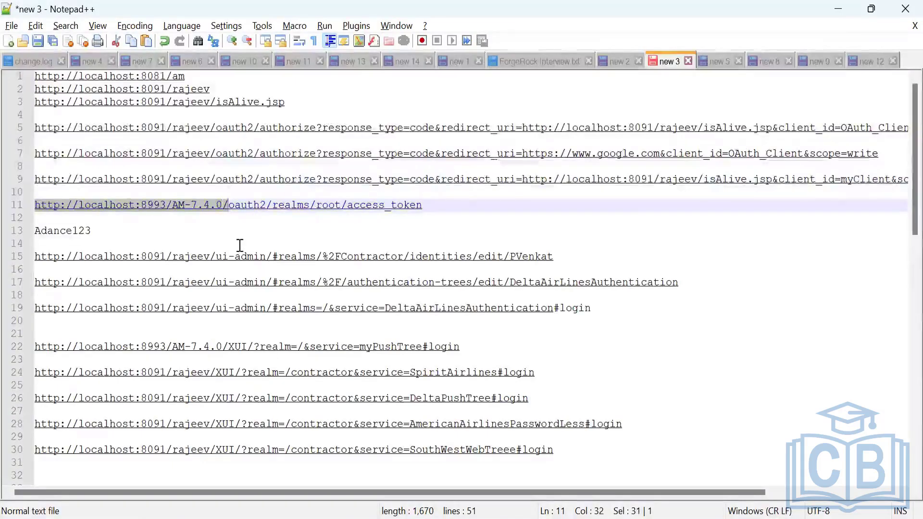
pyautogui.hotkey('ctrl', 'v')
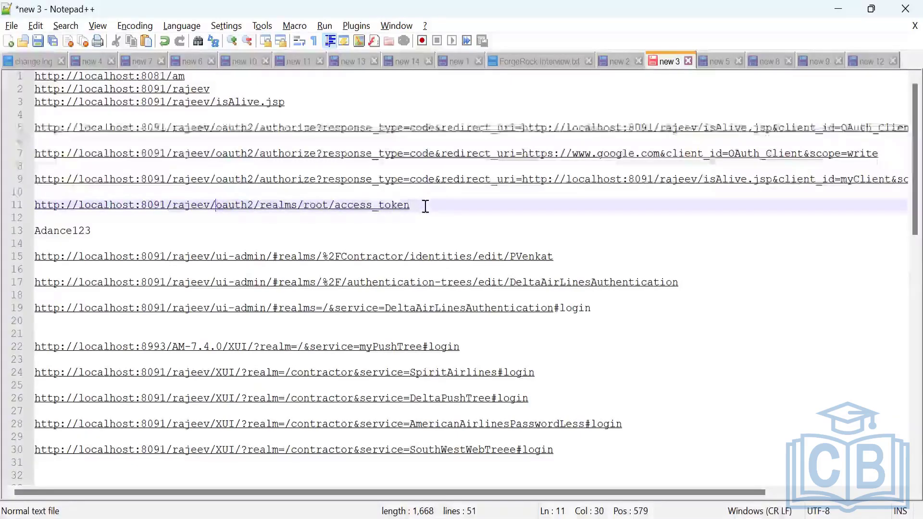
# Copy the complete access_token URL from line 11, switch to Postman, and paste it as the request URL of AccessRequest.
pyautogui.moveTo(414, 205); pyautogui.dragTo(34, 205)
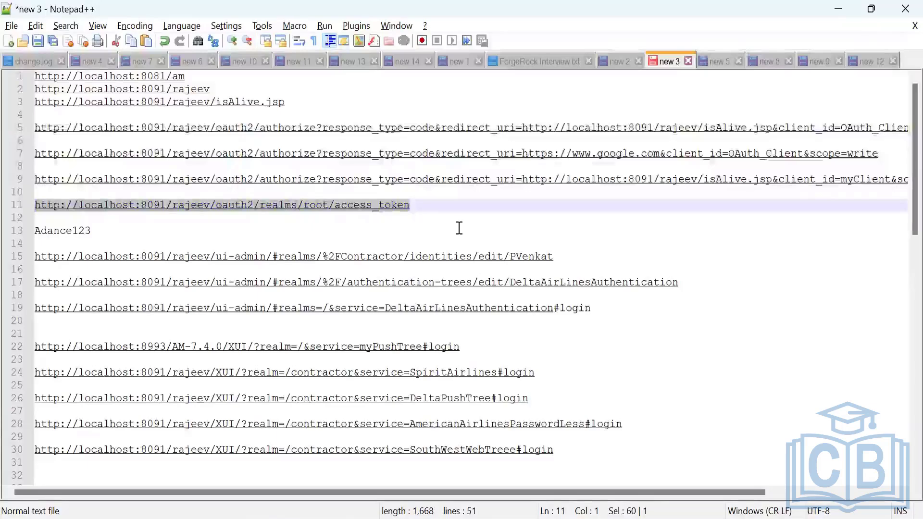
pyautogui.hotkey('alt', 'Tab')
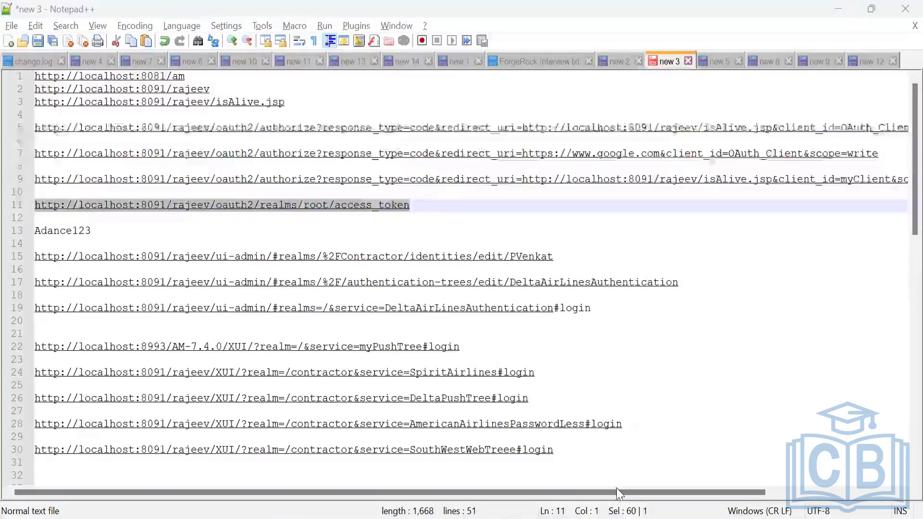
pyautogui.click(637, 517)
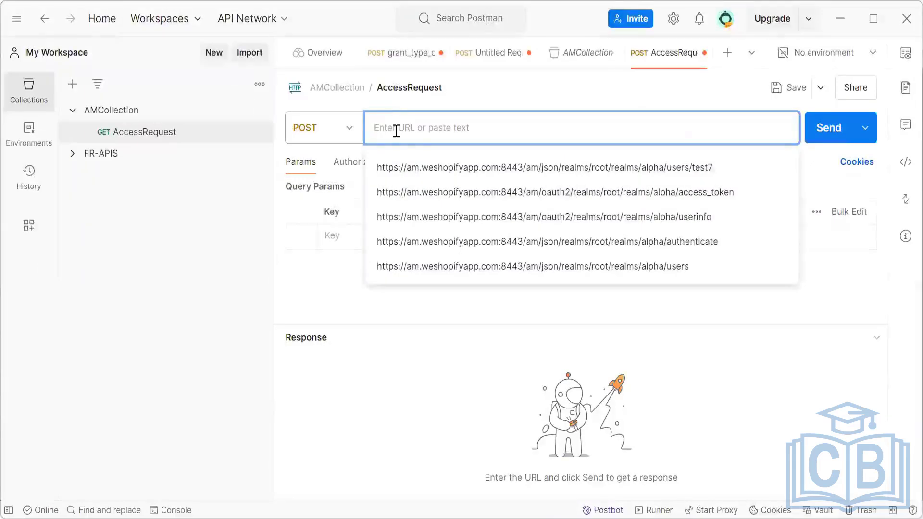
pyautogui.write('http://localhost:8091/rajeev/oauth2/realms/root/access_token')
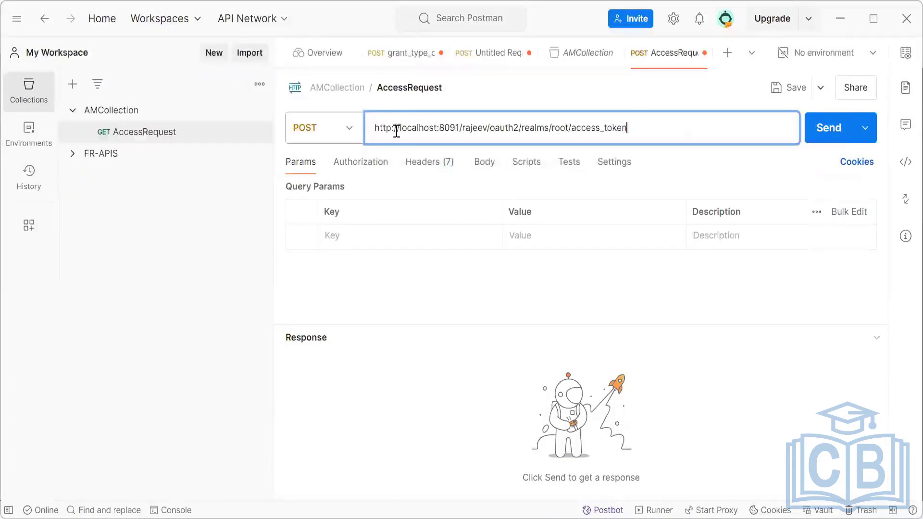
# Set the authorization type of AccessRequest to Basic Auth.
pyautogui.click(358, 168)
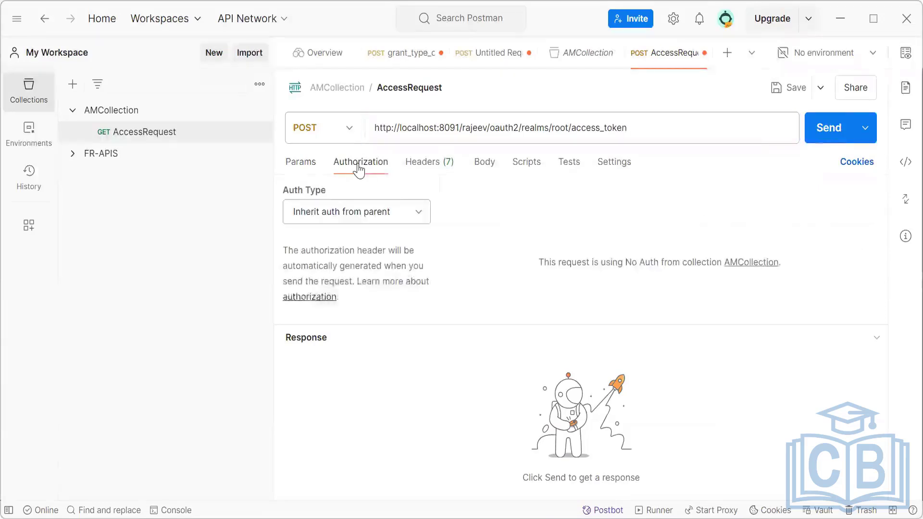
pyautogui.click(421, 214)
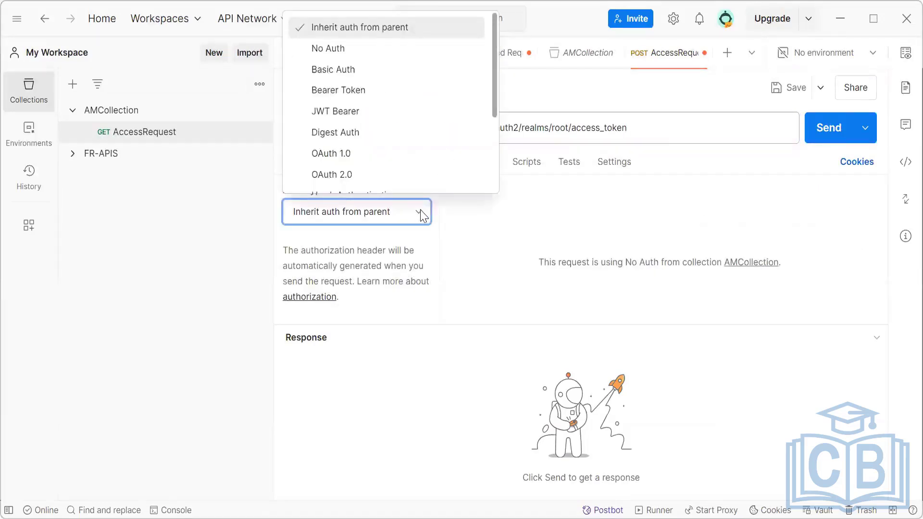
pyautogui.scroll(-1, 373, 79)
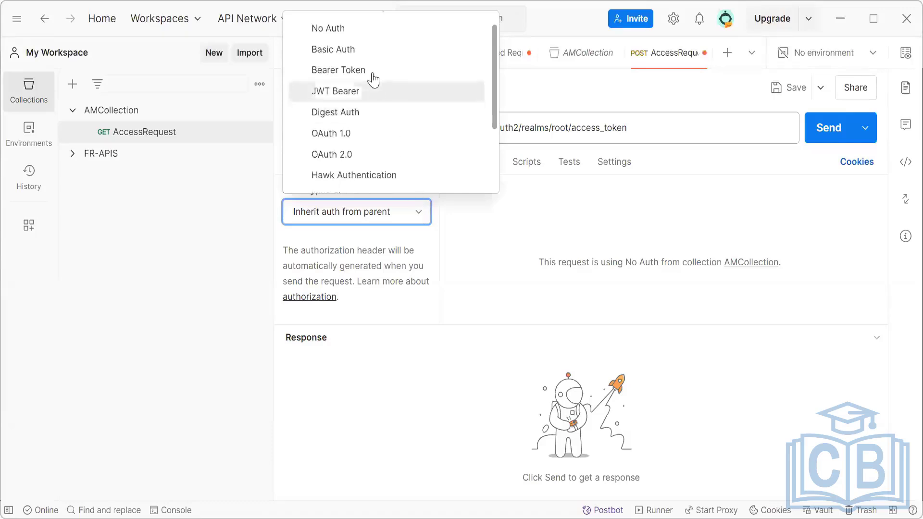
pyautogui.click(358, 51)
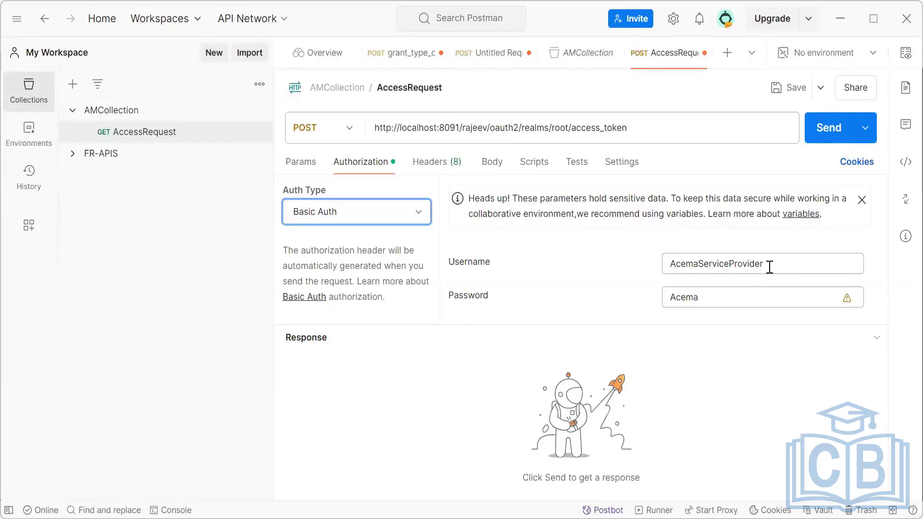
# Replace the Basic Auth username with myClient and enter the client's password.
pyautogui.moveTo(769, 267); pyautogui.dragTo(660, 276)
pyautogui.press('BackSpace')
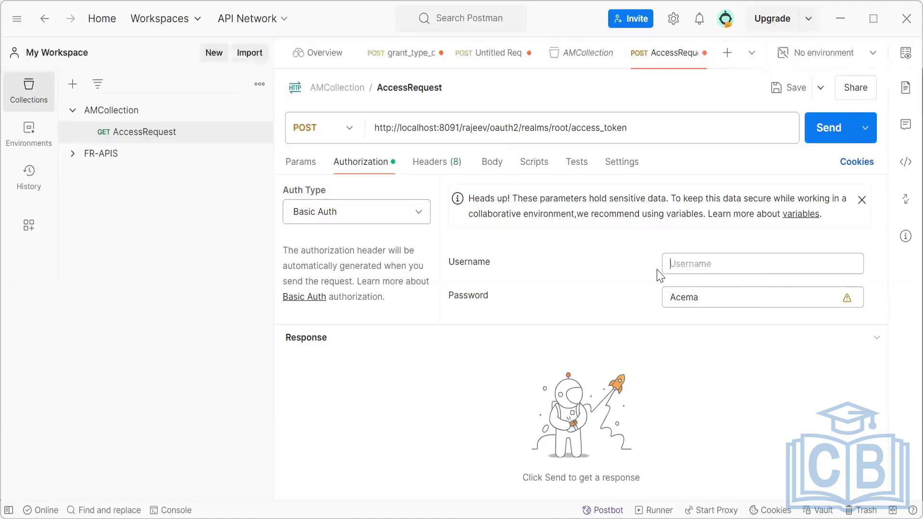
pyautogui.write('myClient')
pyautogui.hotkey('alt', 'Tab')
pyautogui.click(836, 8)
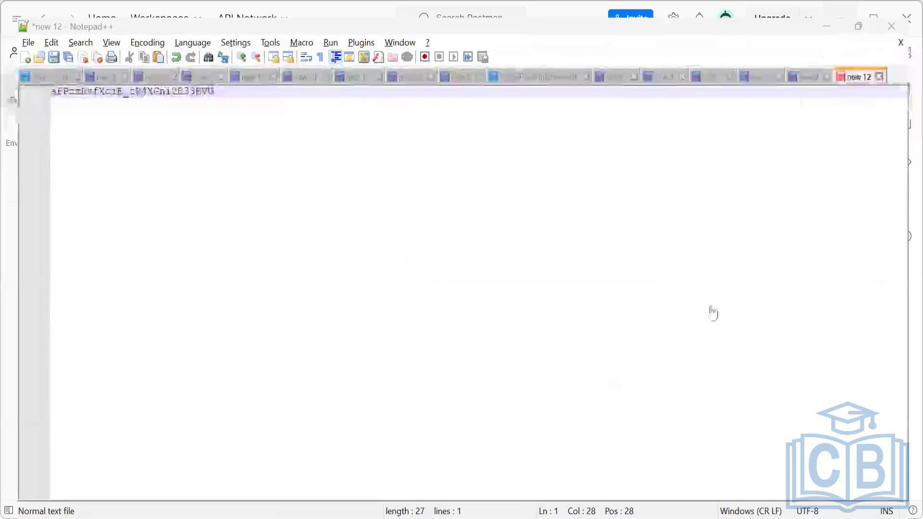
pyautogui.moveTo(709, 298); pyautogui.dragTo(653, 297)
pyautogui.press('BackSpace')
pyautogui.write('fo')
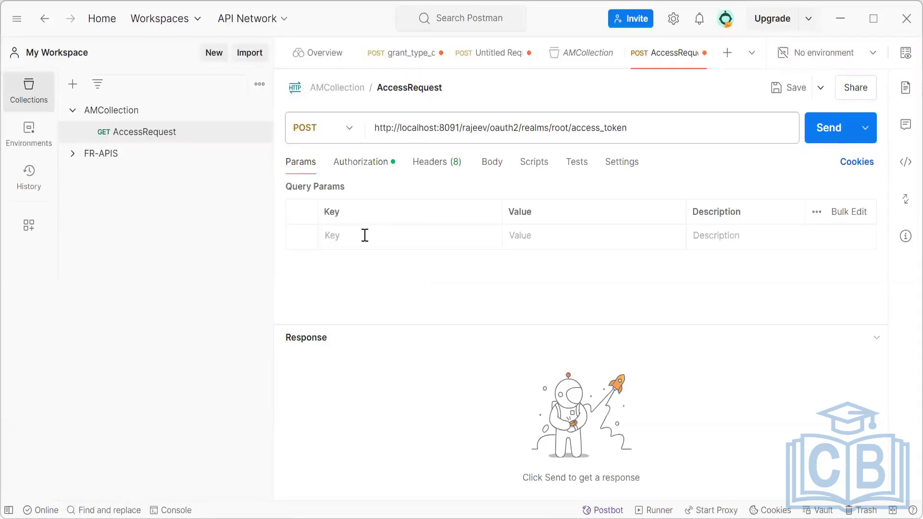
pyautogui.click(364, 234)
pyautogui.write('ga')
pyautogui.press('BackSpace')
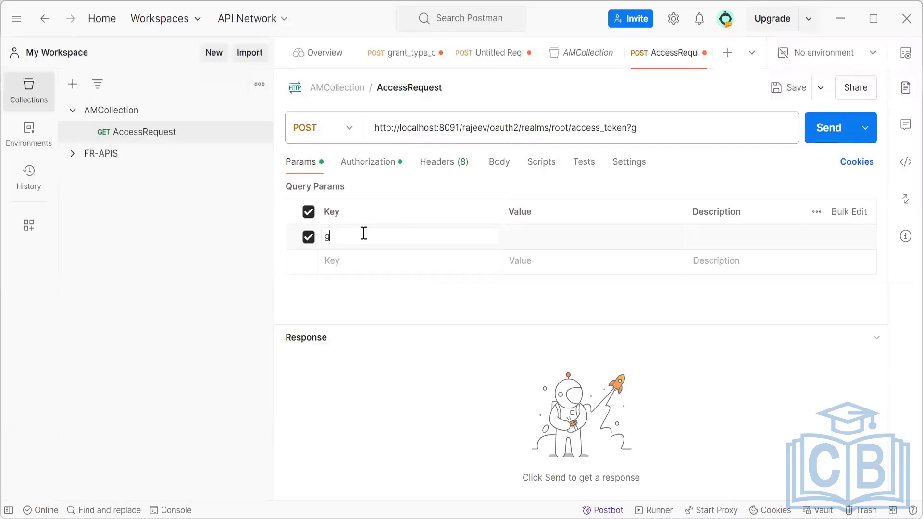
pyautogui.write('rant')
pyautogui.press('BackSpace')
pyautogui.press('BackSpace')
pyautogui.press('BackSpace')
pyautogui.press('BackSpace')
pyautogui.press('BackSpace')
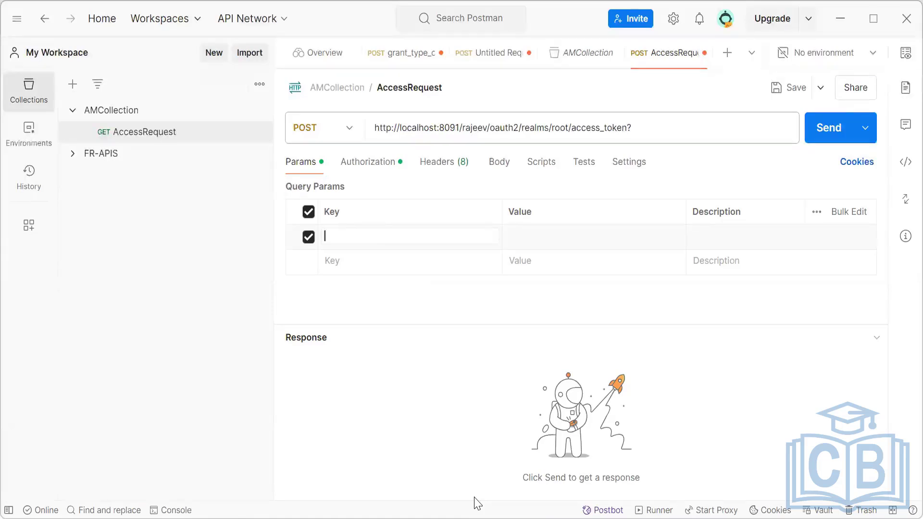
# Enter grant_type as the key of the first query parameter, undoing the URL pasted there by mistake.
pyautogui.click(473, 357)
pyautogui.click(371, 235)
pyautogui.hotkey('ctrl', 'v')
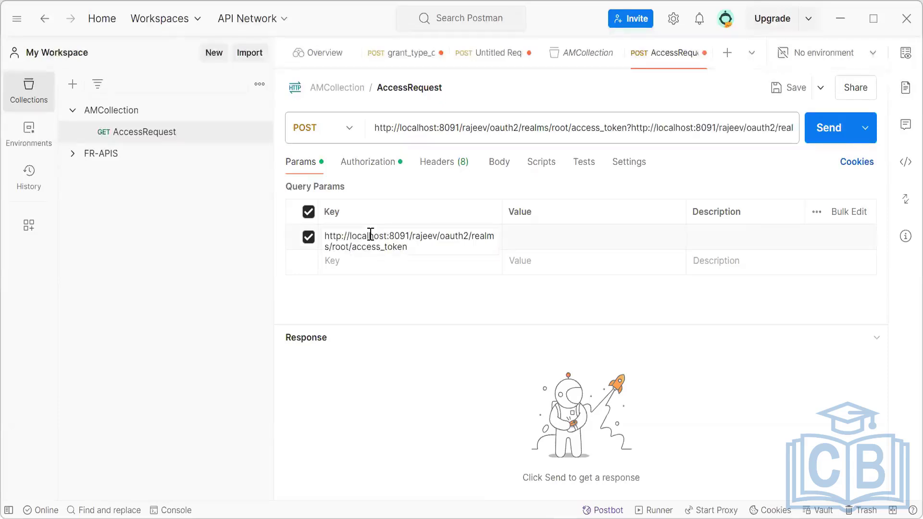
pyautogui.hotkey('ctrl', 'z')
pyautogui.write('gran')
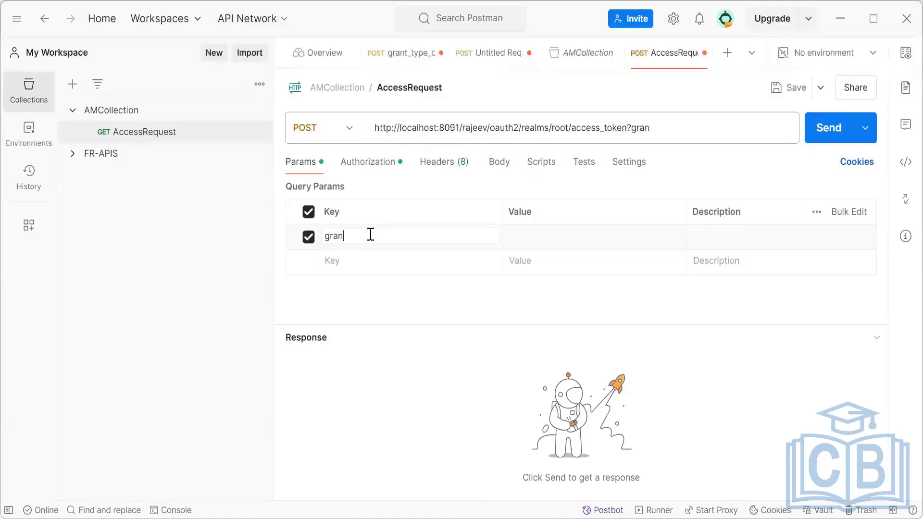
pyautogui.write('t_tyo')
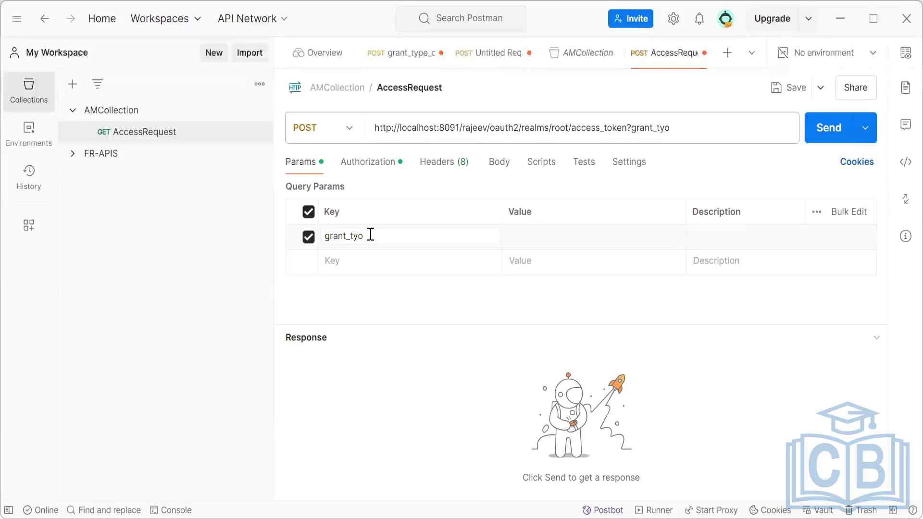
pyautogui.press('BackSpace')
pyautogui.write('pe')
# Set the value of the grant_type query parameter to authorization_code.
pyautogui.click(530, 235)
pyautogui.click(533, 235)
pyautogui.write('authori')
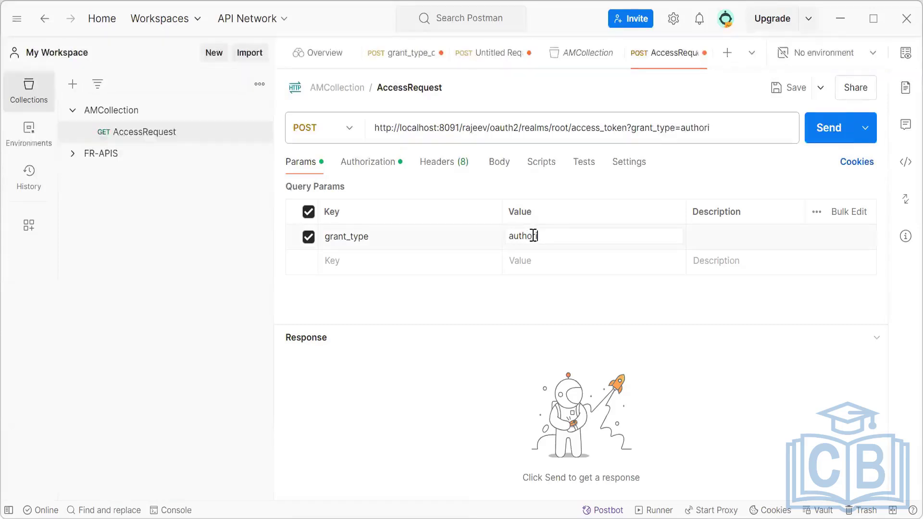
pyautogui.write('zation_code')
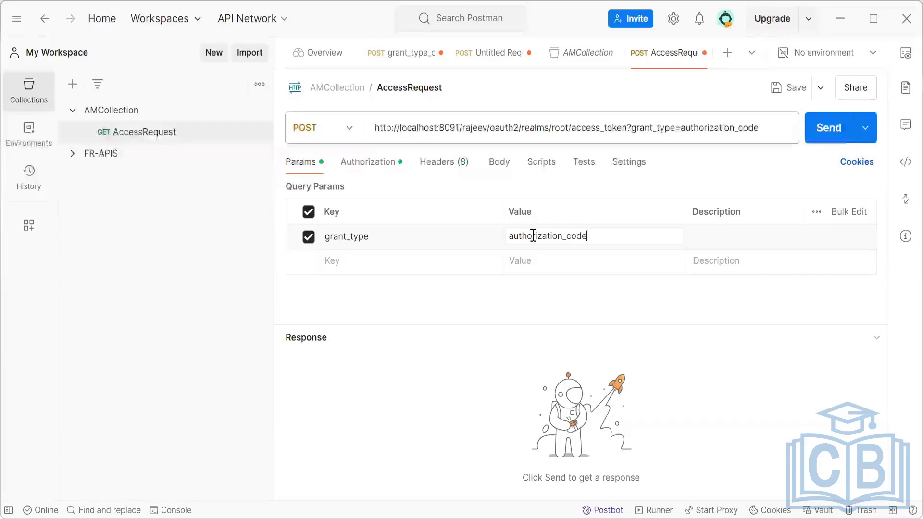
pyautogui.click(579, 312)
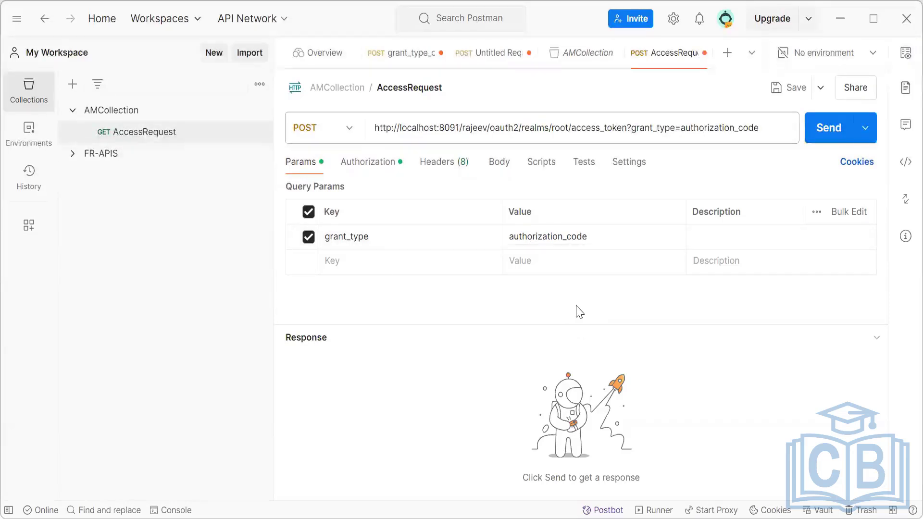
# Add a second query parameter with the key code.
pyautogui.click(390, 263)
pyautogui.write('fra')
pyautogui.press('BackSpace')
pyautogui.press('BackSpace')
pyautogui.press('BackSpace')
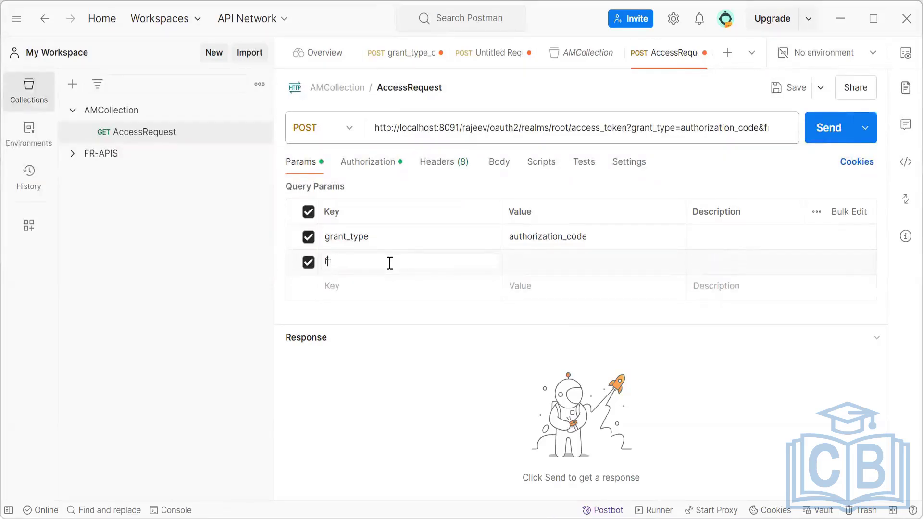
pyautogui.write('grant')
pyautogui.press('BackSpace')
pyautogui.press('BackSpace')
pyautogui.press('BackSpace')
pyautogui.press('BackSpace')
pyautogui.press('BackSpace')
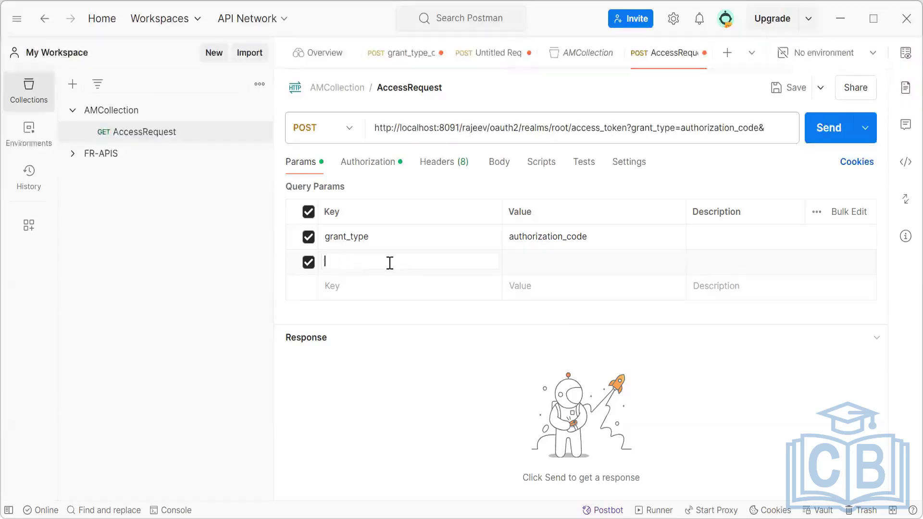
pyautogui.write('code')
# Copy the authorization code from the new 12 file in Notepad++, return to Postman, and paste it as the value of the code parameter.
pyautogui.click(511, 260)
pyautogui.hotkey('alt', 'Tab')
pyautogui.moveTo(202, 77); pyautogui.dragTo(26, 68)
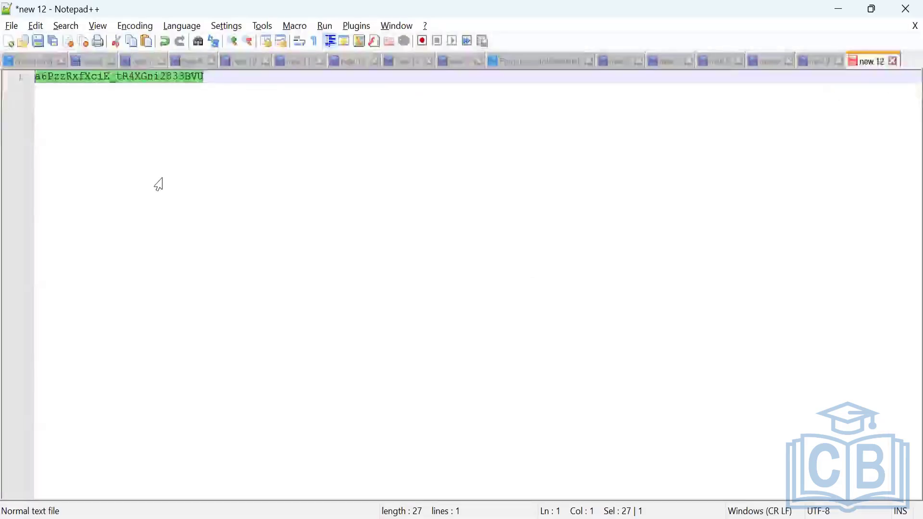
pyautogui.click(837, 12)
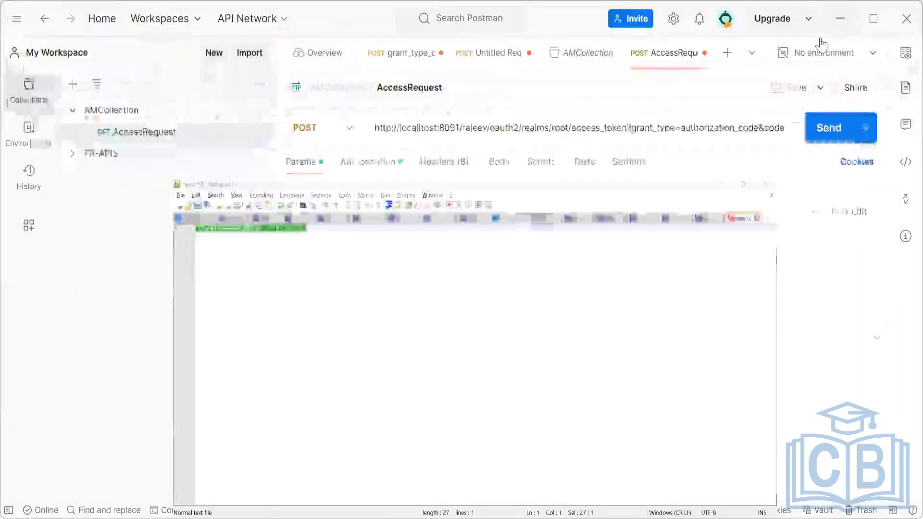
pyautogui.click(541, 262)
pyautogui.write('a6PzzRKfXciE_tR4XGni2833BVU')
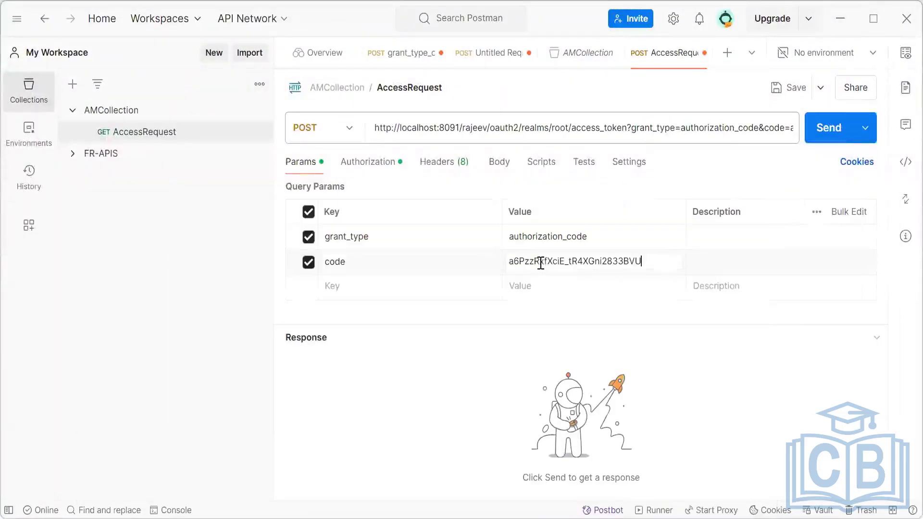
pyautogui.click(663, 389)
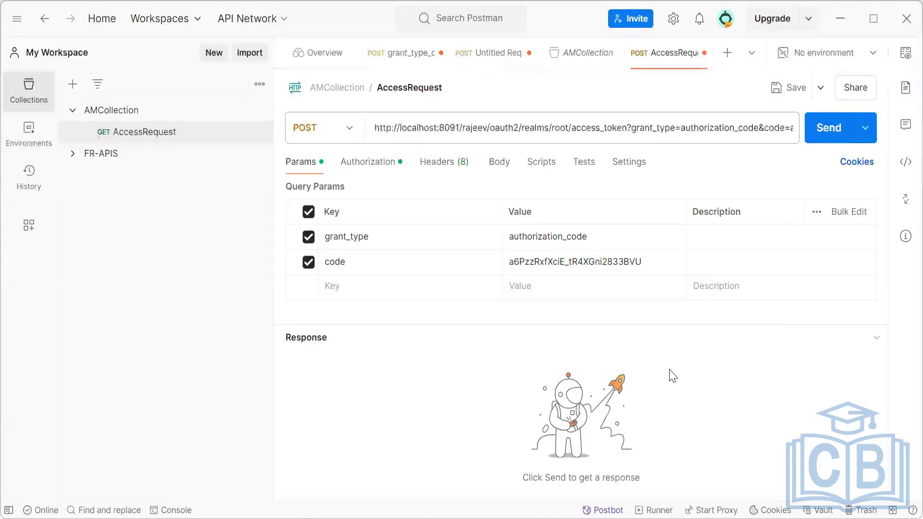
# Add a third query parameter with the key redirect_uri.
pyautogui.click(389, 291)
pyautogui.write('re')
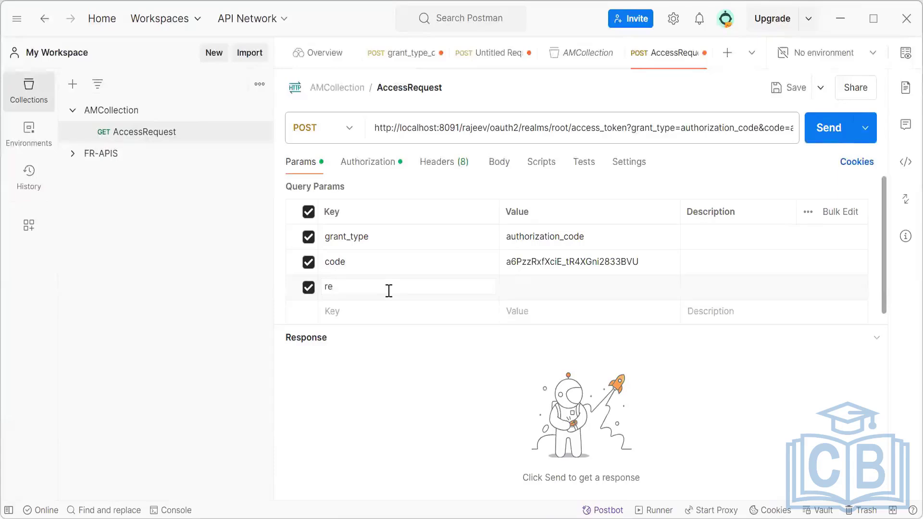
pyautogui.write('direct')
pyautogui.hotkey('alt', 'Tab')
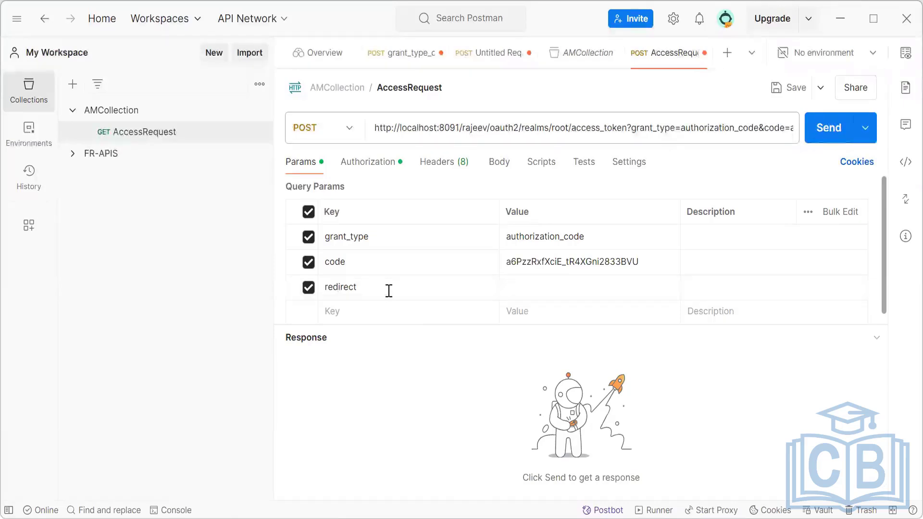
pyautogui.click(402, 292)
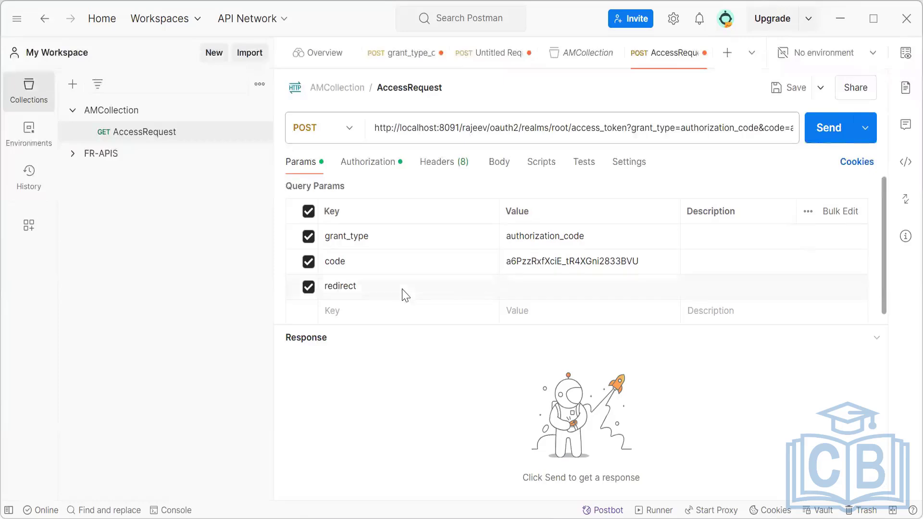
pyautogui.write('-uri')
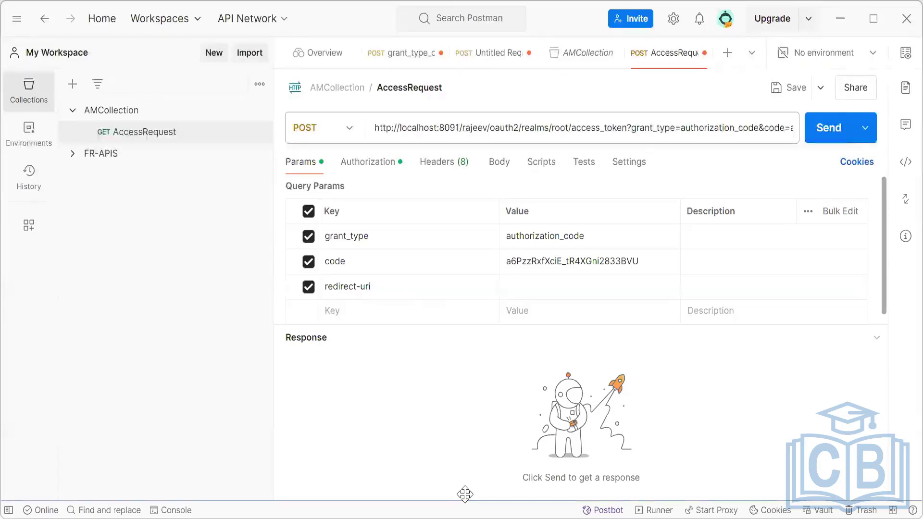
pyautogui.click(384, 289)
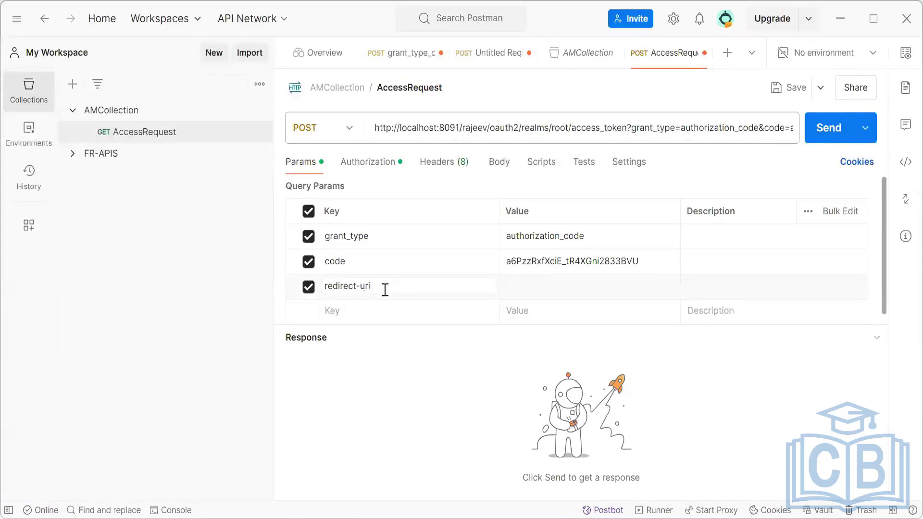
pyautogui.press('BackSpace')
pyautogui.write('_')
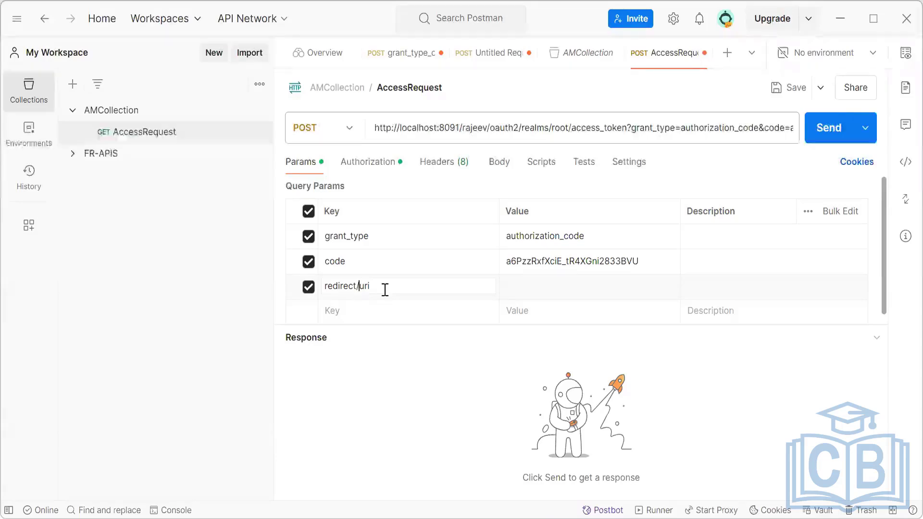
pyautogui.press('BackSpace')
pyautogui.write('_')
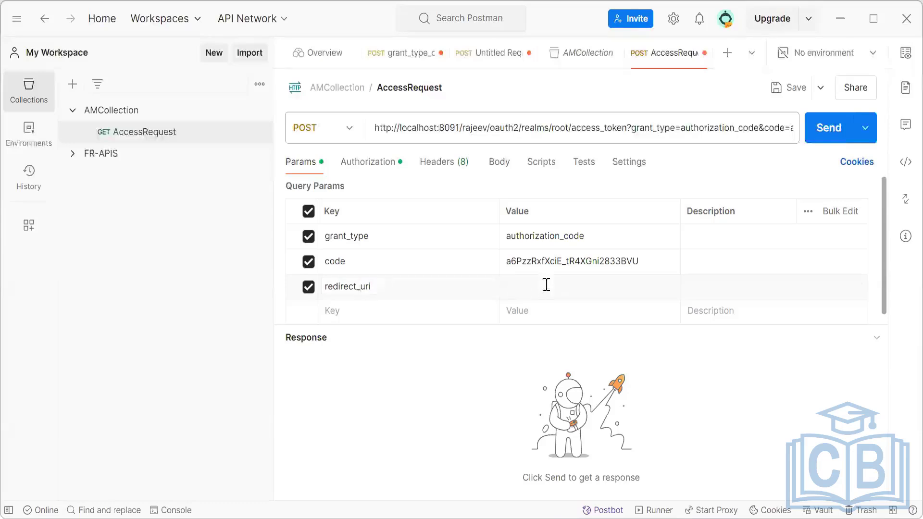
# Copy the isAlive.jsp redirect URL from line 9 of new 3 in Notepad++ and paste it as the redirect_uri value in Postman.
pyautogui.click(546, 285)
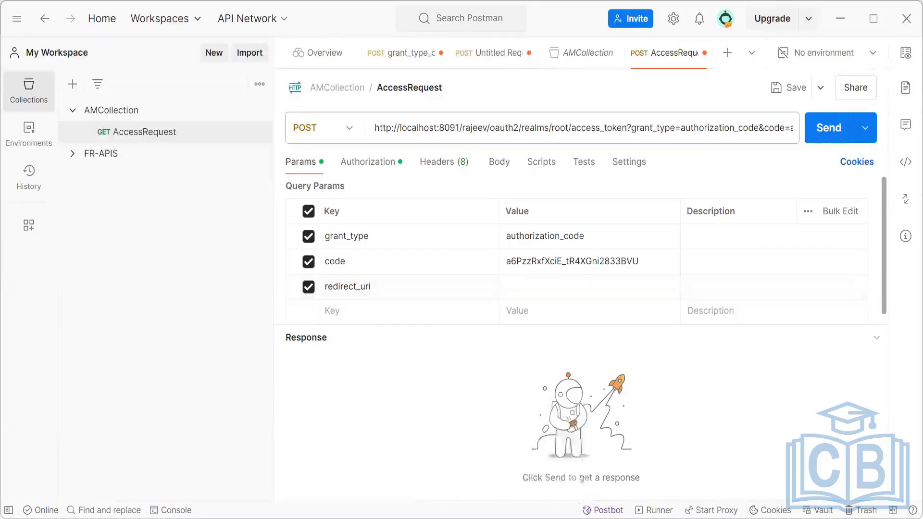
pyautogui.hotkey('alt', 'Tab')
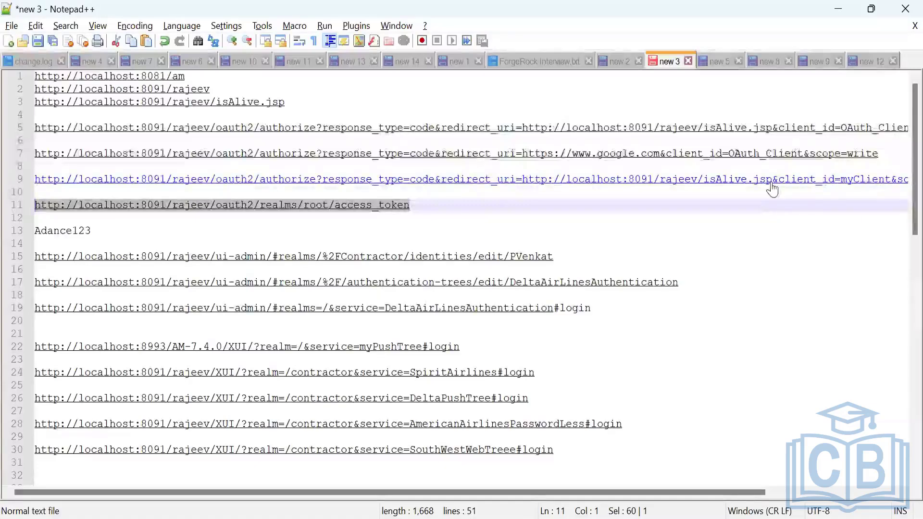
pyautogui.moveTo(772, 188); pyautogui.dragTo(523, 186)
pyautogui.hotkey('ctrl', 'c')
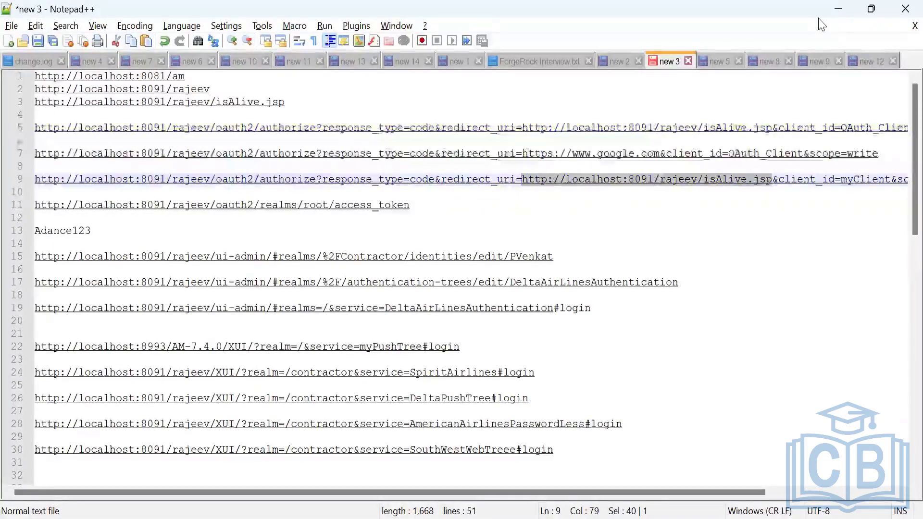
pyautogui.hotkey('alt', 'Tab')
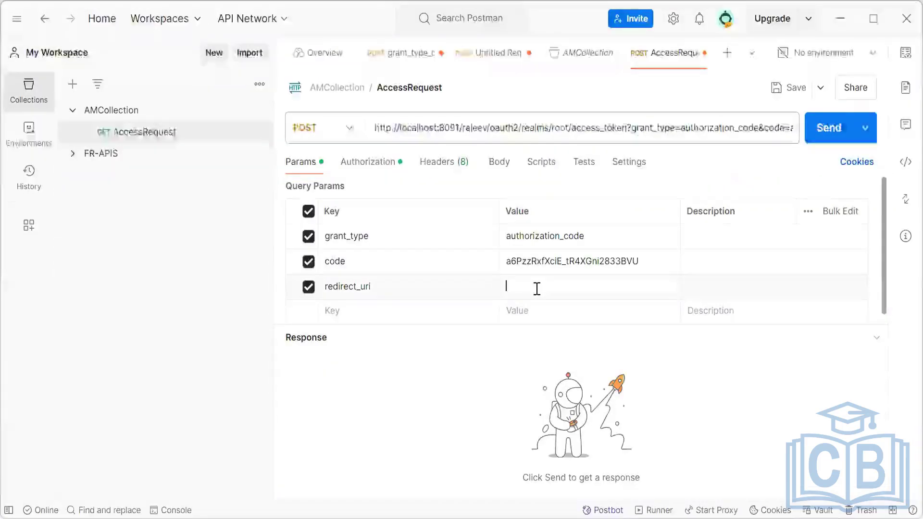
pyautogui.hotkey('ctrl', 'v')
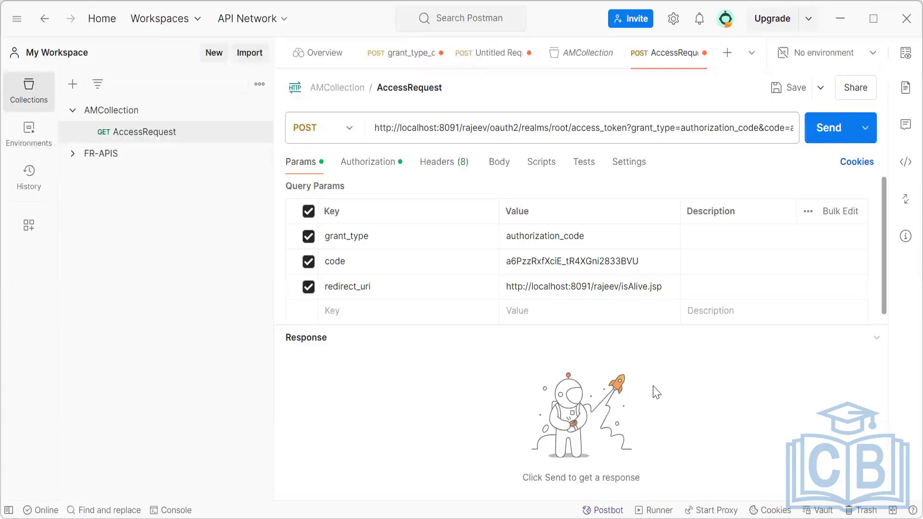
# Send the AccessRequest POST request and select the whole authorization code in the code parameter's value.
pyautogui.click(826, 135)
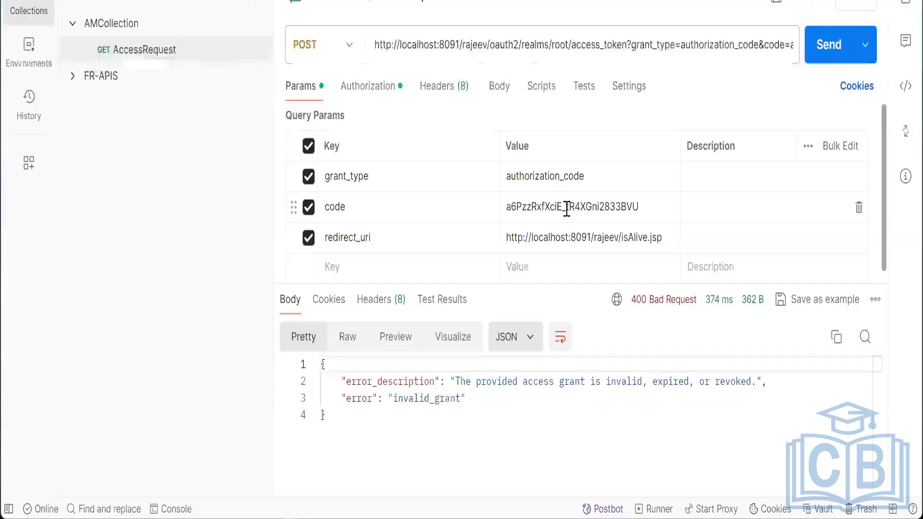
pyautogui.doubleClick(567, 209)
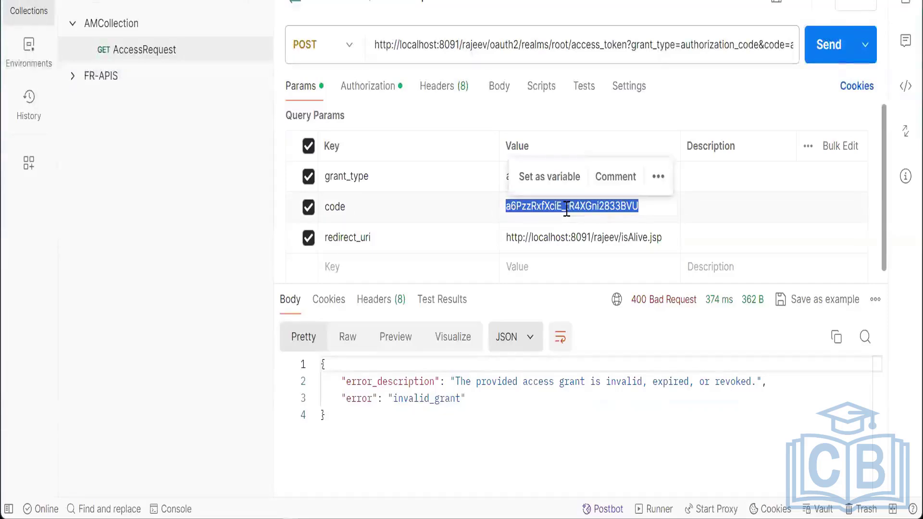
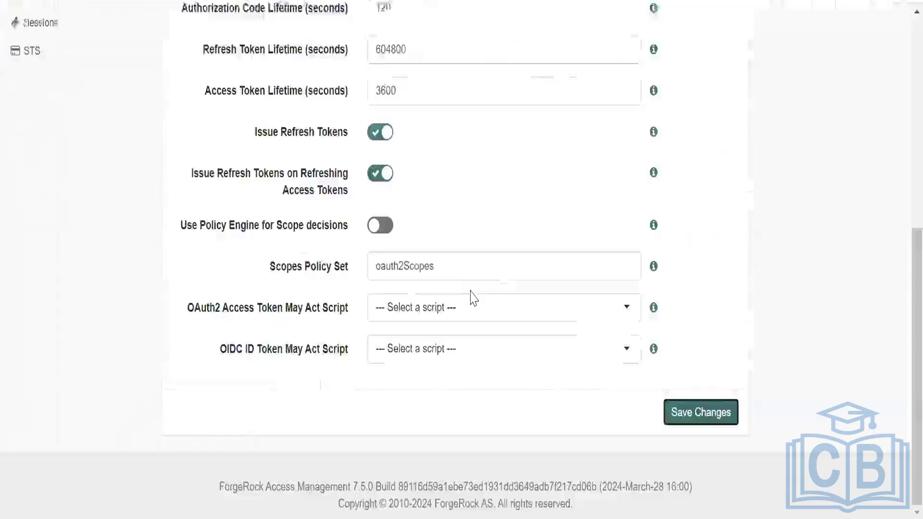
# Open jwt.io in a new browser tab and go to the Debugger section with the encoded token box.
pyautogui.scroll(6, 469, 293)
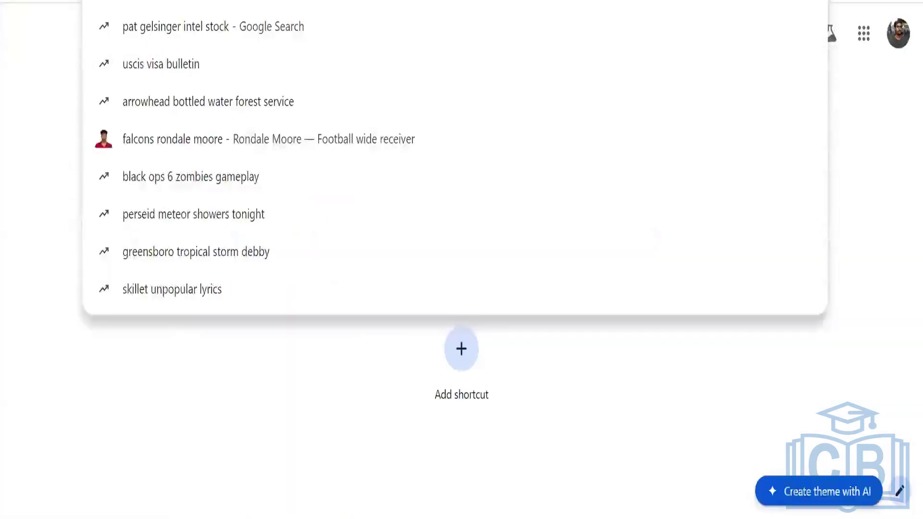
pyautogui.write('jwt')
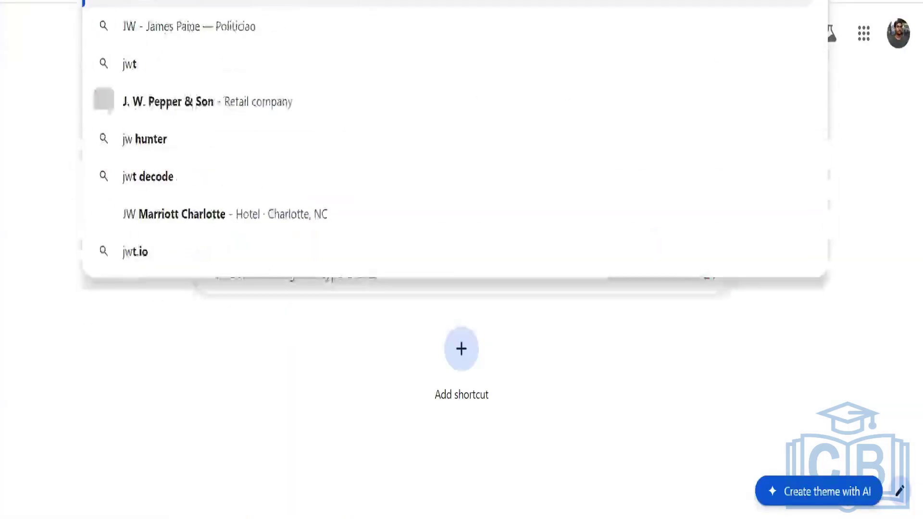
pyautogui.write('.io')
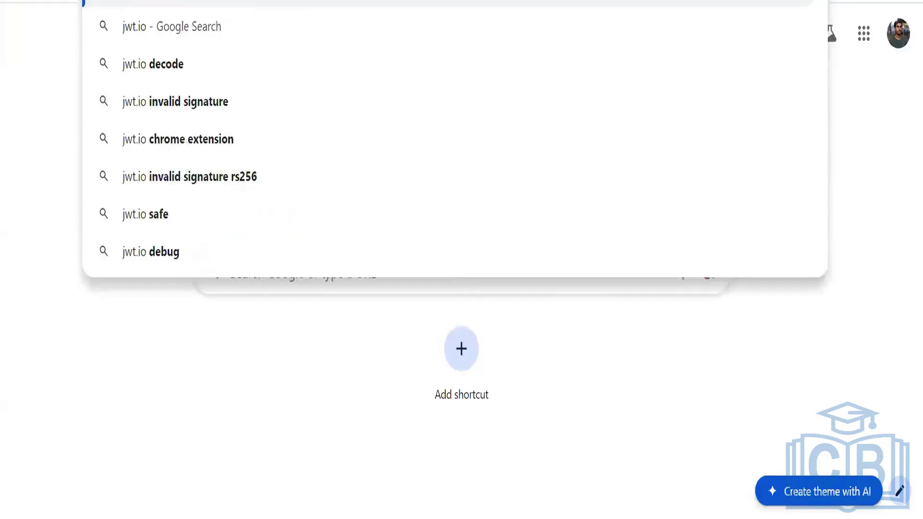
pyautogui.press('Return')
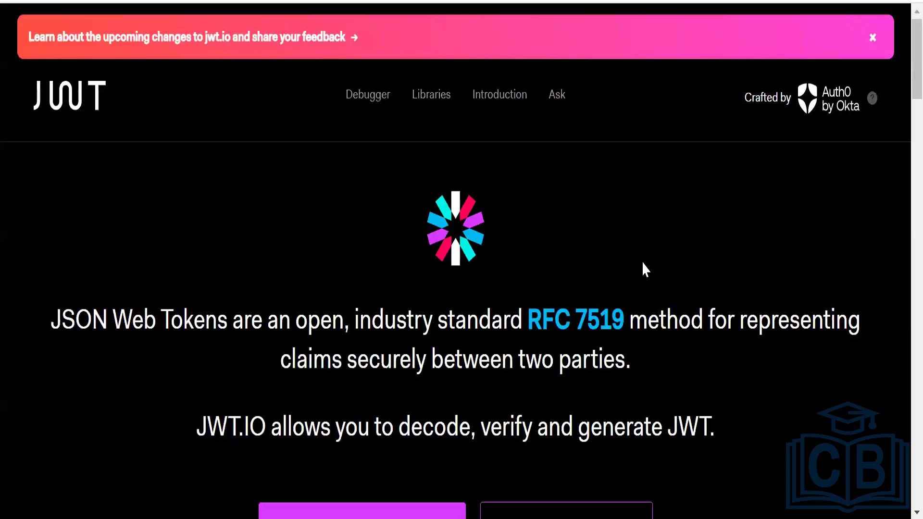
pyautogui.scroll(-4, 742, 227)
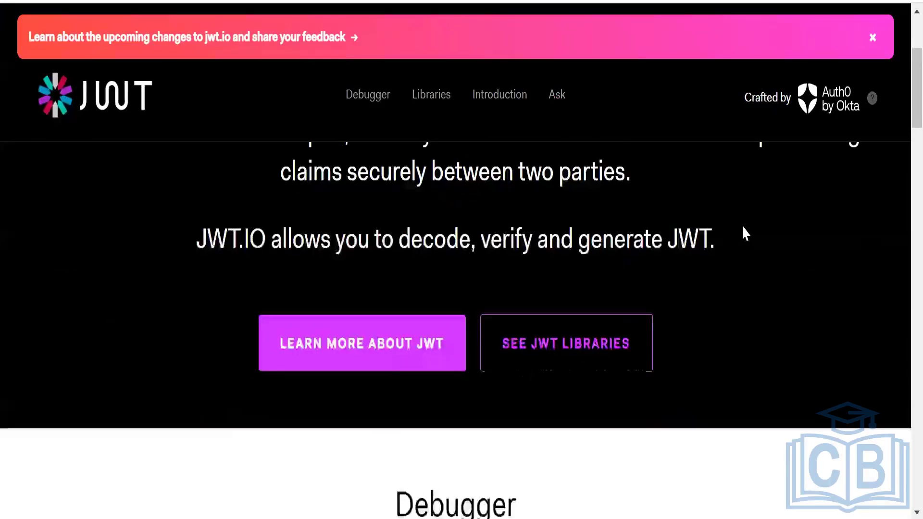
pyautogui.scroll(-2, 743, 226)
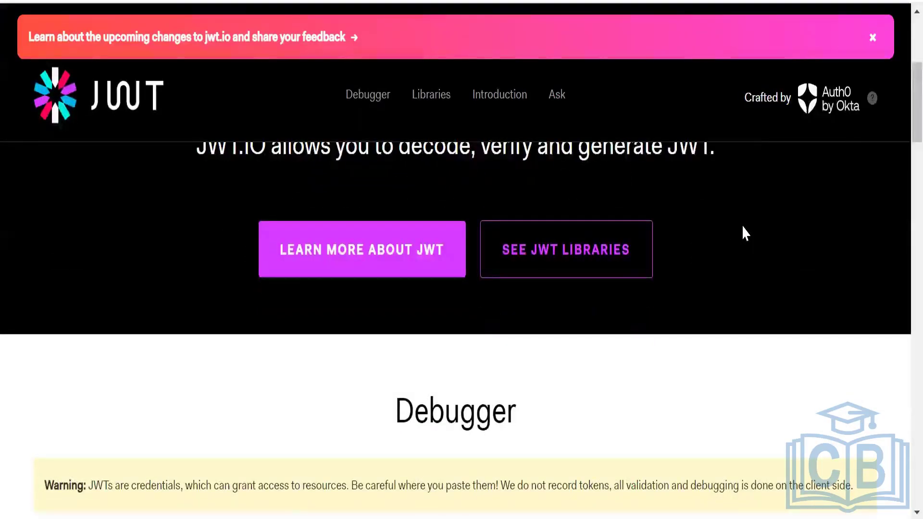
pyautogui.scroll(-3, 742, 227)
pyautogui.scroll(3, 742, 227)
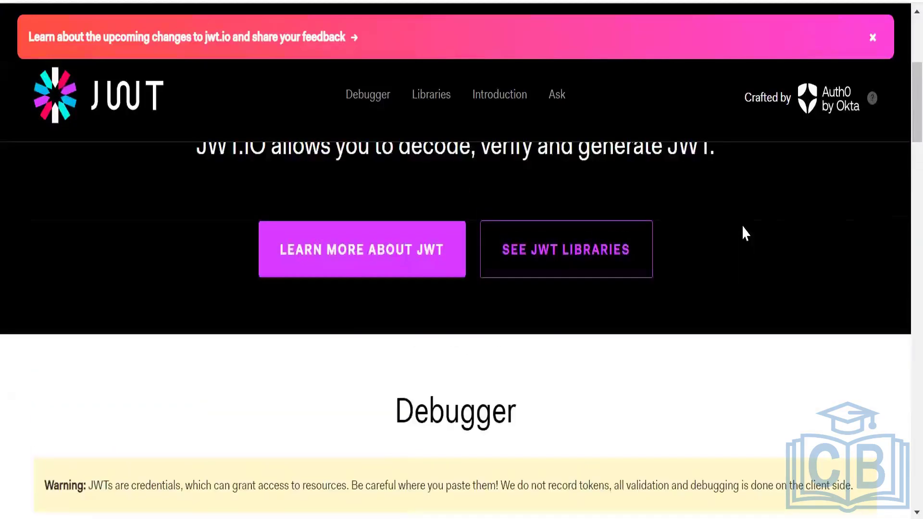
pyautogui.scroll(-10, 742, 226)
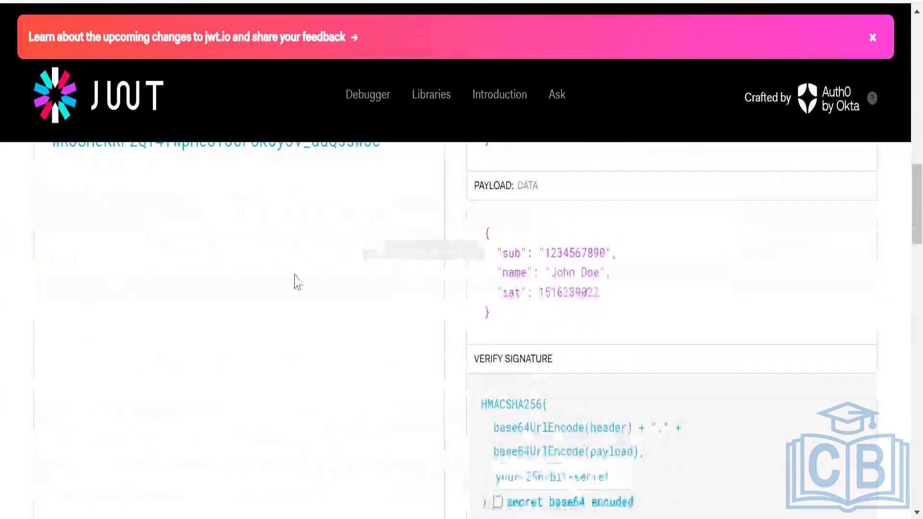
pyautogui.scroll(3, 294, 282)
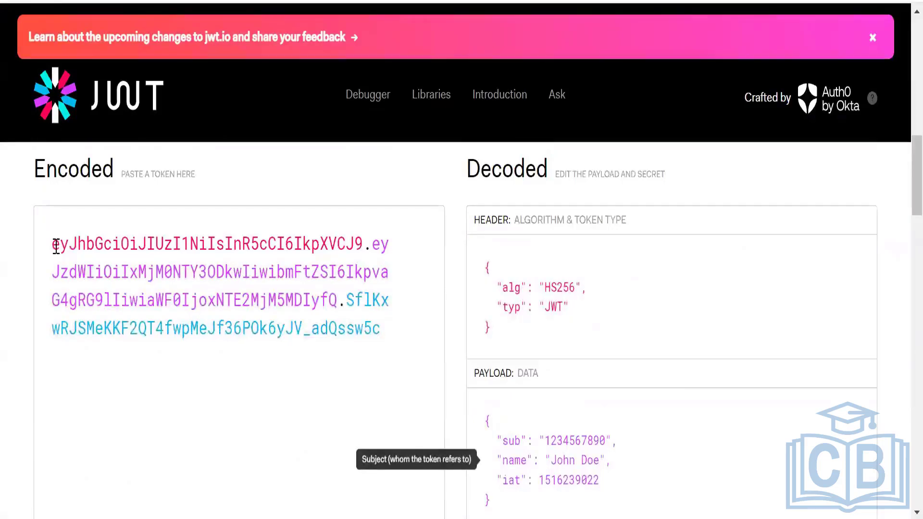
# Copy the access_token value from the Postman response and paste it over the sample token in jwt.io's Encoded box.
pyautogui.moveTo(54, 244); pyautogui.dragTo(163, 272)
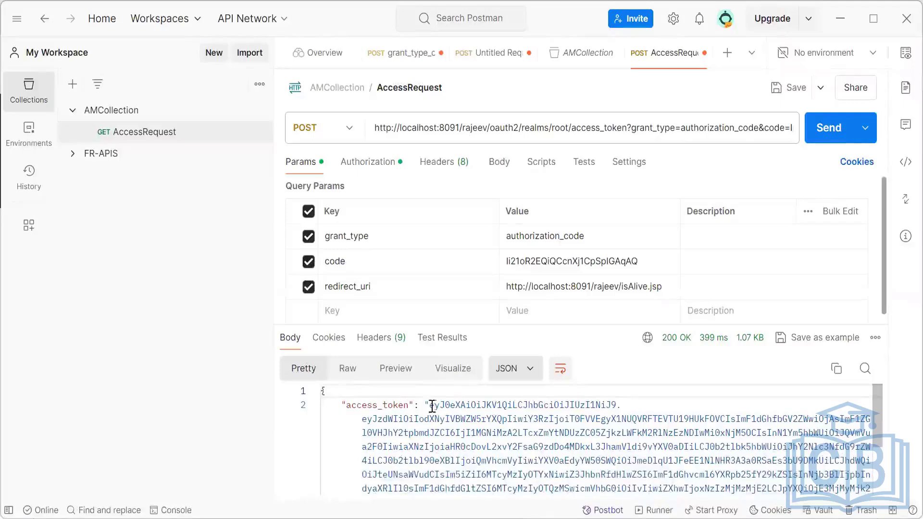
pyautogui.moveTo(430, 405); pyautogui.dragTo(585, 433)
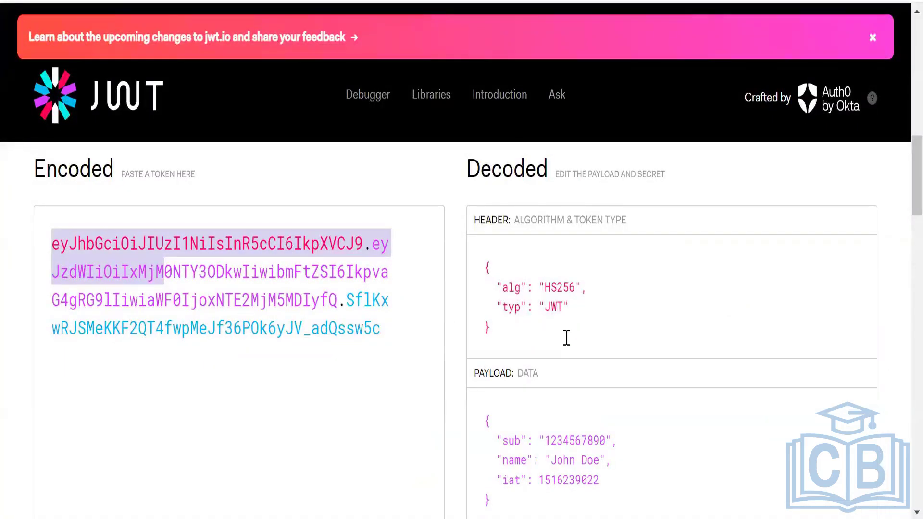
pyautogui.click(391, 328)
pyautogui.moveTo(391, 327); pyautogui.dragTo(53, 241)
pyautogui.click(389, 330)
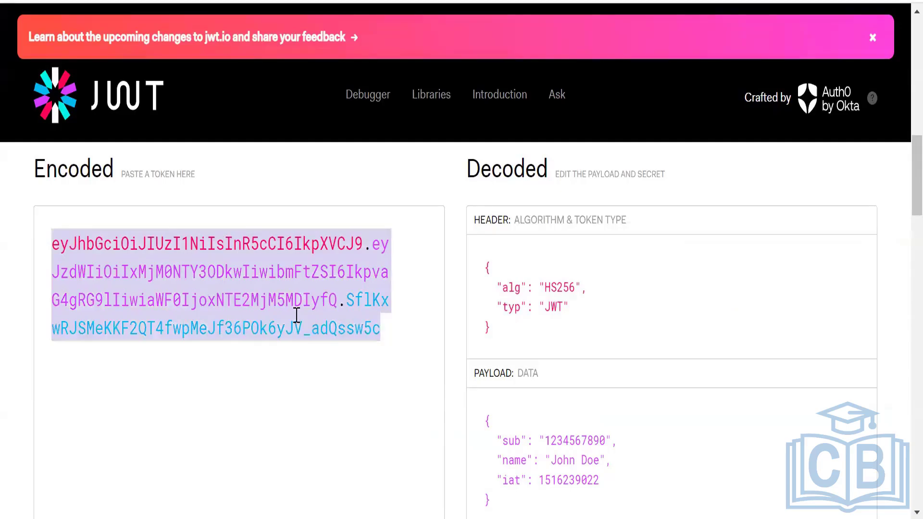
pyautogui.hotkey('ctrl', 'v')
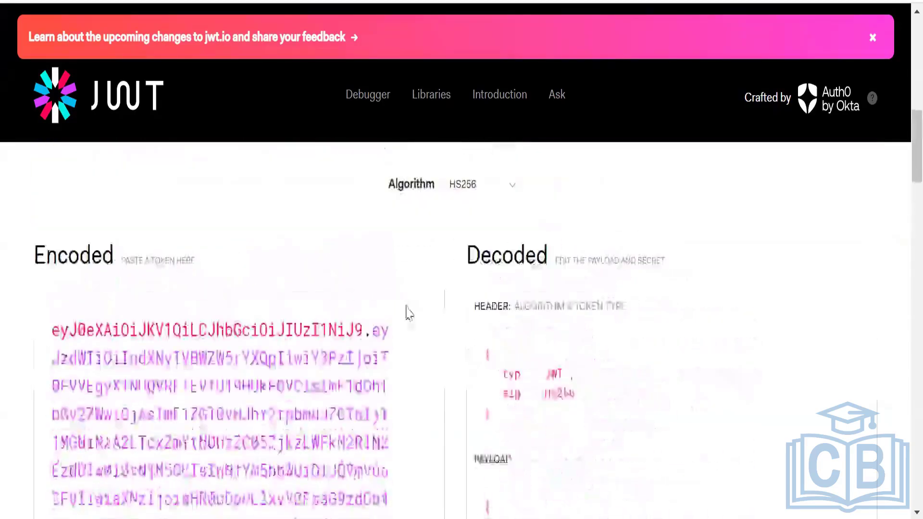
# Examine the decoded access token's payload claims and the signature section, highlighting the sub claim.
pyautogui.scroll(-3, 399, 320)
pyautogui.scroll(-10, 399, 320)
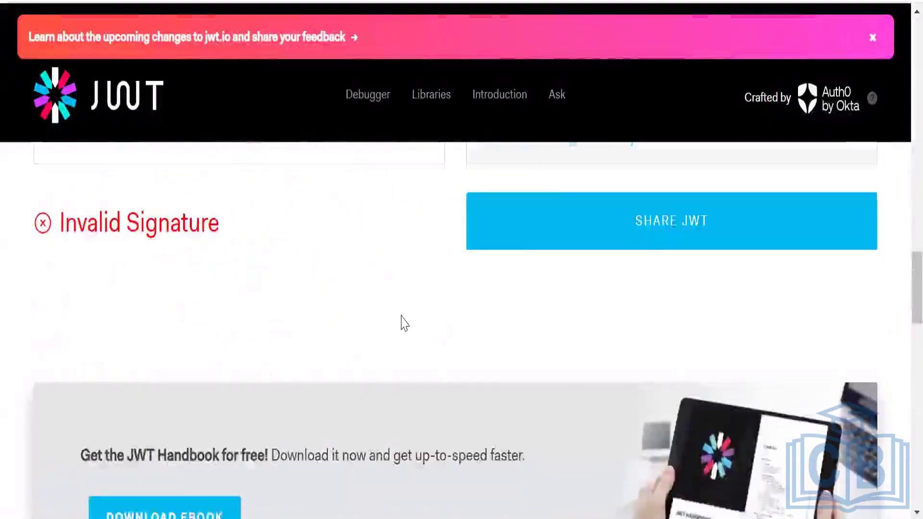
pyautogui.scroll(4, 404, 324)
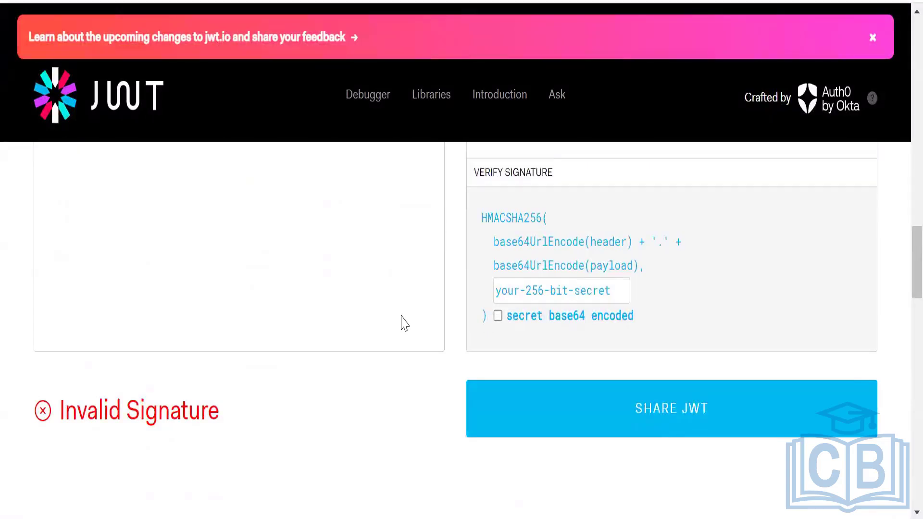
pyautogui.scroll(5, 404, 323)
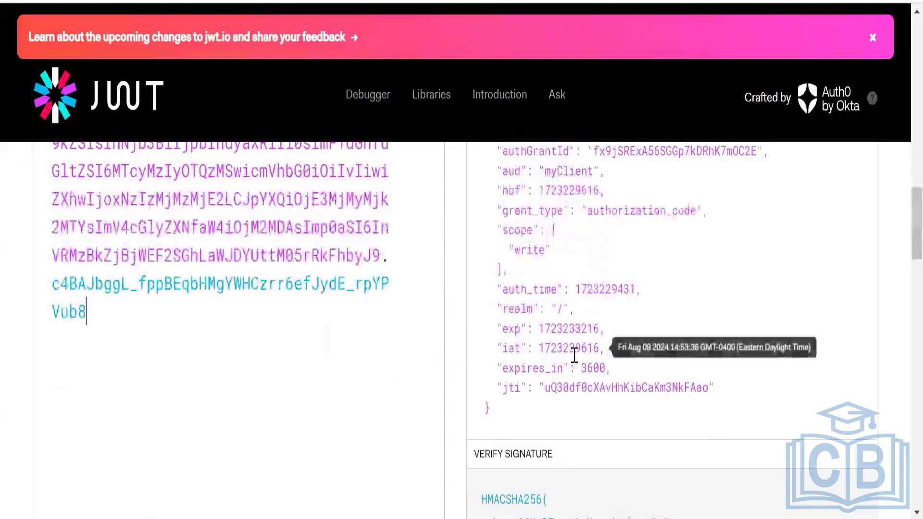
pyautogui.scroll(5, 572, 355)
pyautogui.scroll(3, 574, 355)
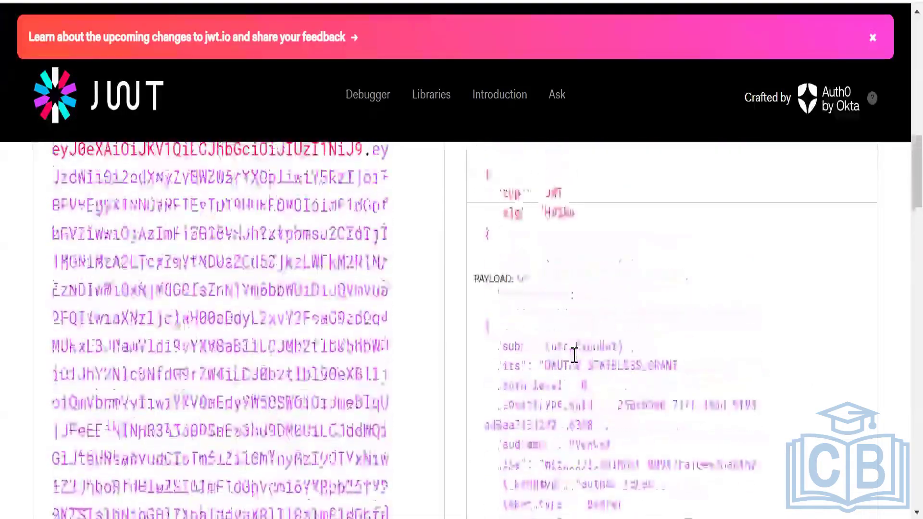
pyautogui.moveTo(552, 351); pyautogui.dragTo(617, 345)
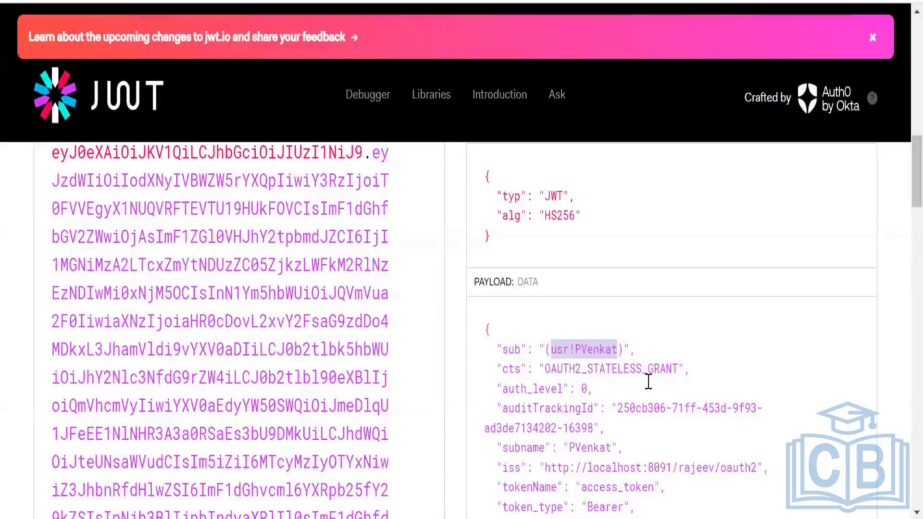
pyautogui.scroll(-2, 711, 405)
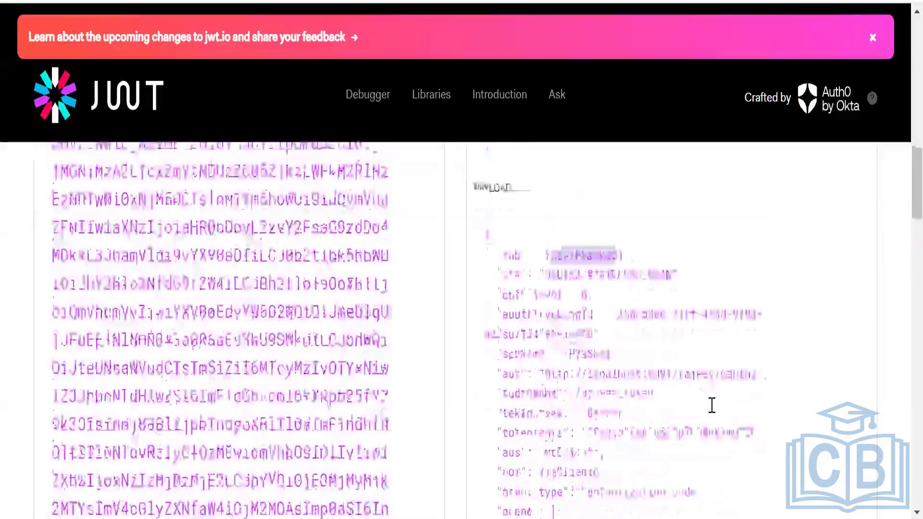
pyautogui.scroll(-2, 711, 406)
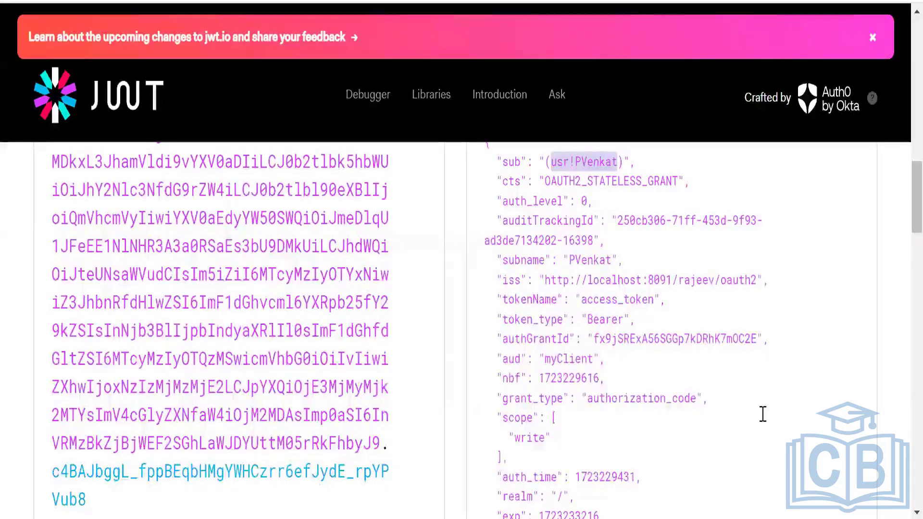
pyautogui.scroll(-4, 762, 414)
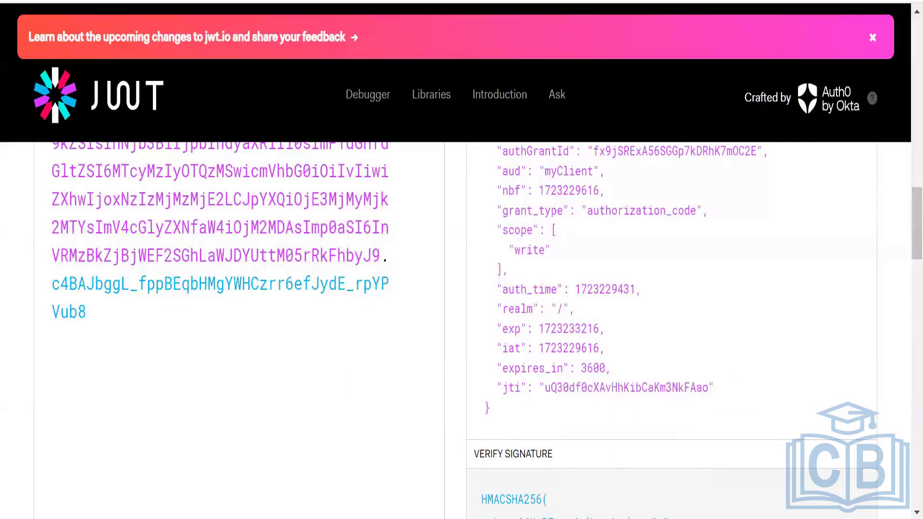
# Check the request's authorization in Postman, then highlight the encoded access token in jwt.io.
pyautogui.hotkey('alt', 'Tab')
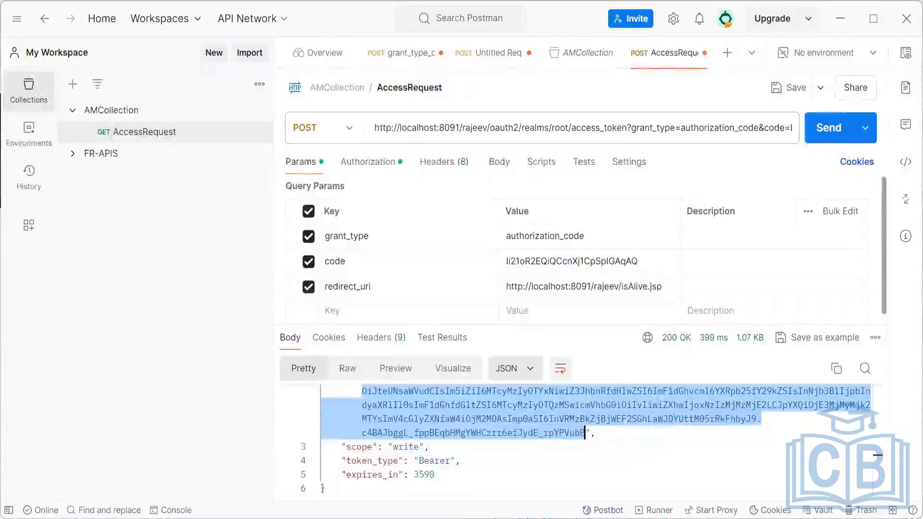
pyautogui.click(368, 165)
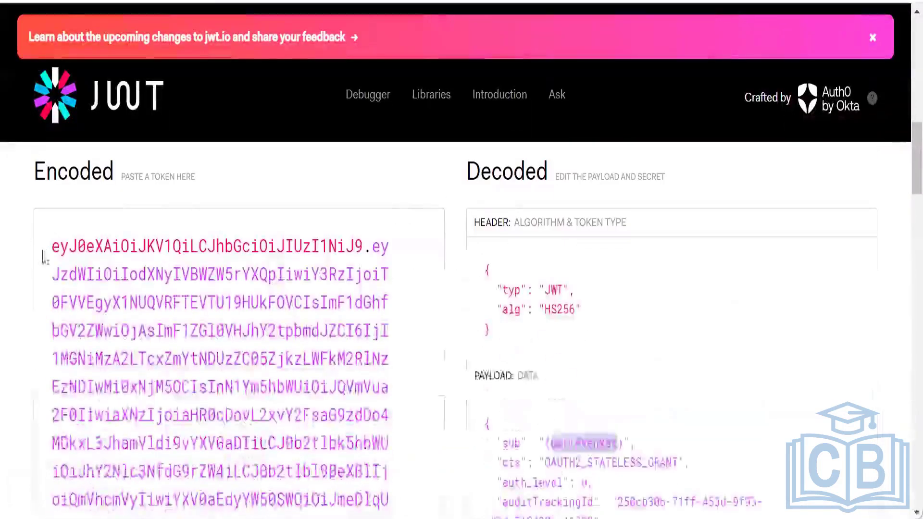
pyautogui.moveTo(53, 248); pyautogui.dragTo(224, 475)
pyautogui.click(225, 476)
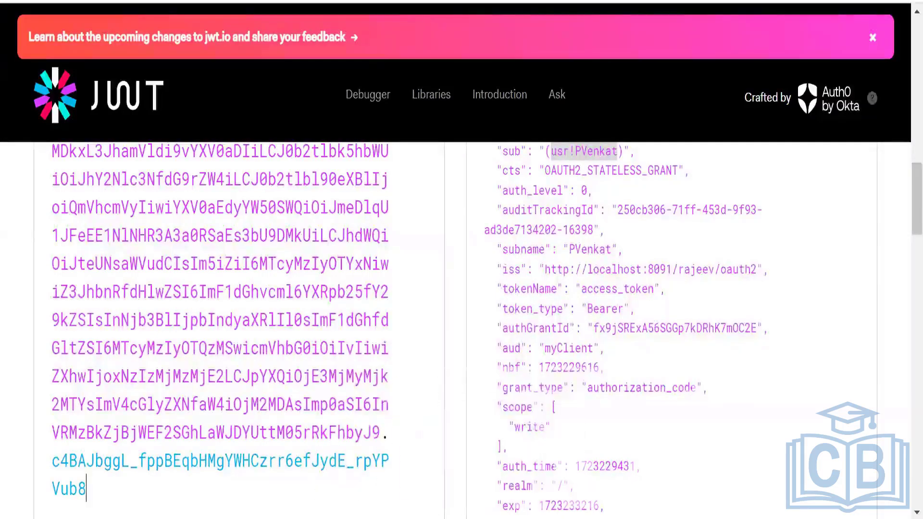
# Switch to ForgeRock AM's OAuth2 Provider service, turn off Use Client-Side Access & Refresh Tokens, and save the changes.
pyautogui.moveTo(542, 518)
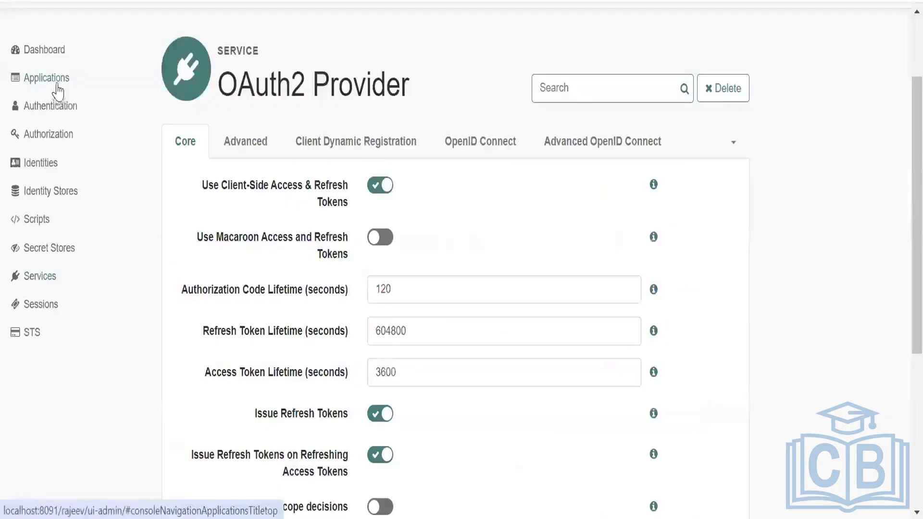
pyautogui.click(57, 85)
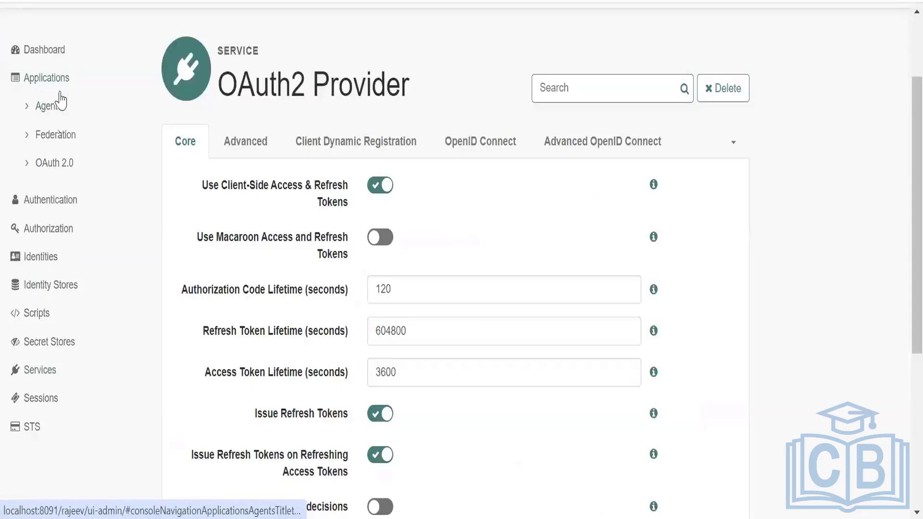
pyautogui.click(57, 86)
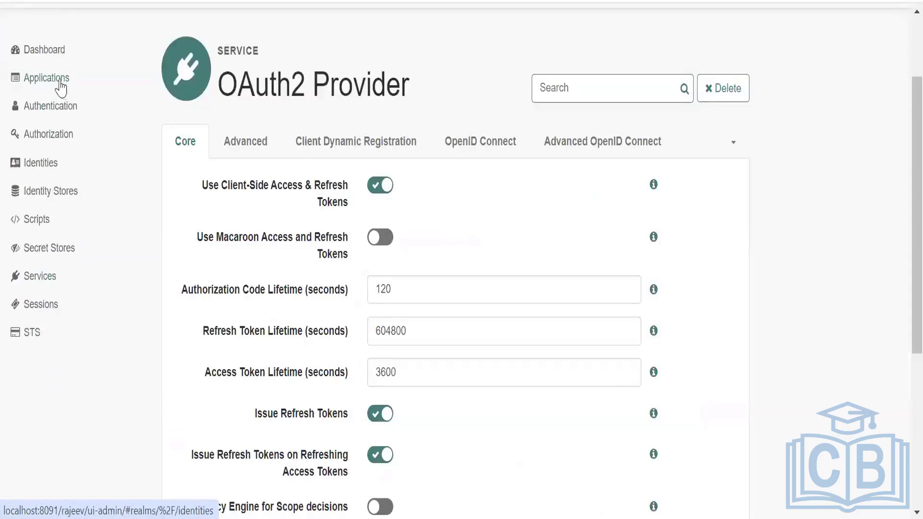
pyautogui.click(374, 192)
pyautogui.scroll(-5, 684, 233)
pyautogui.scroll(5, 688, 240)
pyautogui.scroll(-5, 692, 250)
pyautogui.click(700, 412)
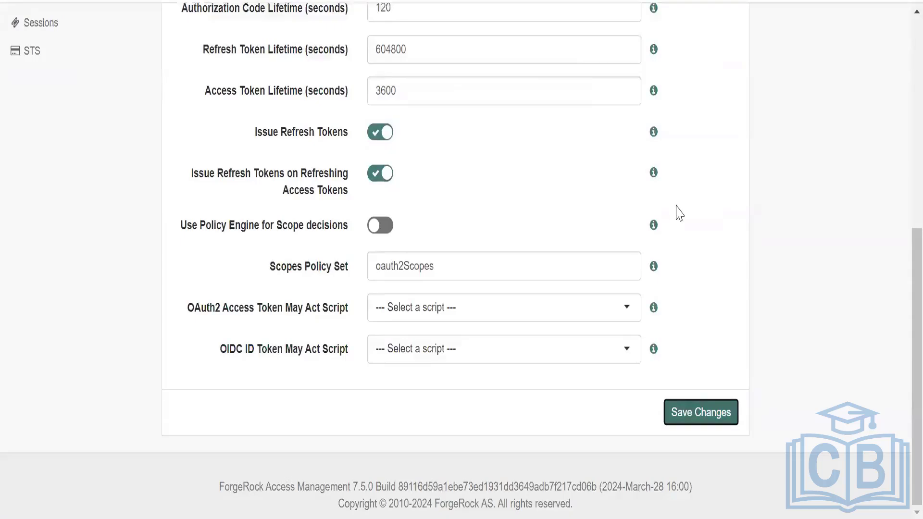
# Open the OAuth 2.0 clients list and start adding a new client.
pyautogui.scroll(5, 678, 208)
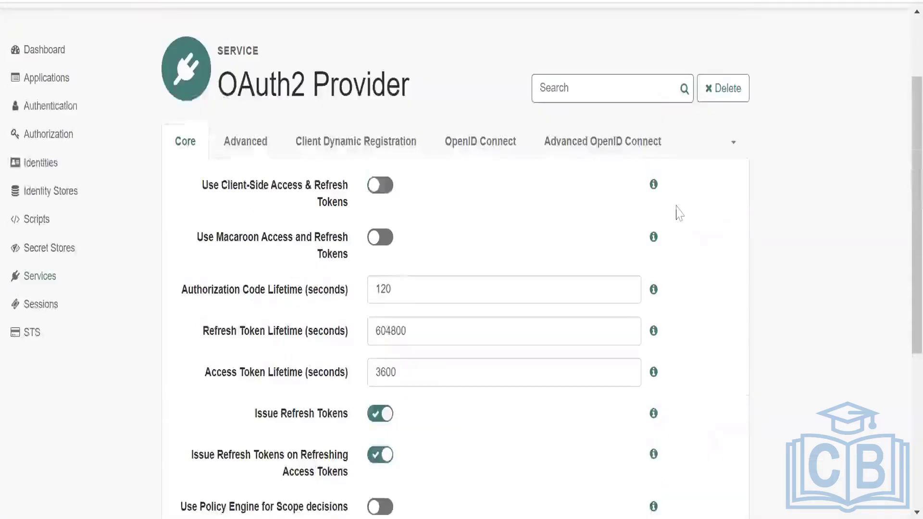
pyautogui.click(42, 82)
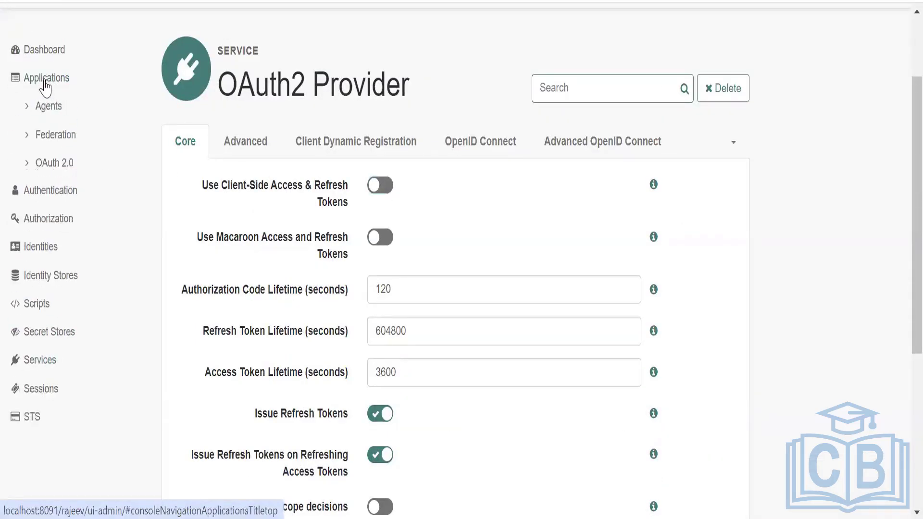
pyautogui.click(42, 168)
pyautogui.click(53, 191)
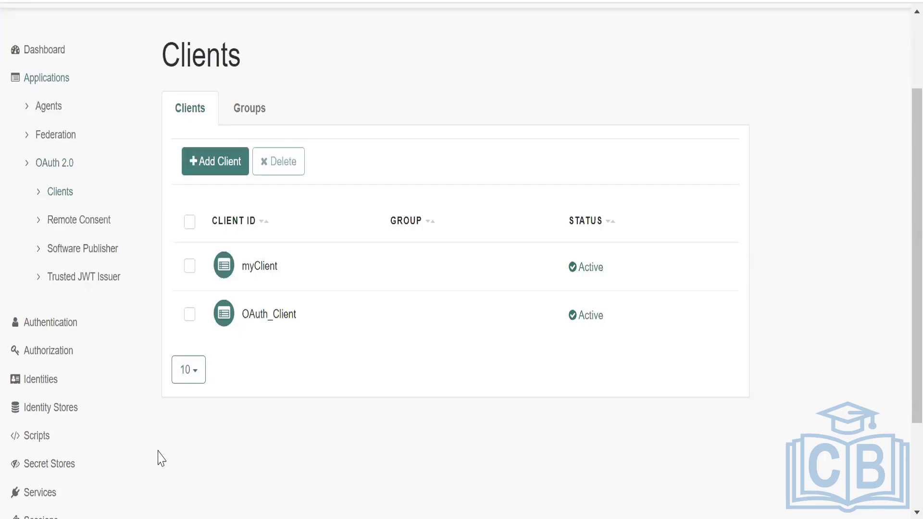
pyautogui.click(215, 161)
pyautogui.click(419, 113)
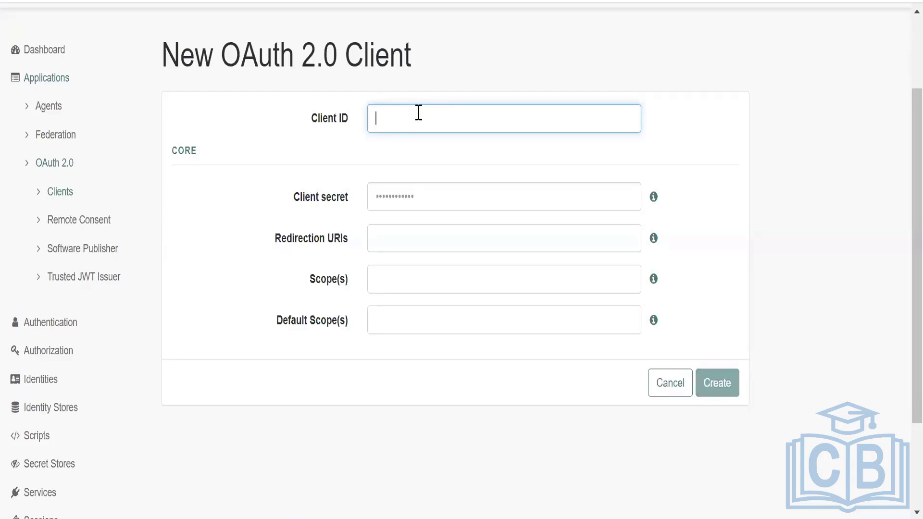
pyautogui.write('in')
pyautogui.press('BackSpace')
pyautogui.press('BackSpace')
pyautogui.write('in')
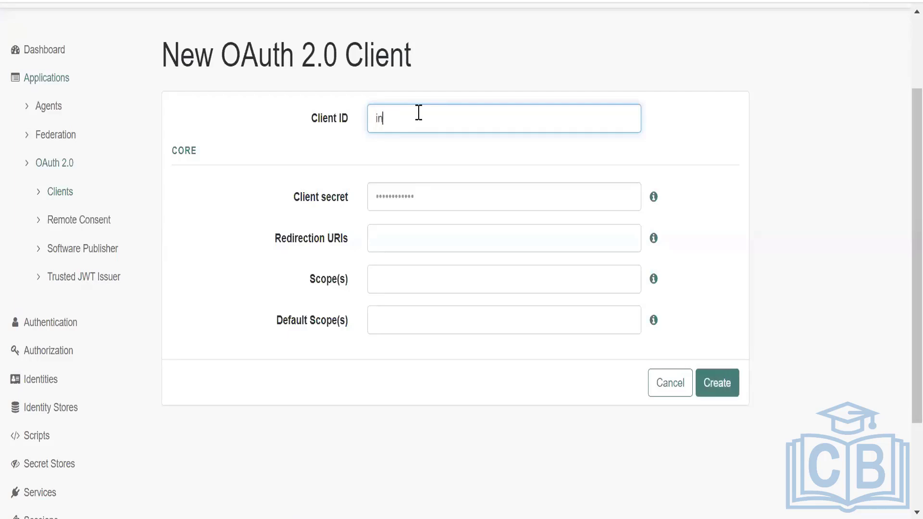
pyautogui.press('BackSpace')
pyautogui.press('BackSpace')
pyautogui.write('n')
pyautogui.press('BackSpace')
pyautogui.write('newClient')
pyautogui.hotkey('ctrl', 'a')
pyautogui.press('BackSpace')
# Set the new OAuth 2.0 client's ID to implictClient and enter its client secret.
pyautogui.write('implicit')
pyautogui.click(561, 202)
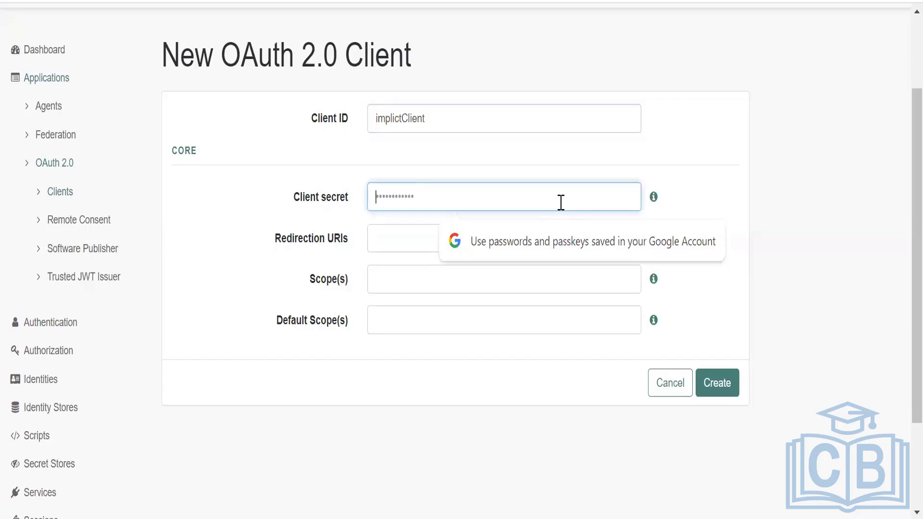
pyautogui.write('pa')
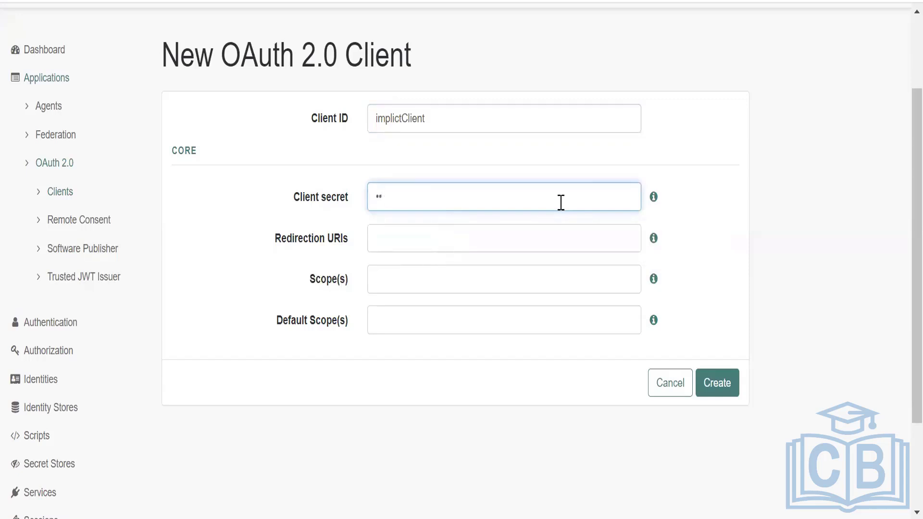
pyautogui.write('ssw••••')
# Copy the localhost:8091 isAlive.jsp URL from the Notepad++ notes and add it as the client's redirection URI.
pyautogui.click(569, 240)
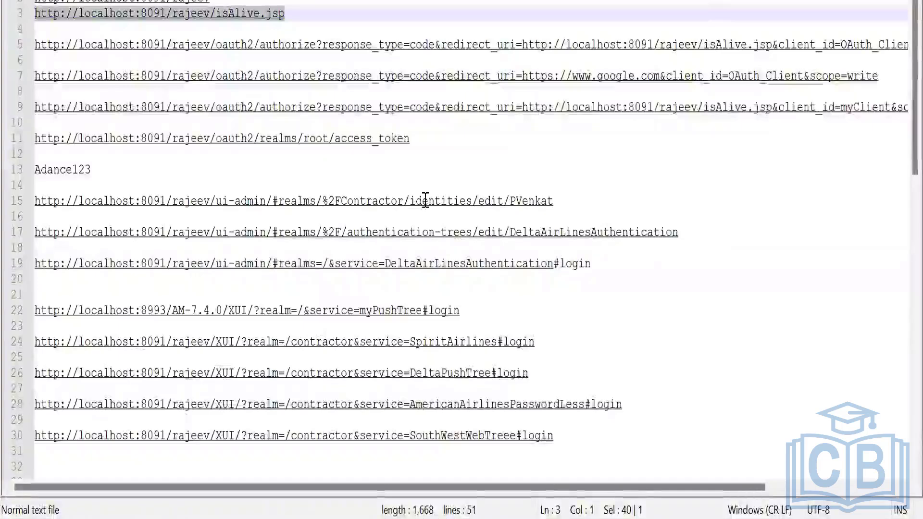
pyautogui.hotkey('alt', 'Tab')
pyautogui.click(410, 233)
pyautogui.write('http://localhost:8091/rajeev/isAlive.jsp')
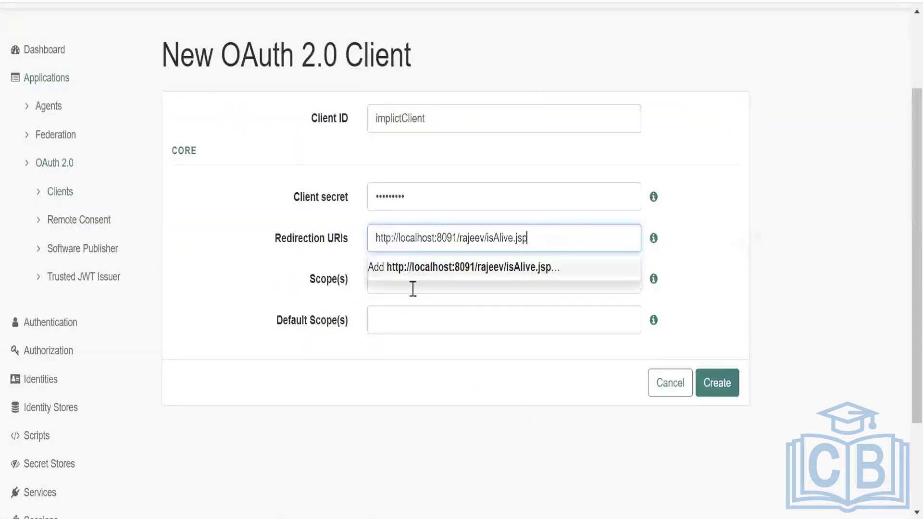
pyautogui.click(673, 260)
# Add the scope write and create the OAuth 2.0 client.
pyautogui.click(504, 281)
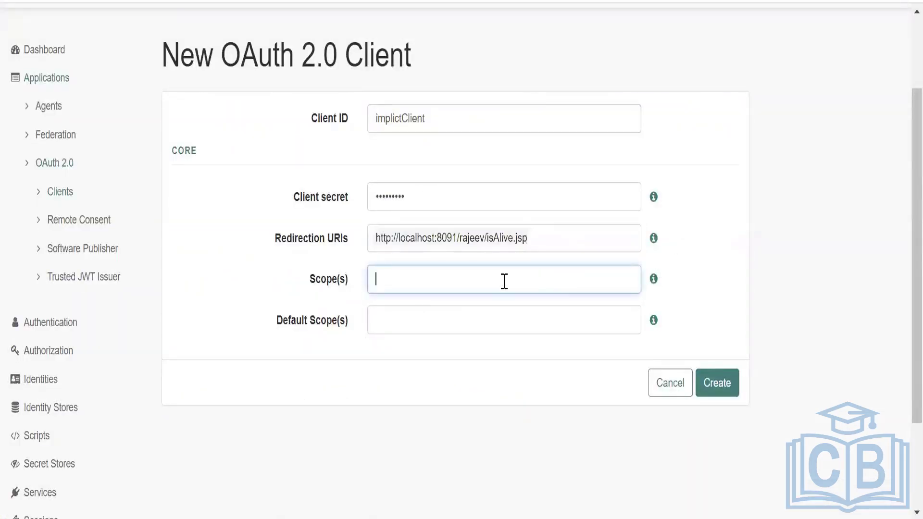
pyautogui.write('wr')
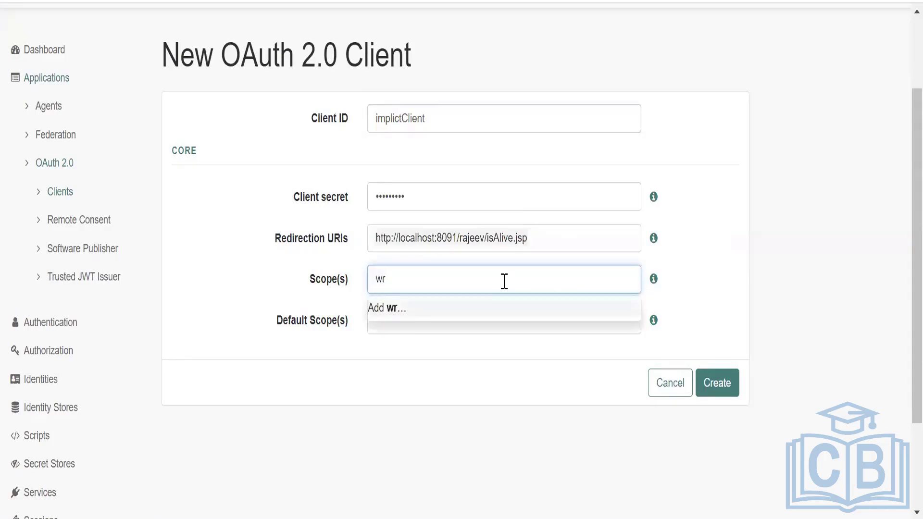
pyautogui.write('ite')
pyautogui.click(678, 284)
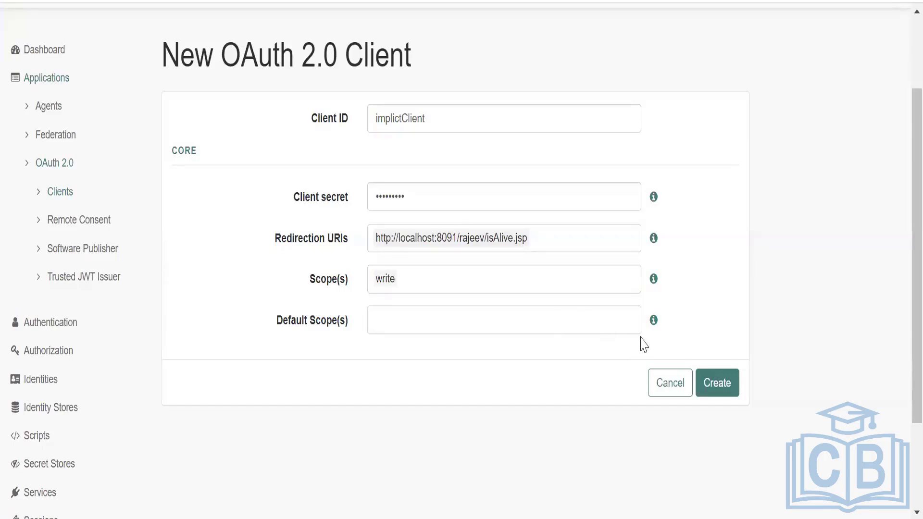
pyautogui.click(717, 385)
# Add Implicit to the grant types in implictClient's advanced settings and save the changes.
pyautogui.scroll(-8, 361, 298)
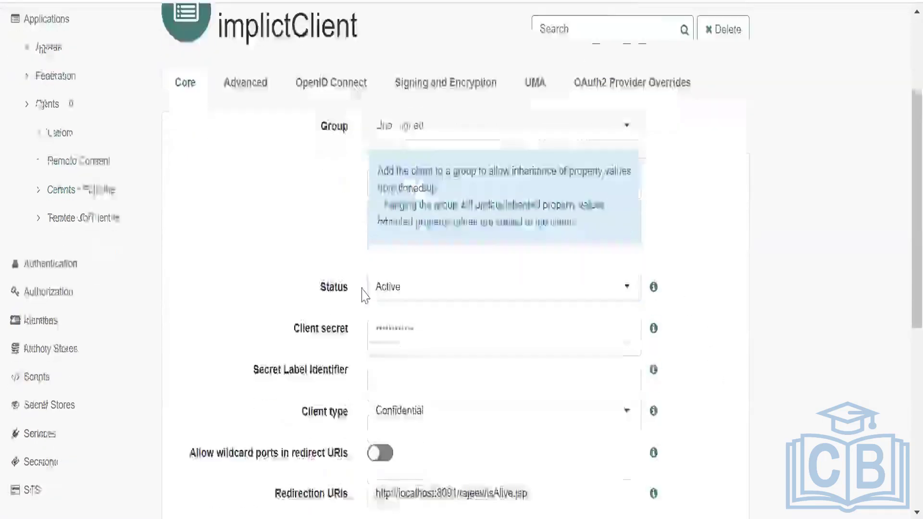
pyautogui.scroll(8, 360, 303)
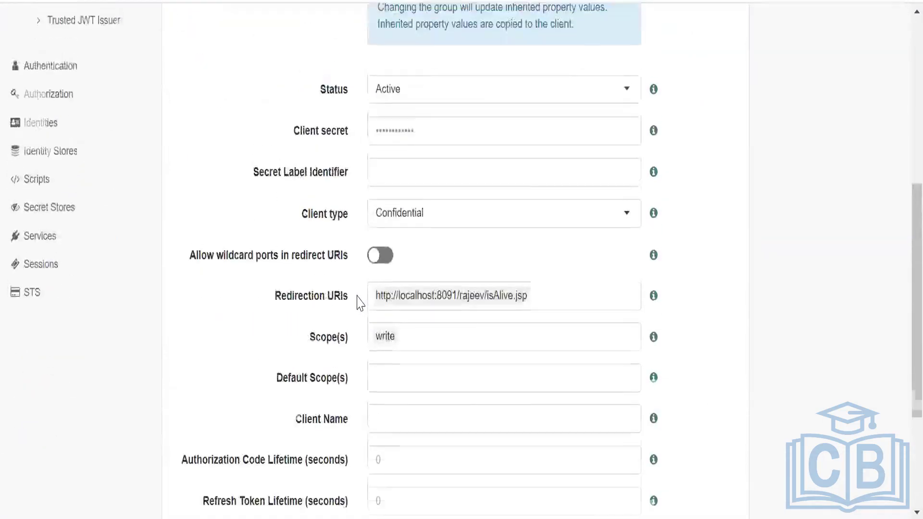
pyautogui.click(244, 163)
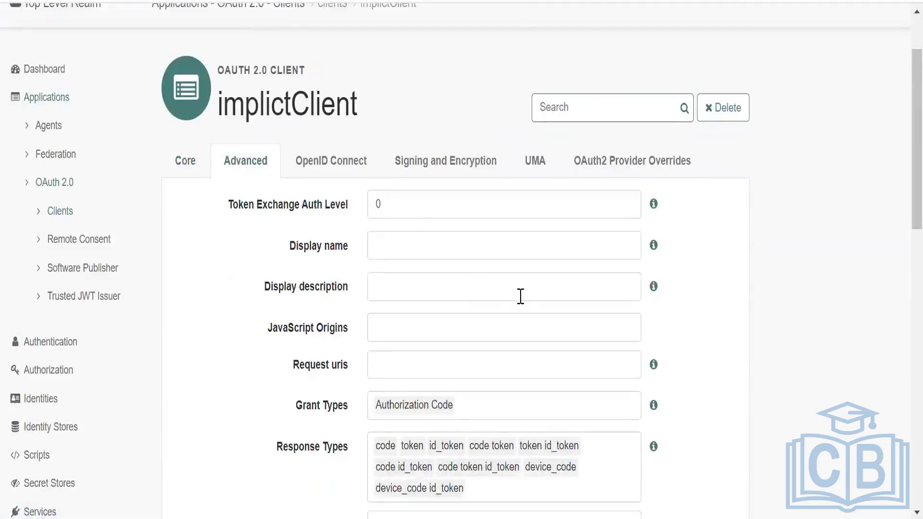
pyautogui.scroll(-4, 520, 296)
pyautogui.click(484, 219)
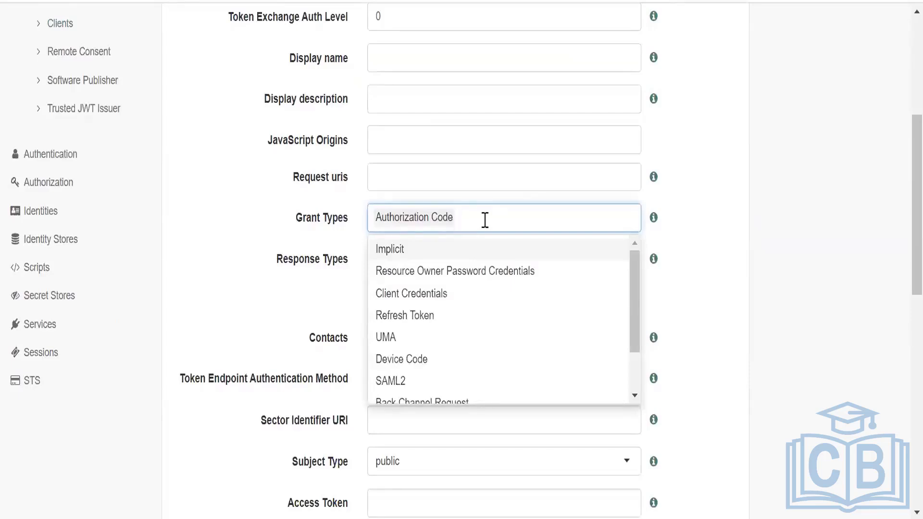
pyautogui.click(400, 249)
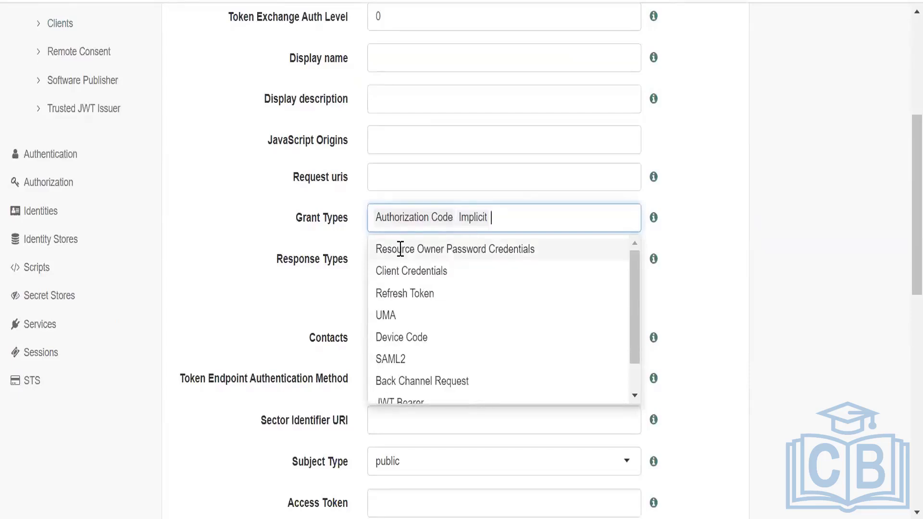
pyautogui.click(700, 232)
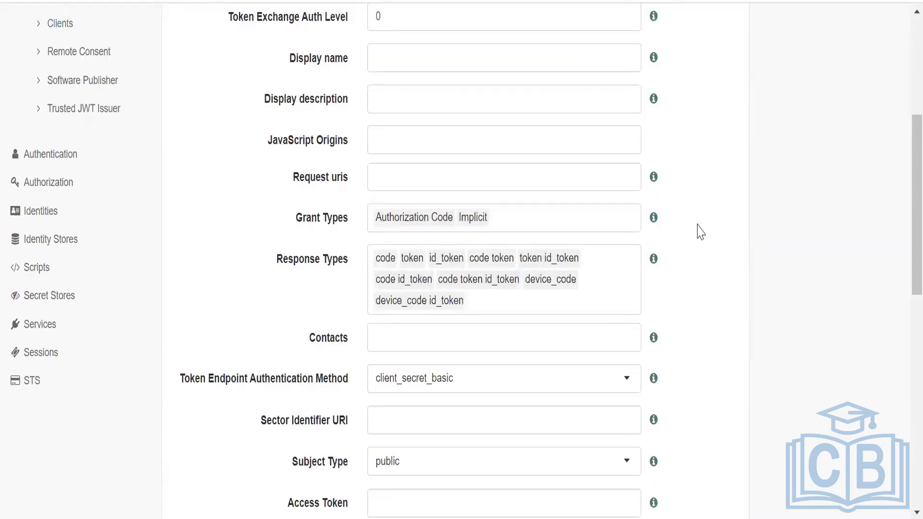
pyautogui.scroll(-12, 700, 232)
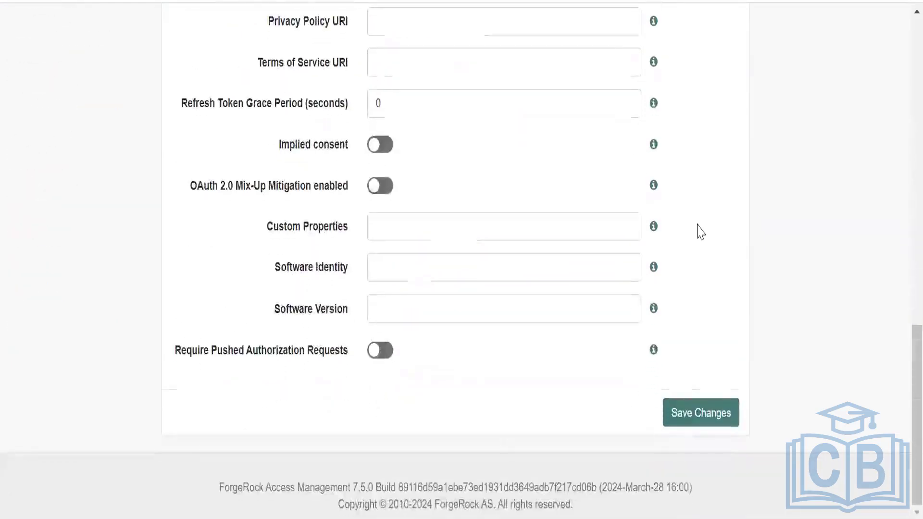
pyautogui.click(690, 412)
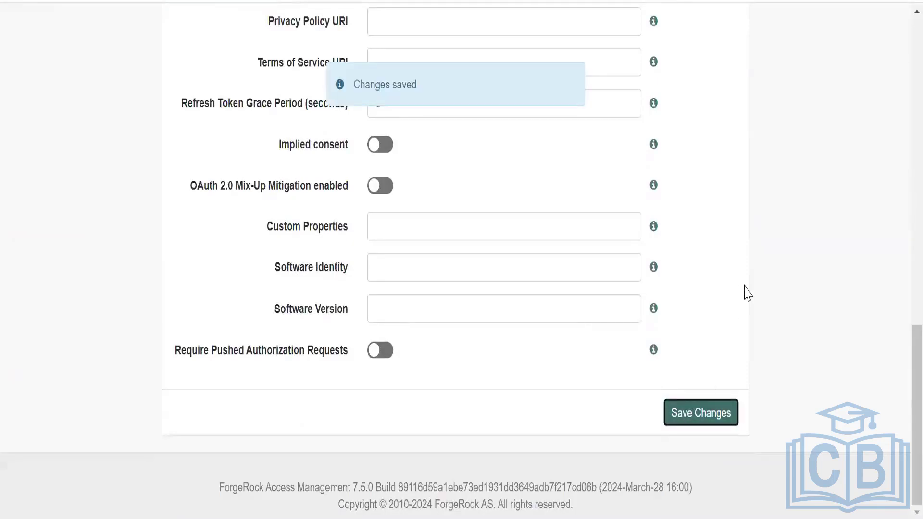
# Review implictClient's grant types and response types, and check the saved authorize URLs in Notepad++.
pyautogui.scroll(5, 747, 293)
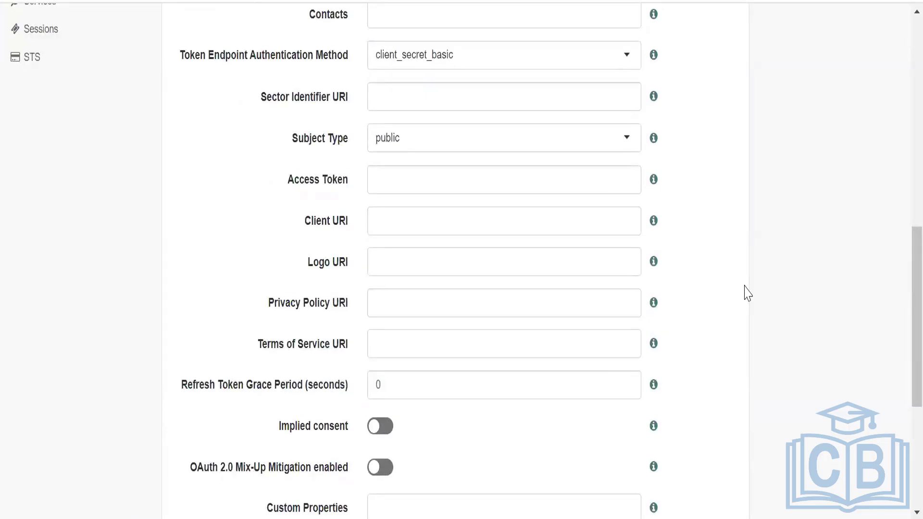
pyautogui.scroll(2, 748, 294)
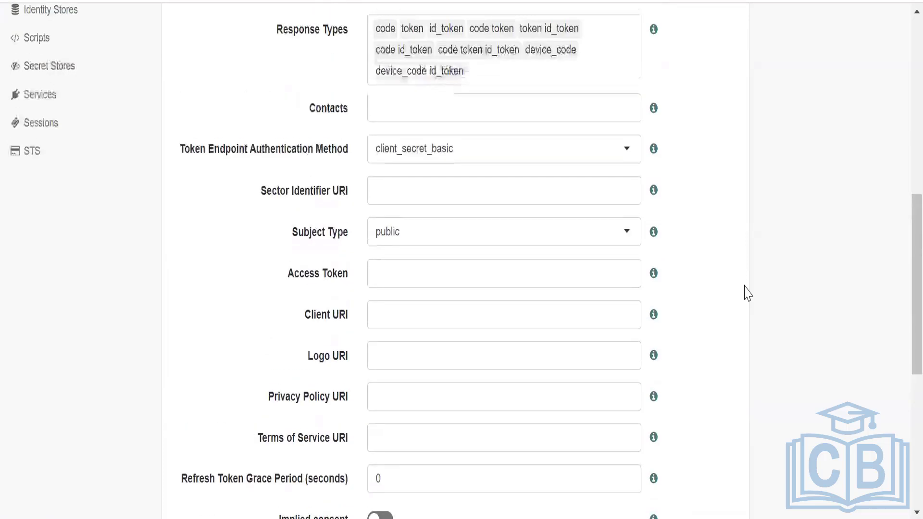
pyautogui.scroll(2, 747, 293)
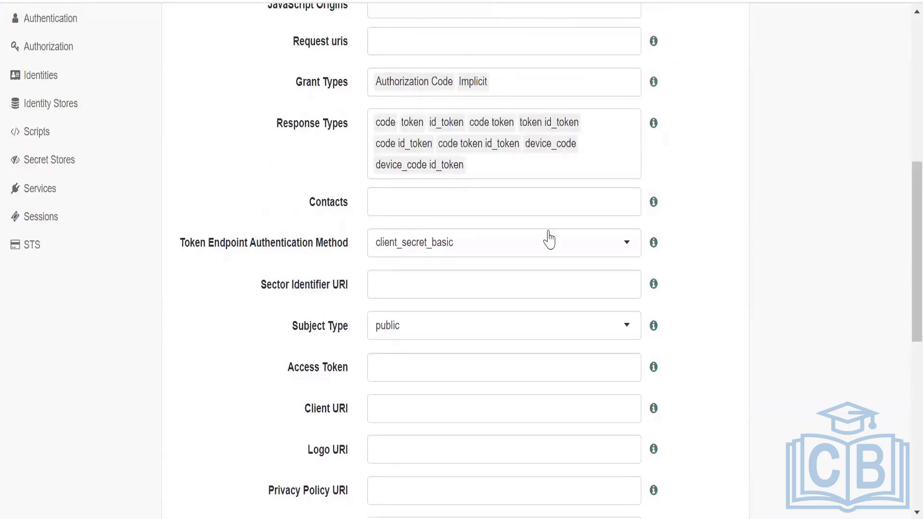
pyautogui.hotkey('alt', 'Tab')
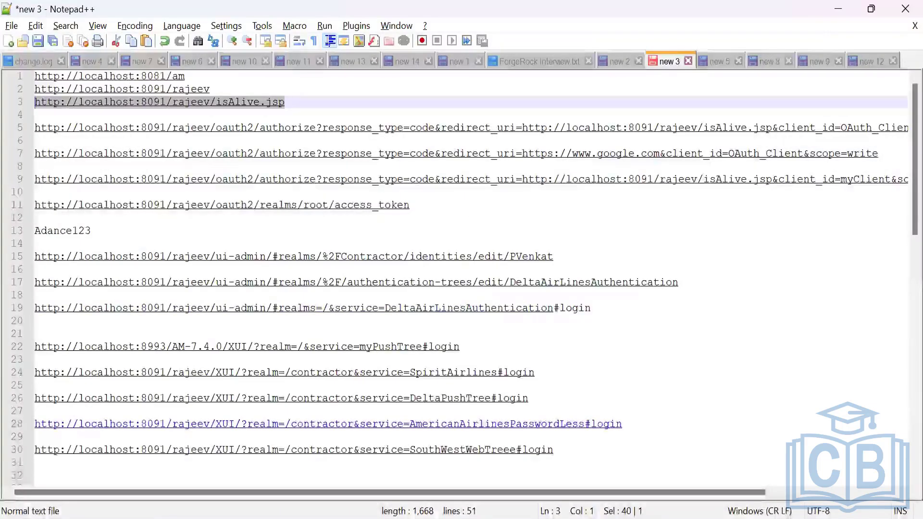
pyautogui.moveTo(543, 517)
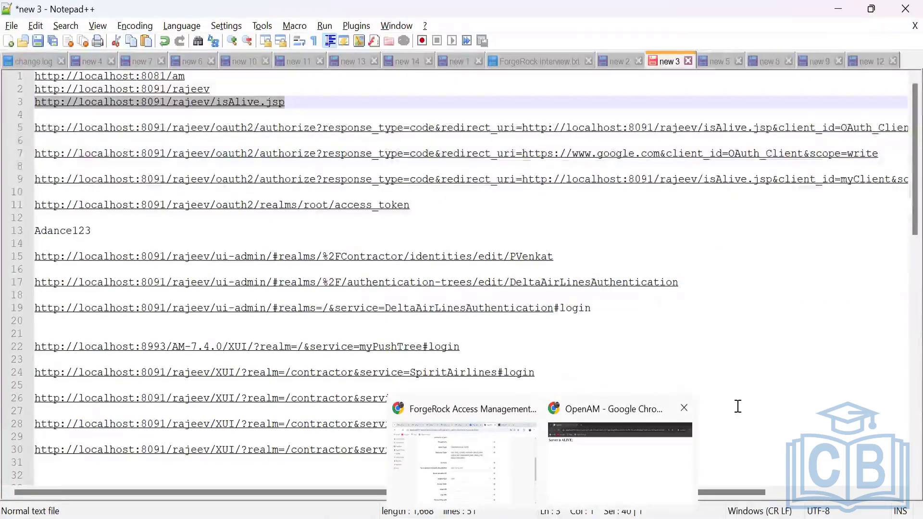
pyautogui.moveTo(736, 493)
pyautogui.mouseDown()
pyautogui.moveTo(807, 491)
pyautogui.moveTo(735, 491)
pyautogui.mouseUp()
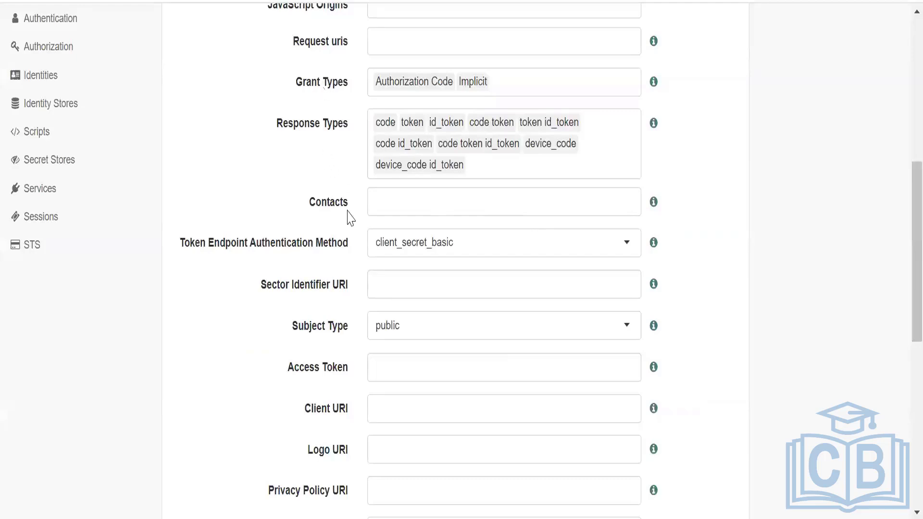
pyautogui.scroll(4, 440, 274)
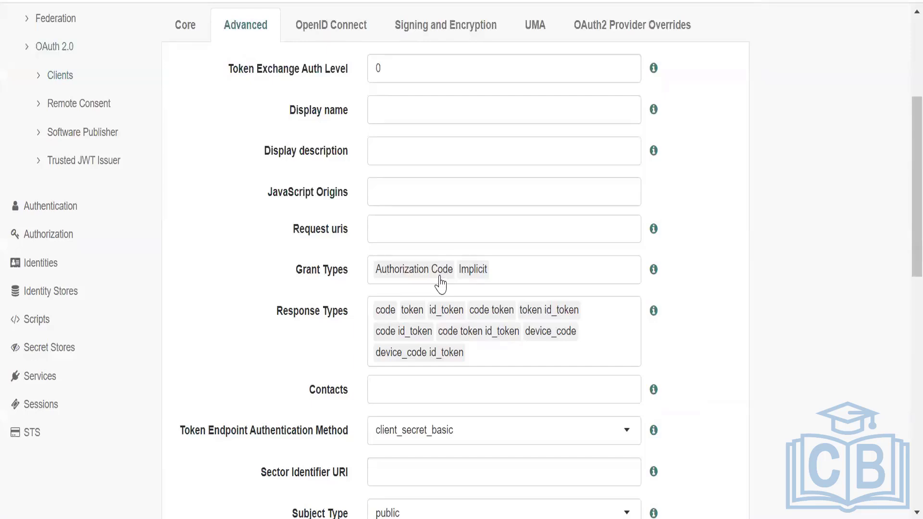
# Switch to Notepad++ and duplicate the myClient authorize URL two lines below the original.
pyautogui.hotkey('alt', 'Tab')
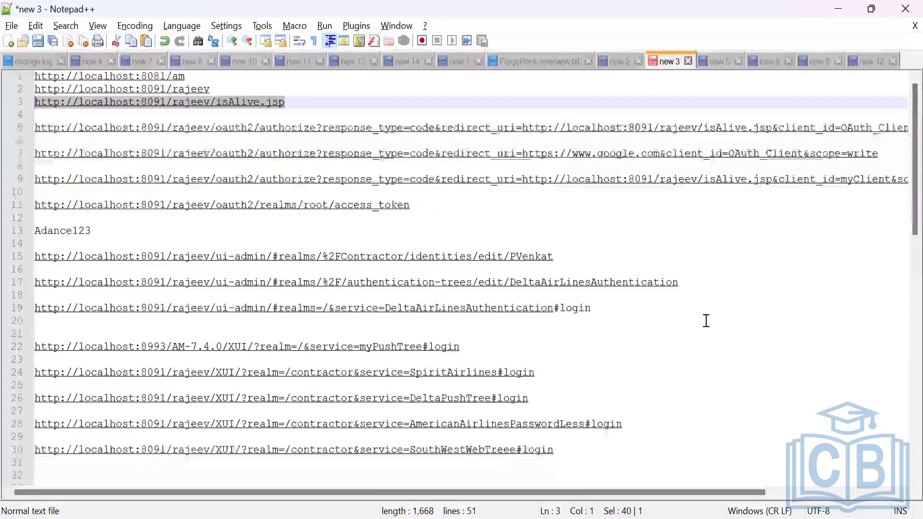
pyautogui.hscroll(4, 817, 269)
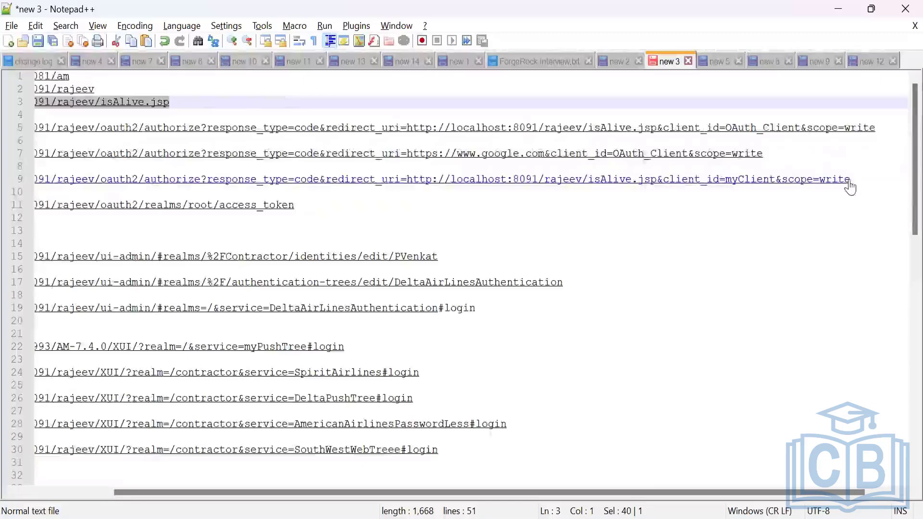
pyautogui.moveTo(850, 179); pyautogui.dragTo(8, 179)
pyautogui.hotkey('ctrl', 'c')
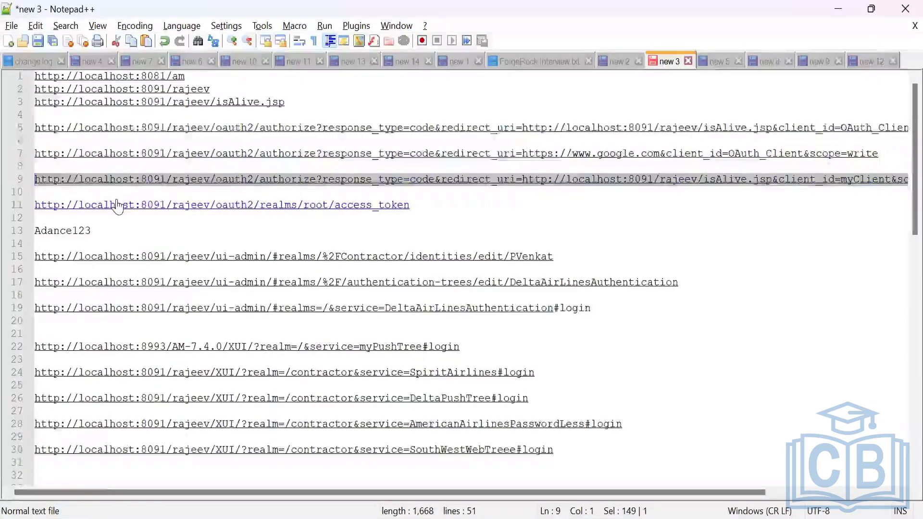
pyautogui.moveTo(708, 492); pyautogui.dragTo(811, 491)
pyautogui.click(853, 179)
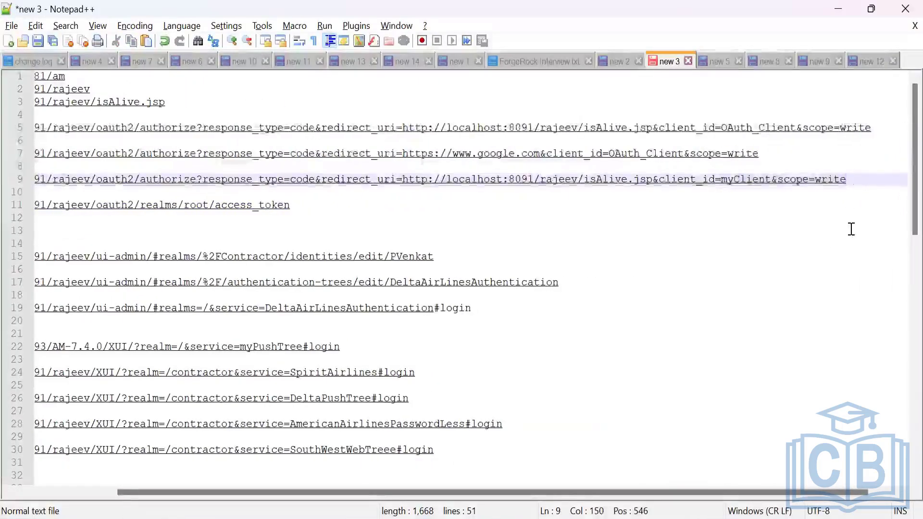
pyautogui.press('Return')
pyautogui.press('Return')
pyautogui.hotkey('ctrl', 'v')
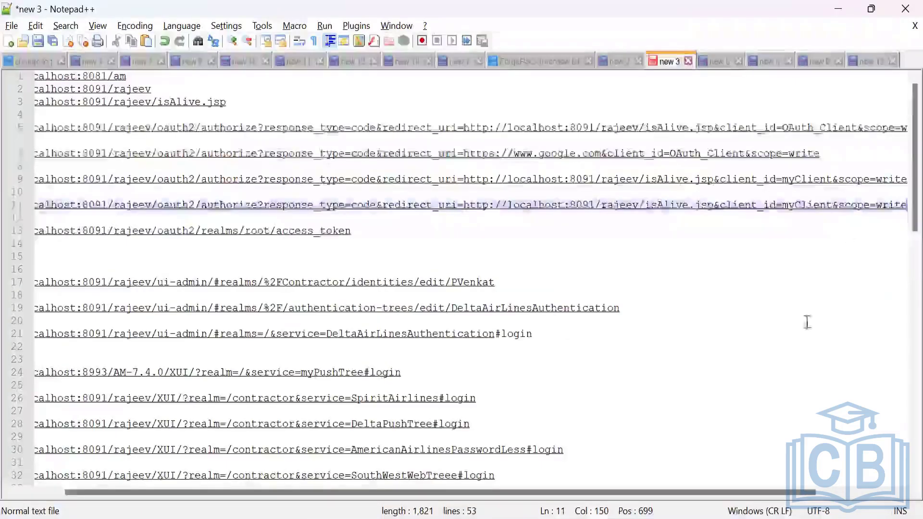
# Copy the client name from ForgeRock AM and replace the duplicated URL's client_id value with implictClient.
pyautogui.moveTo(790, 493); pyautogui.dragTo(871, 493)
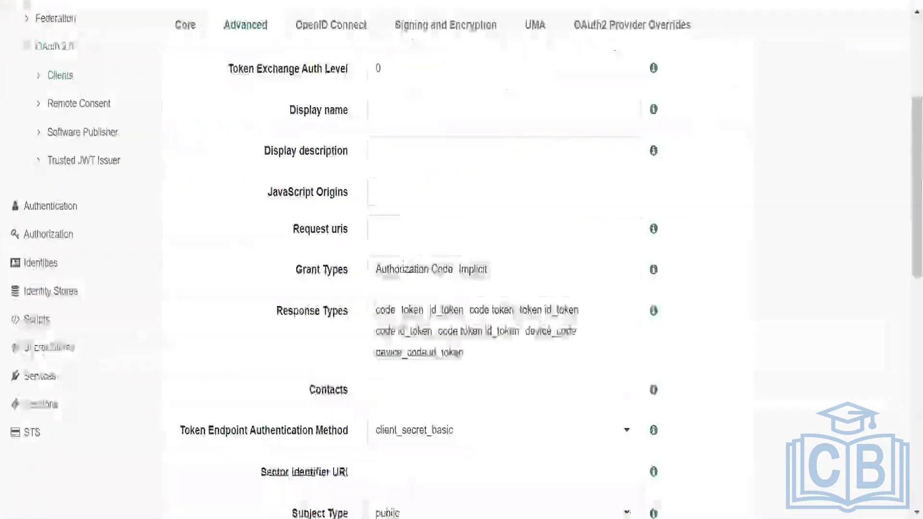
pyautogui.scroll(4, 765, 184)
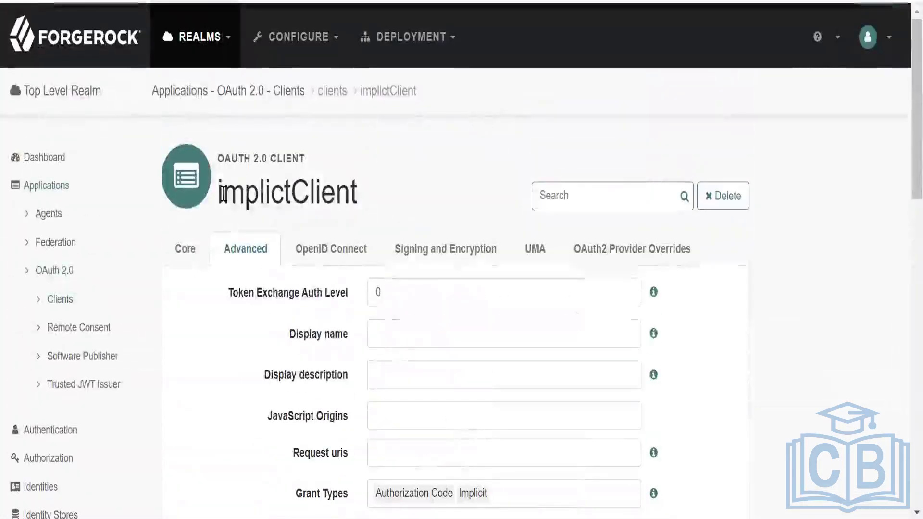
pyautogui.moveTo(221, 194); pyautogui.dragTo(354, 194)
pyautogui.hotkey('ctrl', 'c')
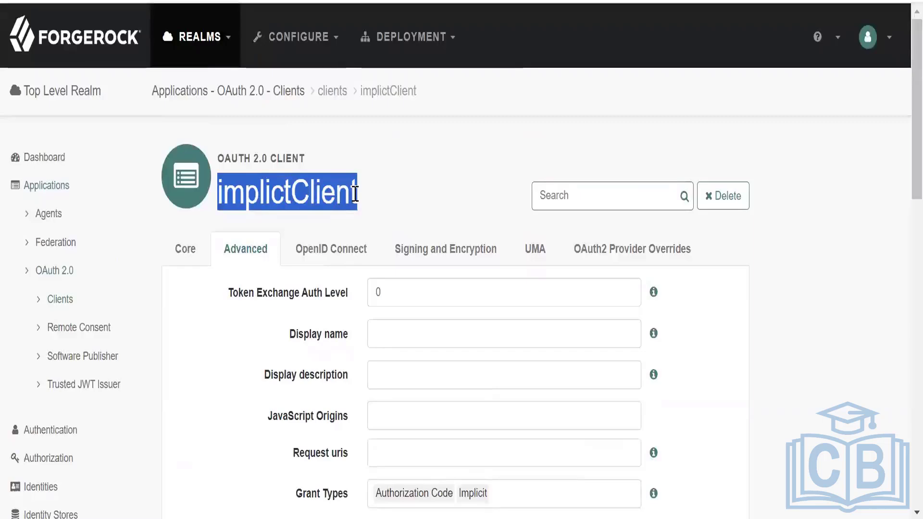
pyautogui.hotkey('alt', 'Tab')
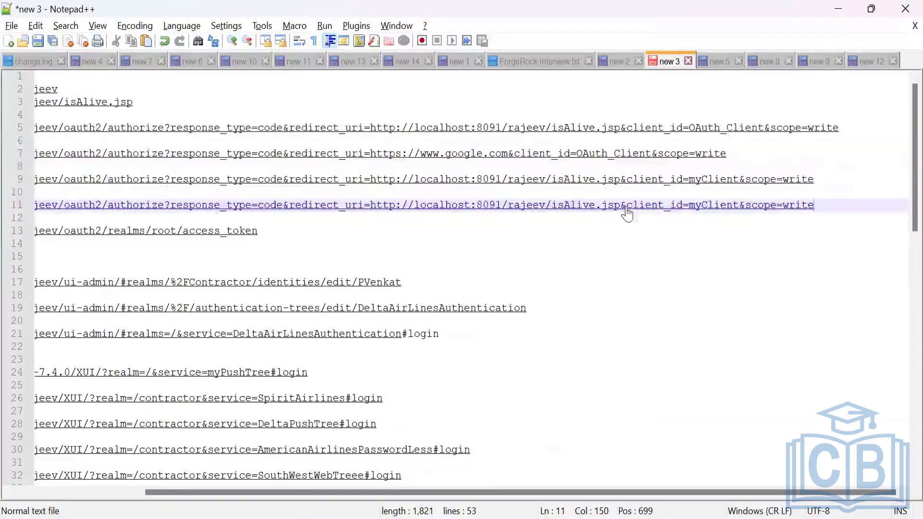
pyautogui.moveTo(690, 211); pyautogui.dragTo(736, 212)
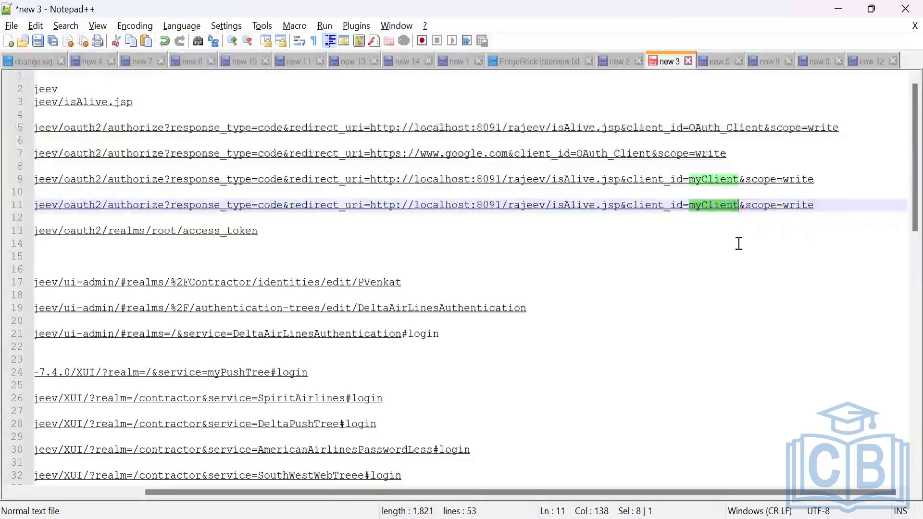
pyautogui.hotkey('ctrl', 'v')
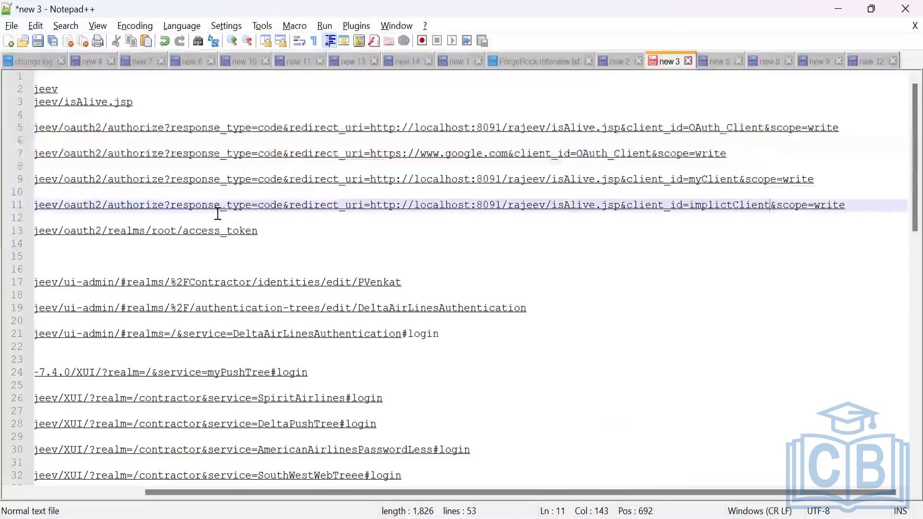
# Change the response_type value in the implictClient authorize URL to token.
pyautogui.click(281, 209)
pyautogui.moveTo(280, 208); pyautogui.dragTo(262, 209)
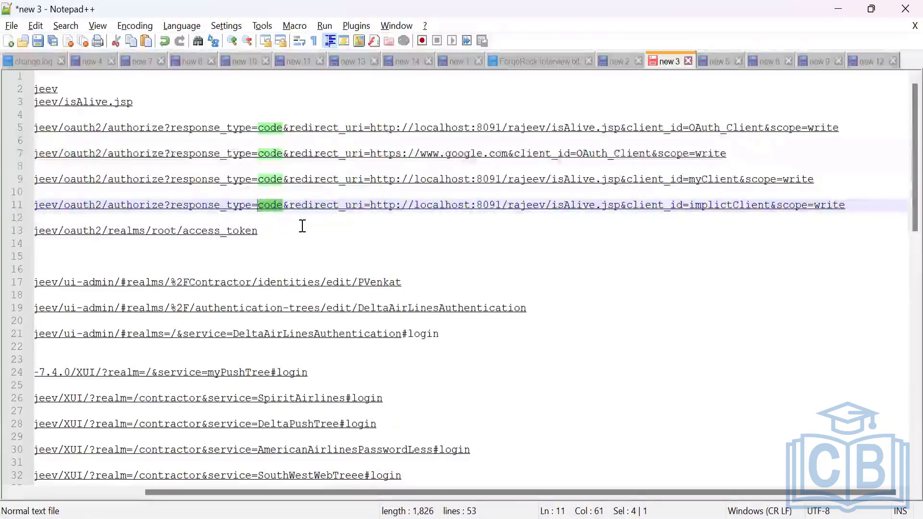
pyautogui.write('token')
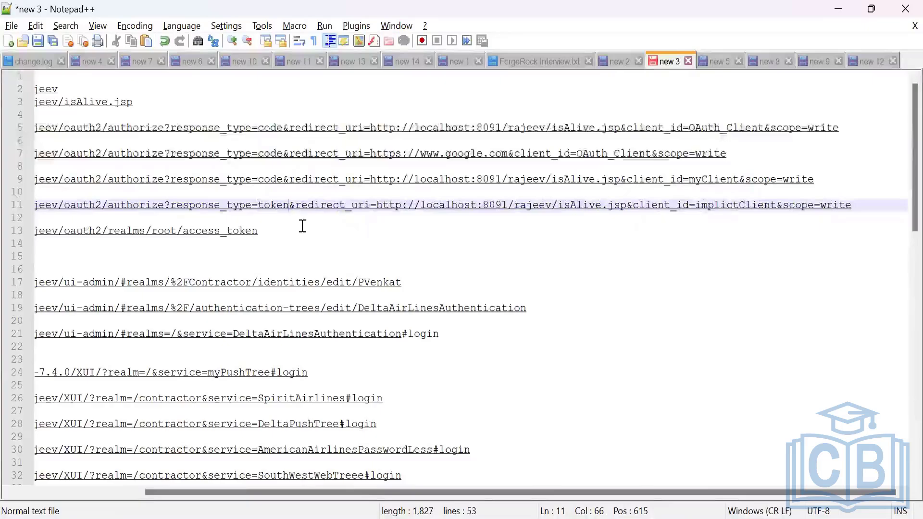
# Copy the complete implictClient authorize URL from the notes and switch to a separate Chrome window for opening it.
pyautogui.moveTo(852, 207); pyautogui.dragTo(823, 208)
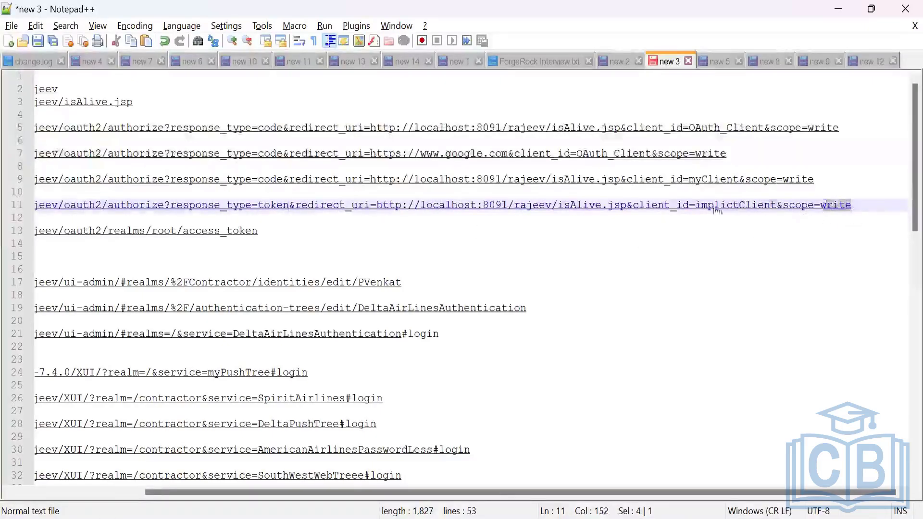
pyautogui.moveTo(718, 210); pyautogui.dragTo(29, 213)
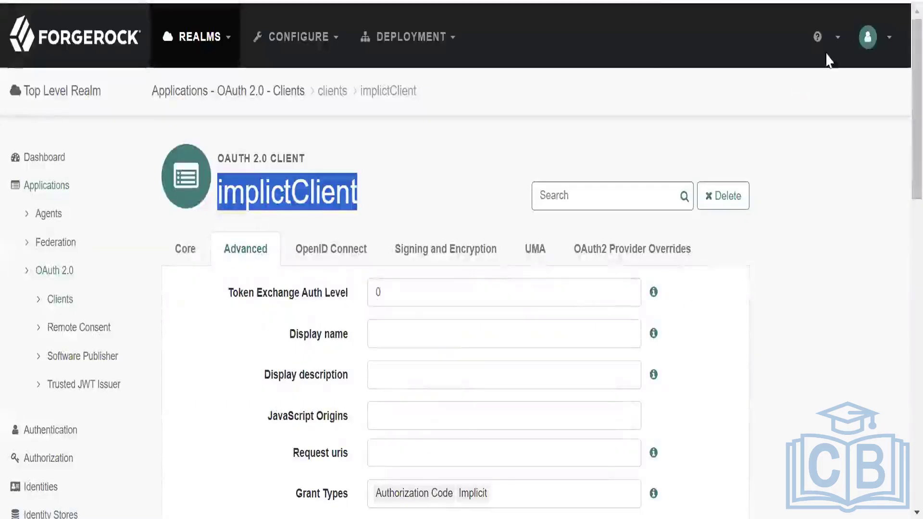
pyautogui.click(914, 1)
pyautogui.click(793, 91)
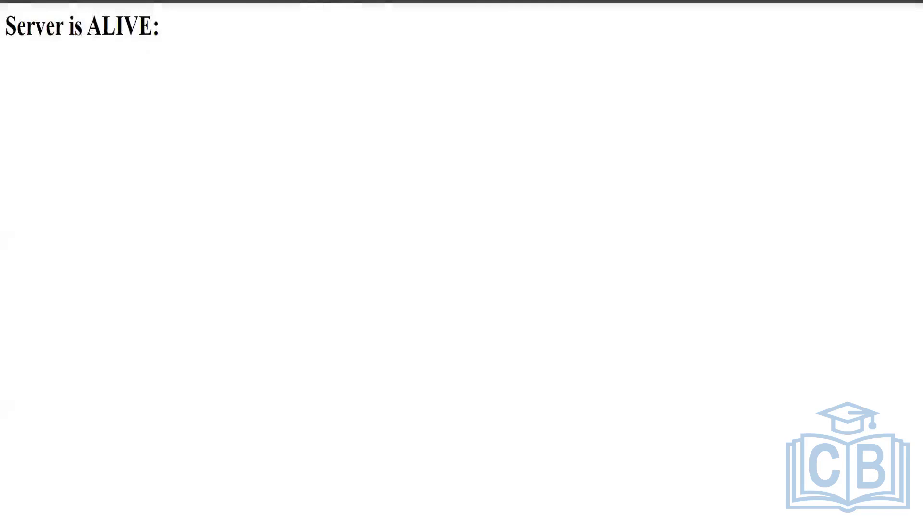
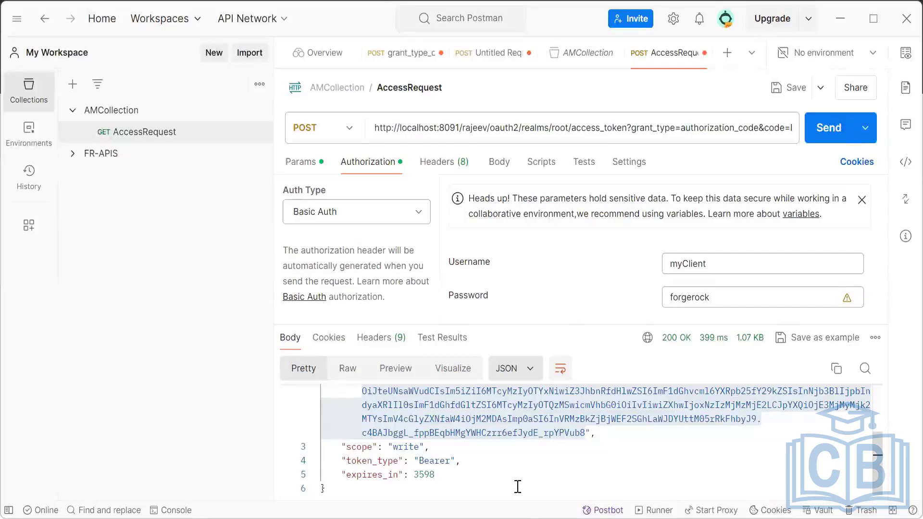
pyautogui.moveTo(510, 518)
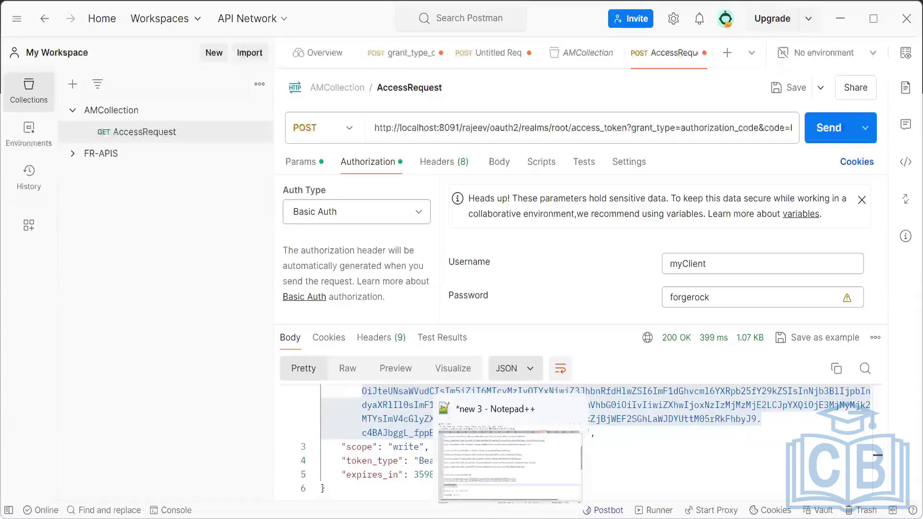
pyautogui.click(511, 518)
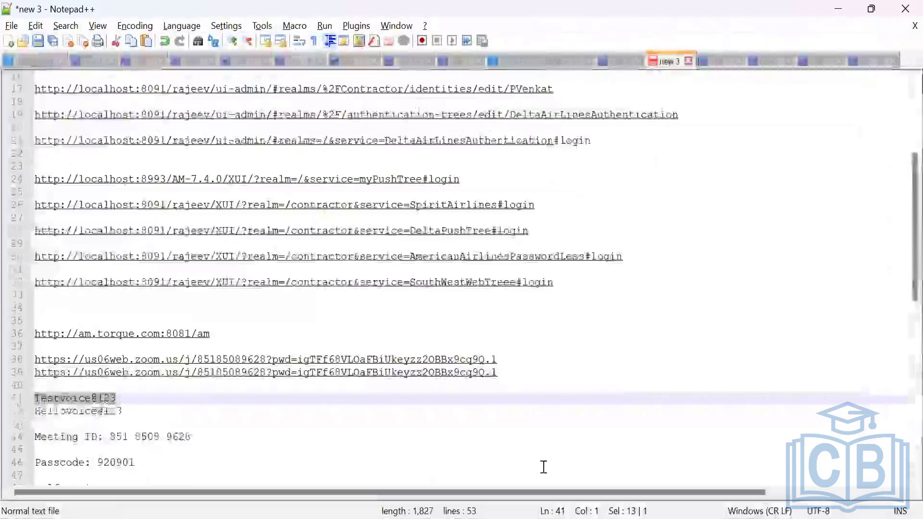
pyautogui.scroll(2, 628, 356)
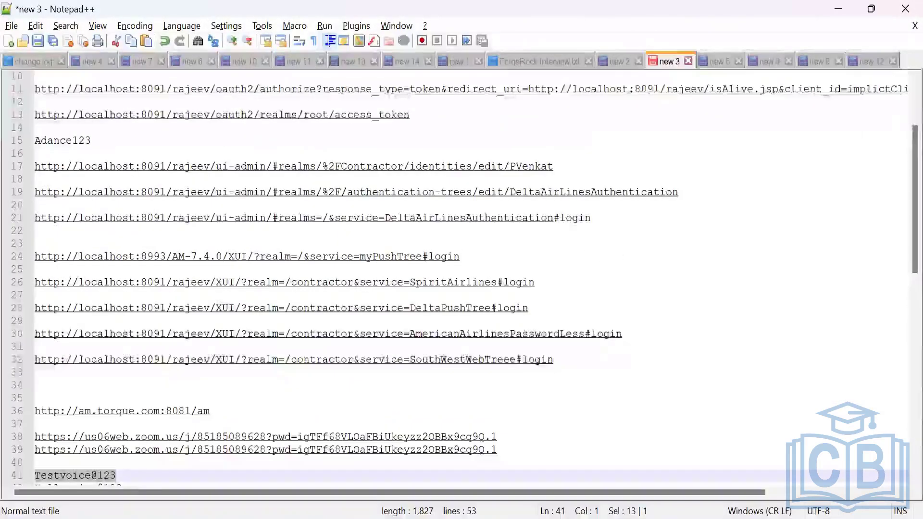
pyautogui.hotkey('alt', 'Tab')
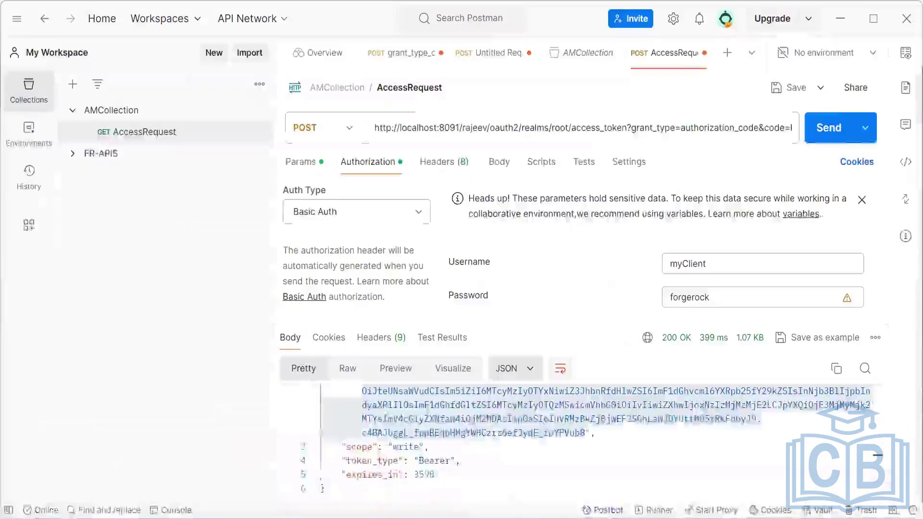
pyautogui.click(608, 434)
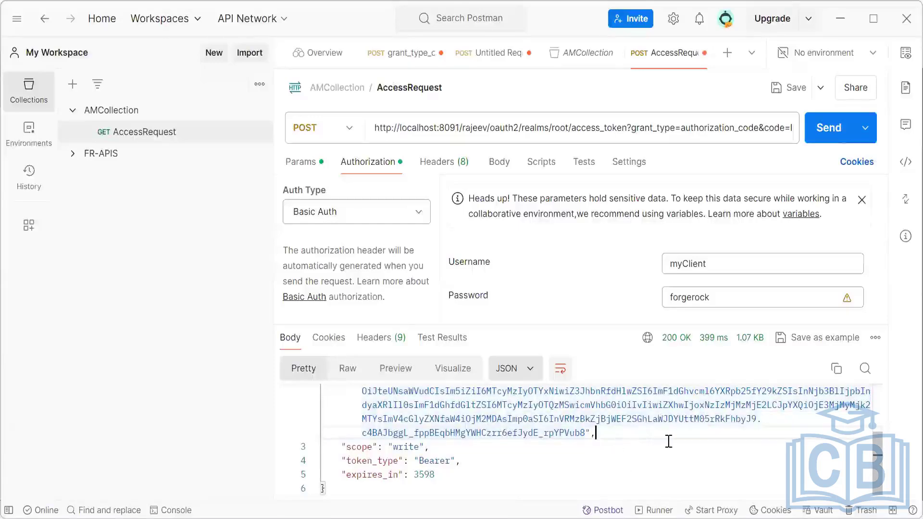
pyautogui.scroll(3, 635, 398)
pyautogui.scroll(-3, 630, 402)
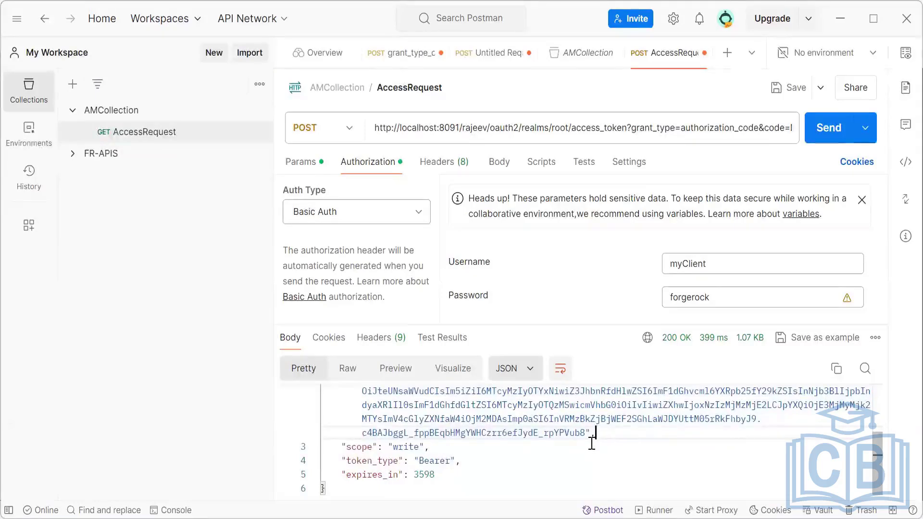
# Copy the openam.example.com authorize URL from Edge and paste it into the Notepad++ notes two lines below the access_token URL.
pyautogui.click(475, 514)
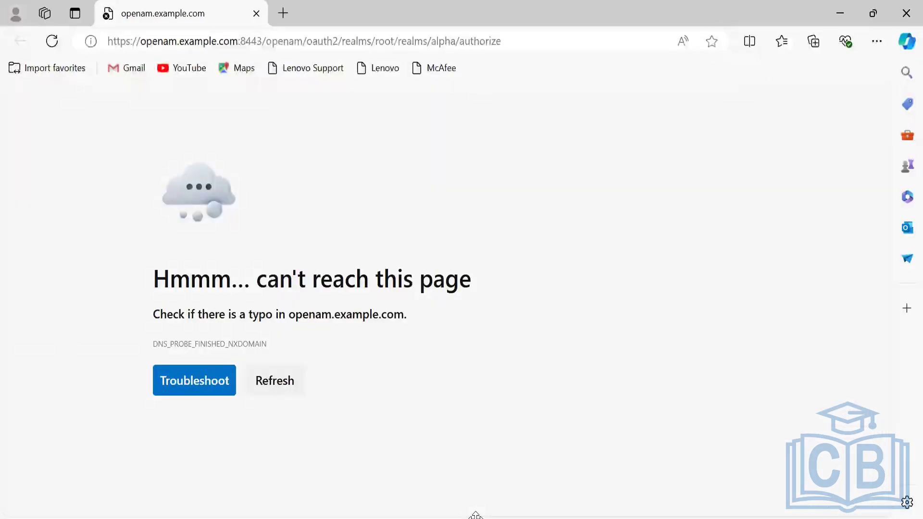
pyautogui.click(515, 43)
pyautogui.hotkey('ctrl', 'c')
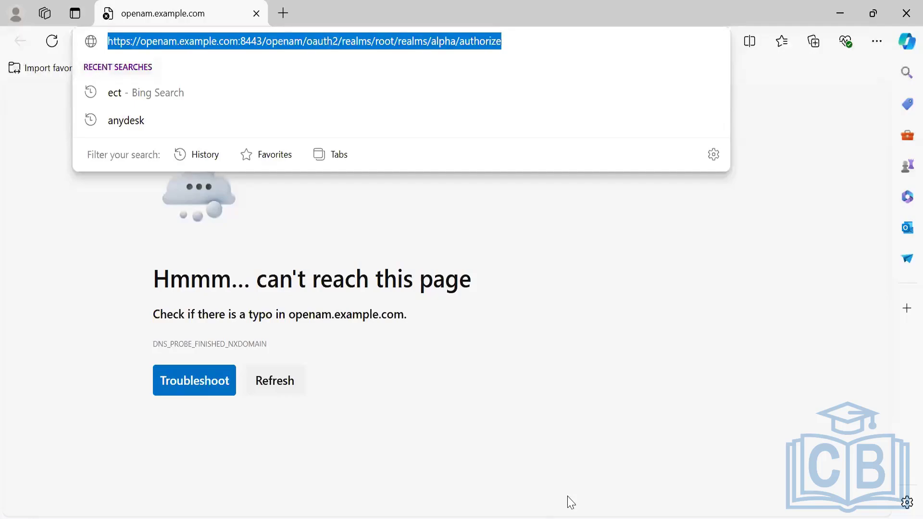
pyautogui.hotkey('alt', 'Tab')
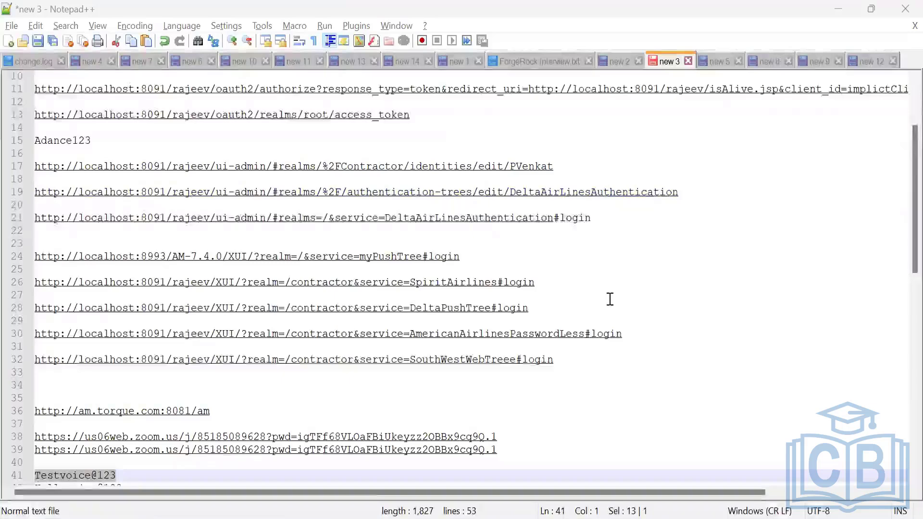
pyautogui.scroll(2, 611, 296)
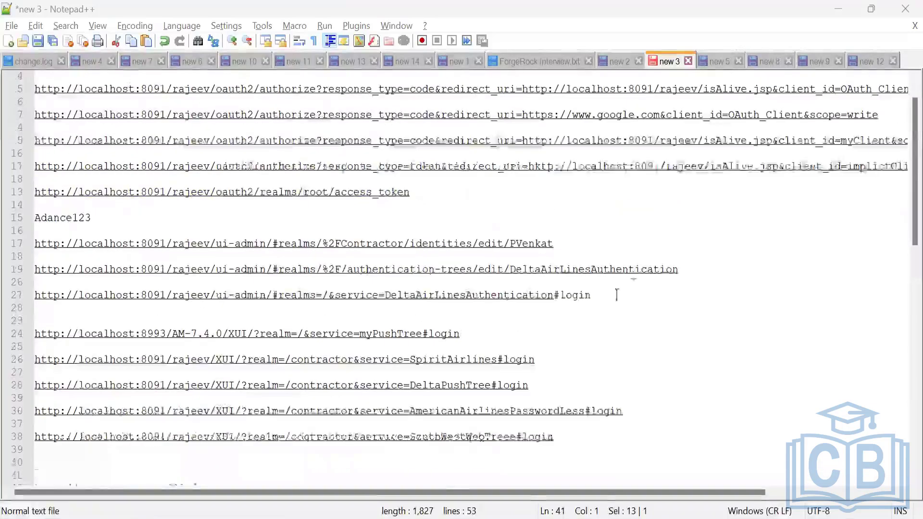
pyautogui.click(429, 195)
pyautogui.press('Return')
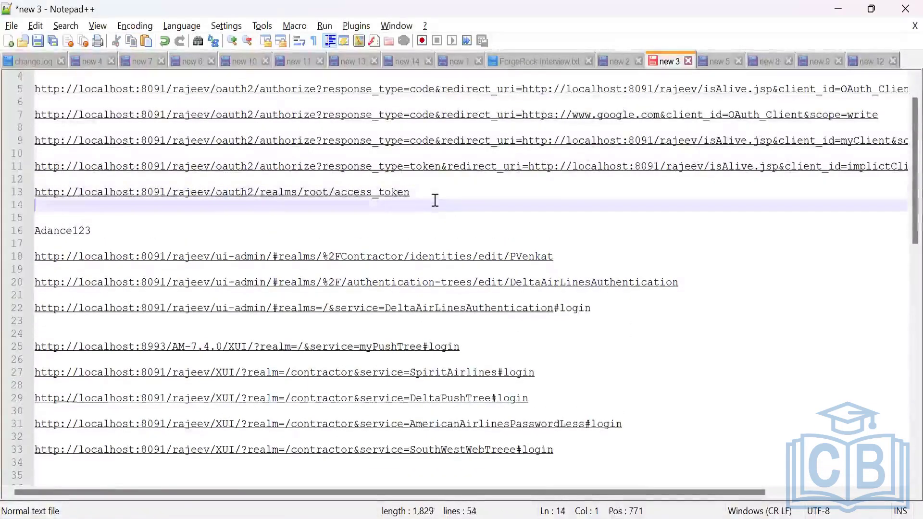
pyautogui.press('Return')
pyautogui.hotkey('ctrl', 'v')
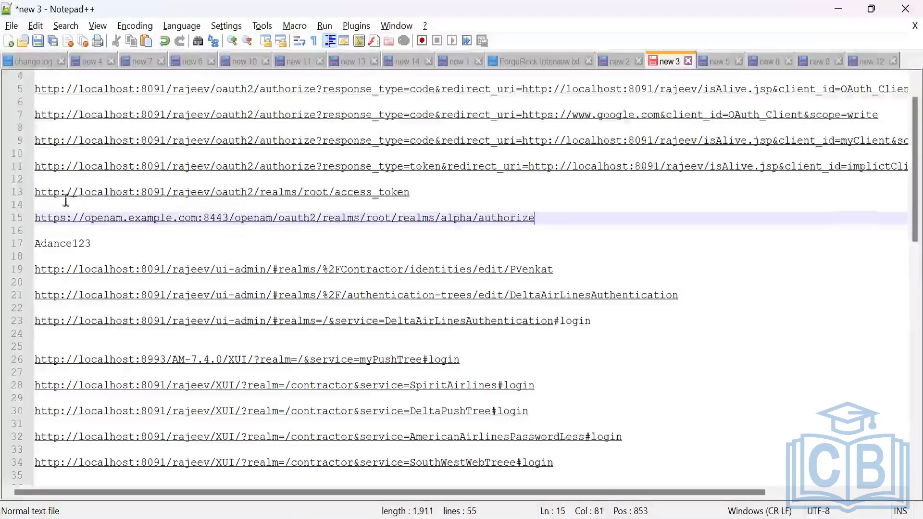
pyautogui.moveTo(35, 194); pyautogui.dragTo(210, 195)
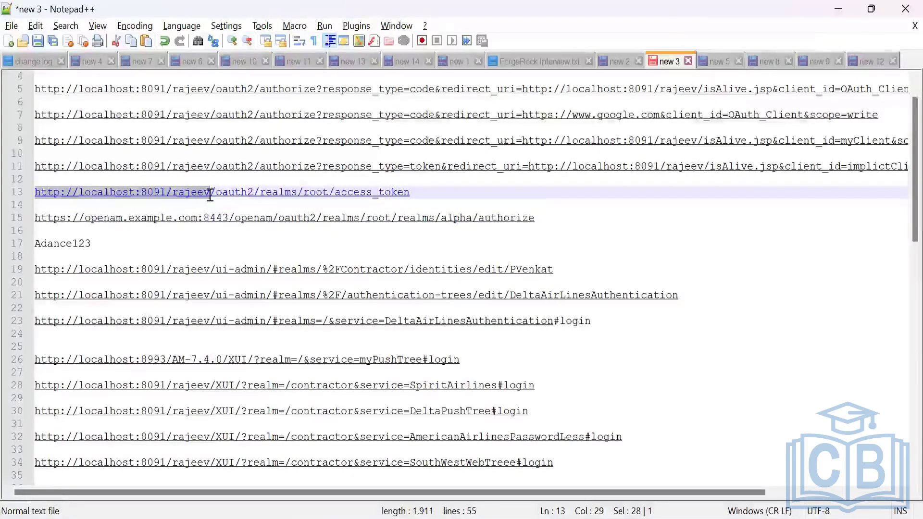
pyautogui.moveTo(210, 196); pyautogui.dragTo(214, 193)
pyautogui.hotkey('ctrl', 'c')
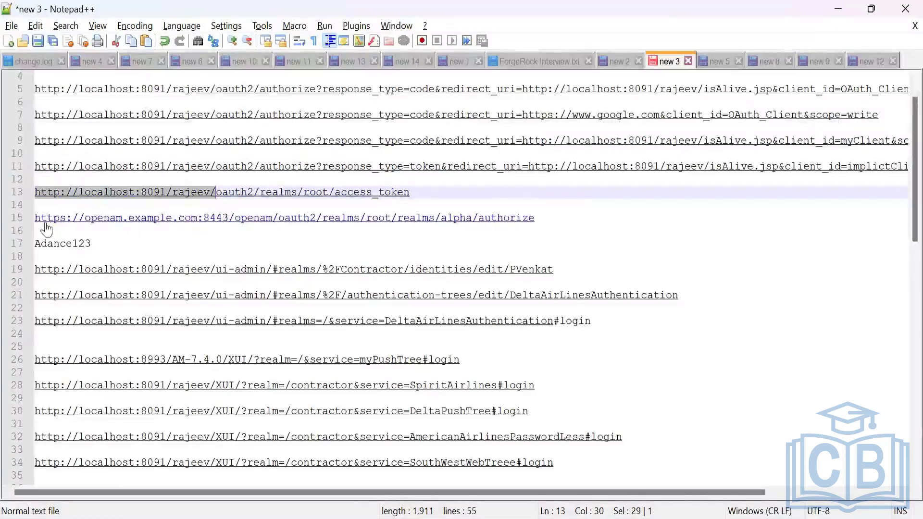
pyautogui.moveTo(34, 220); pyautogui.dragTo(281, 229)
pyautogui.hotkey('ctrl', 'v')
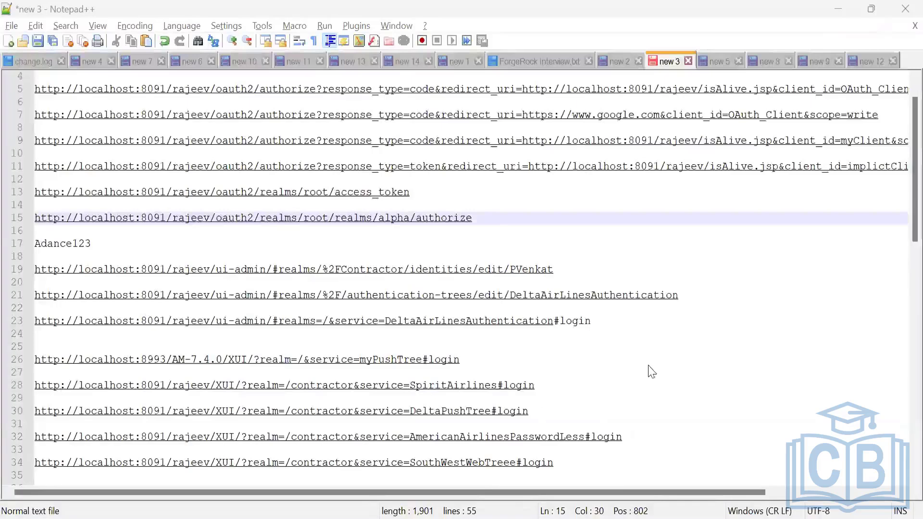
# Switch to ForgeRock AM and examine the grant types, response types and other advanced settings of implictClient.
pyautogui.hotkey('alt', 'Tab')
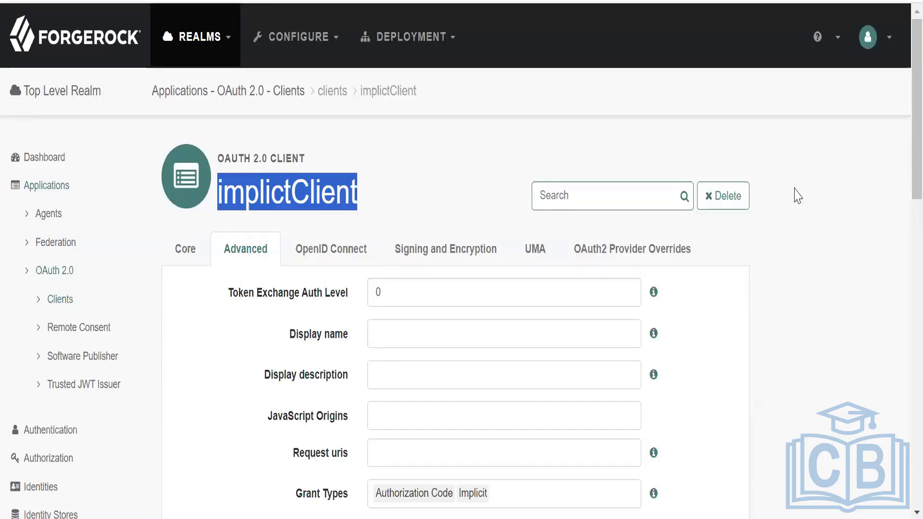
pyautogui.scroll(-10, 798, 193)
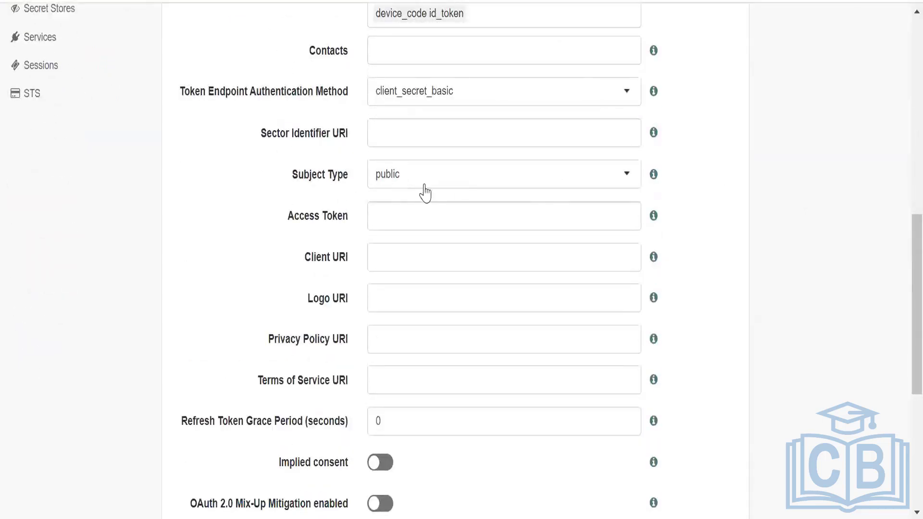
pyautogui.scroll(-2, 726, 217)
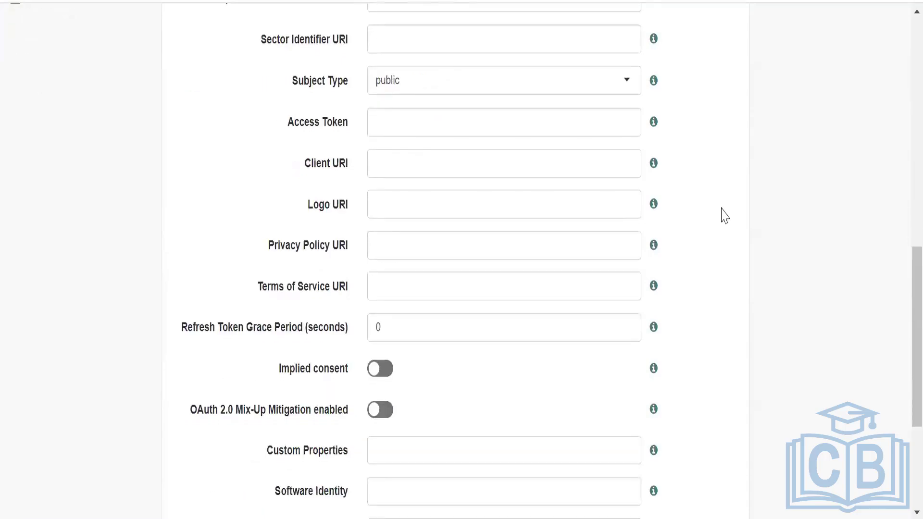
pyautogui.scroll(-2, 725, 216)
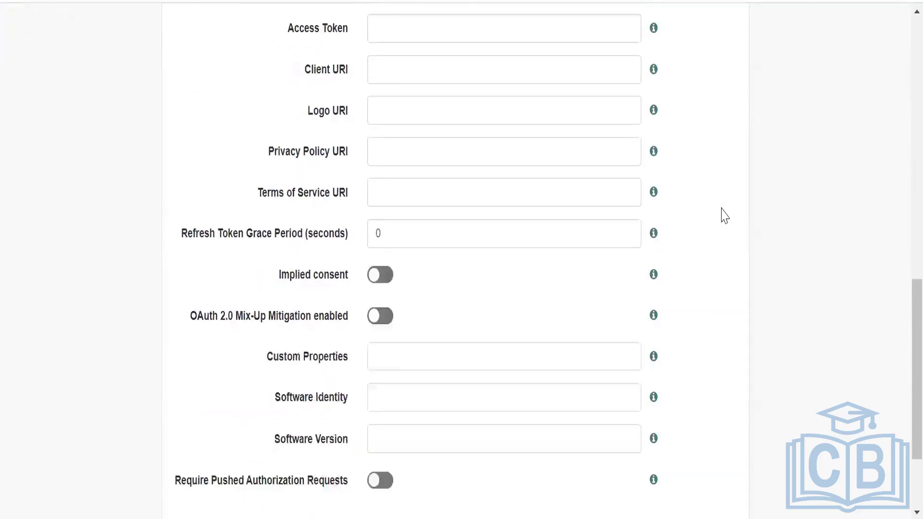
pyautogui.scroll(4, 725, 216)
pyautogui.scroll(2, 725, 216)
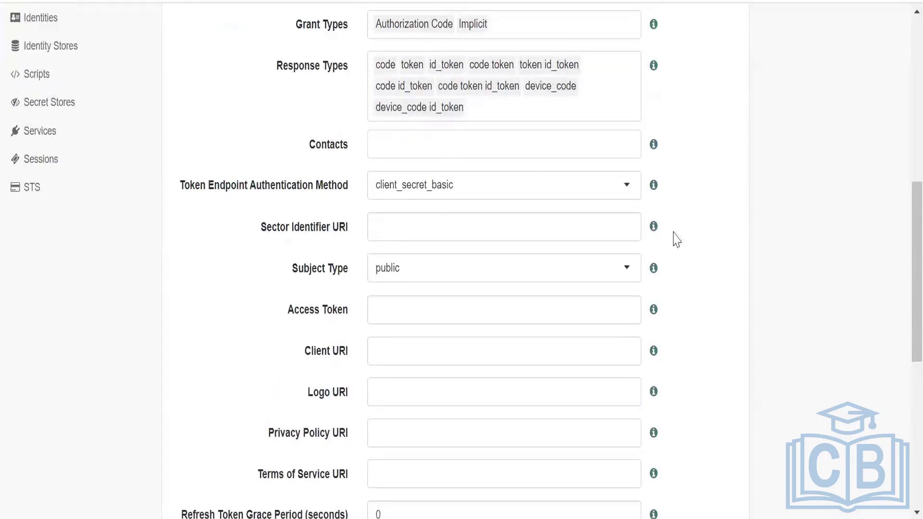
pyautogui.scroll(2, 685, 245)
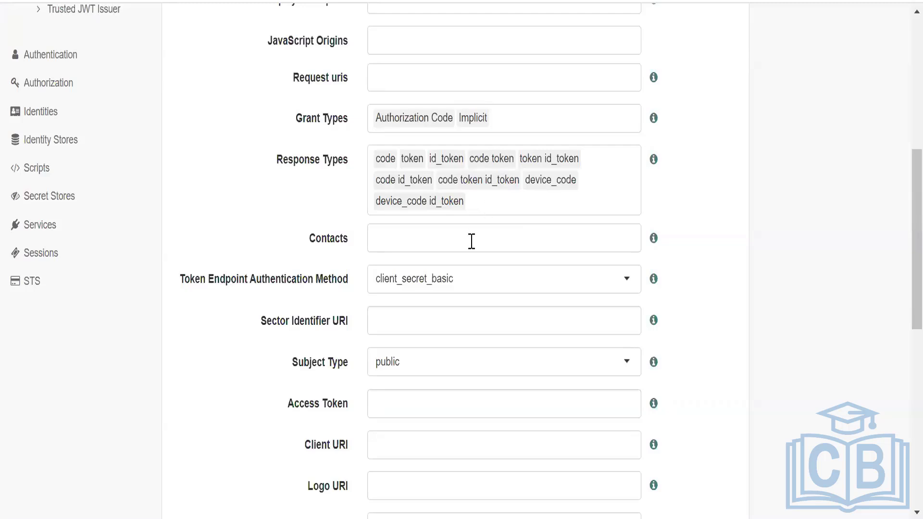
# Return to the Notepad++ notes and duplicate the myClient authorize URL on a new line directly below the implictClient URL.
pyautogui.moveTo(510, 518)
pyautogui.hotkey('alt', 'Tab')
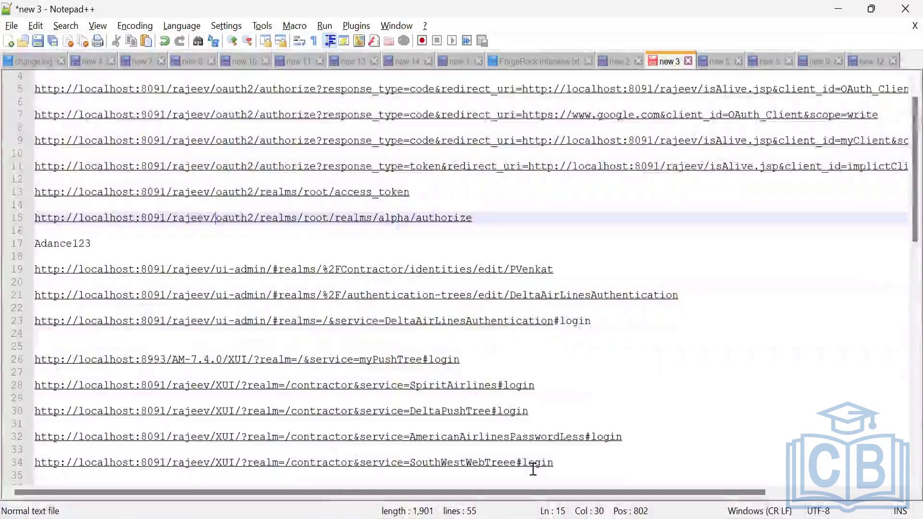
pyautogui.press('End')
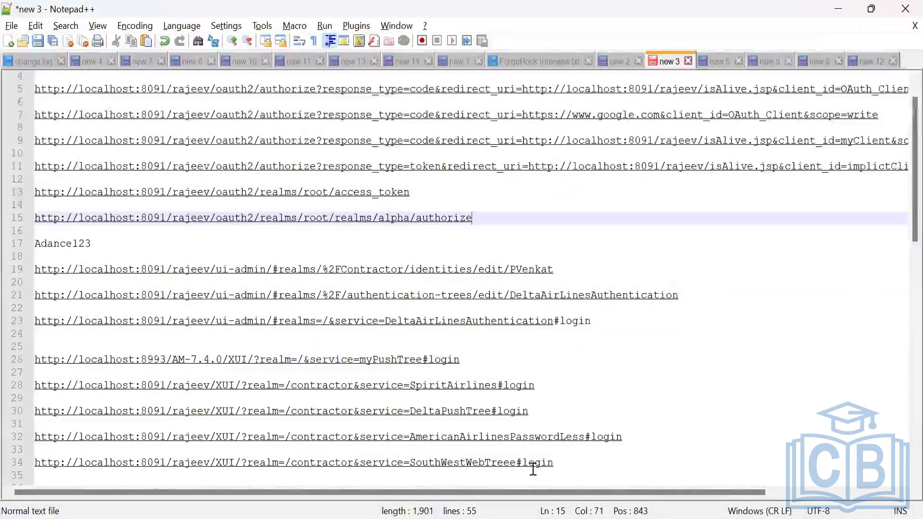
pyautogui.scroll(1, 718, 249)
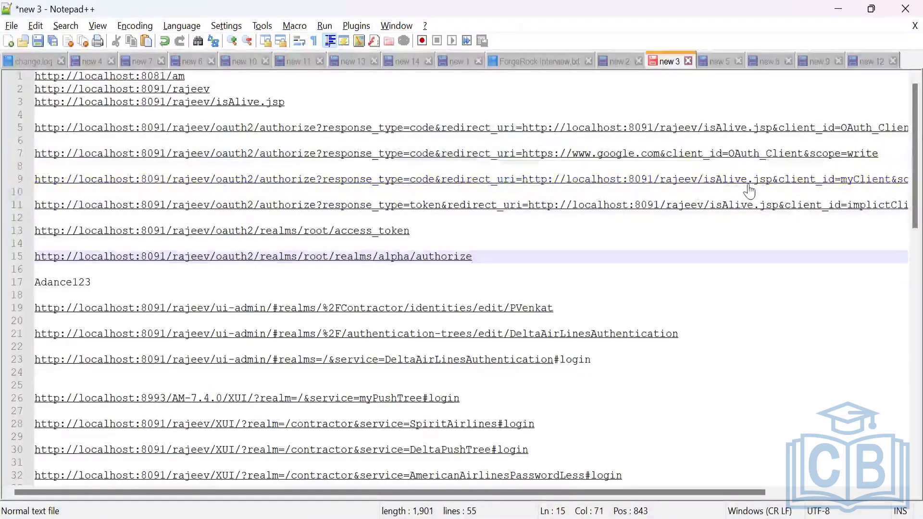
pyautogui.hscroll(5, 748, 192)
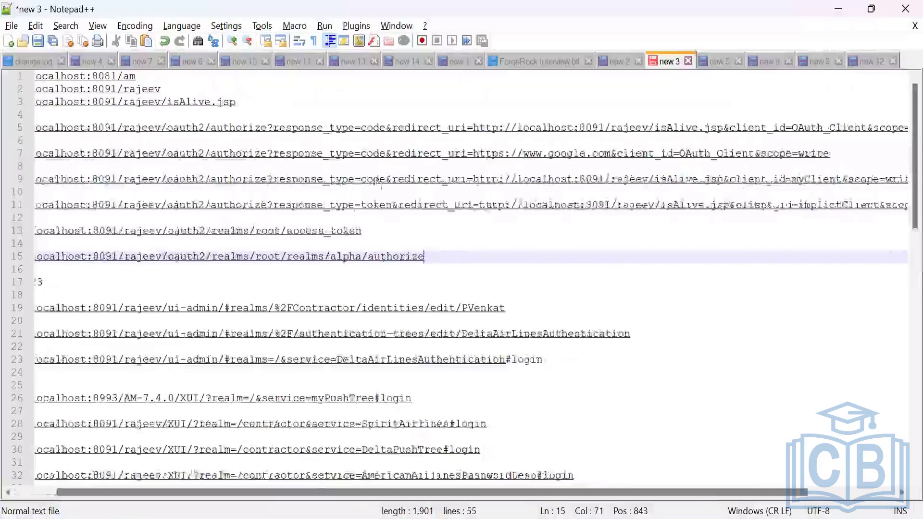
pyautogui.moveTo(861, 181); pyautogui.dragTo(211, 189)
pyautogui.hotkey('shift', 'Home')
pyautogui.hotkey('ctrl', 'c')
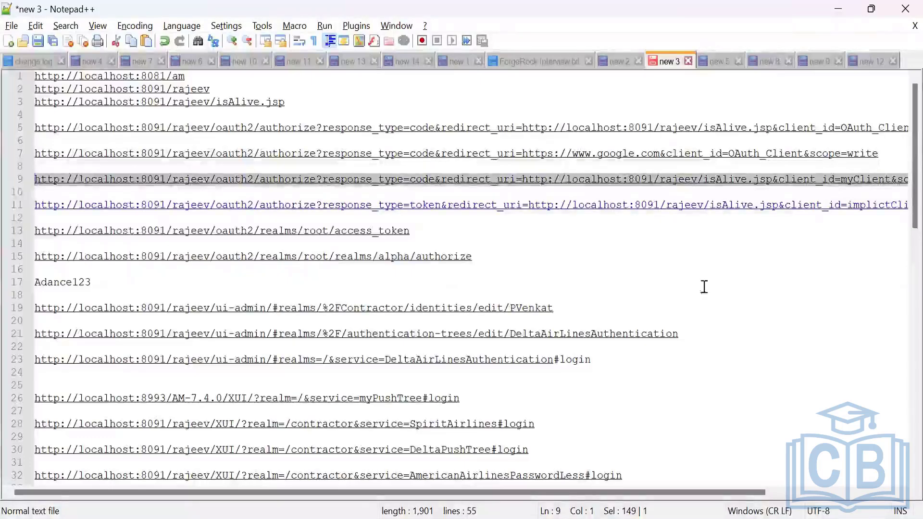
pyautogui.moveTo(760, 492); pyautogui.dragTo(817, 491)
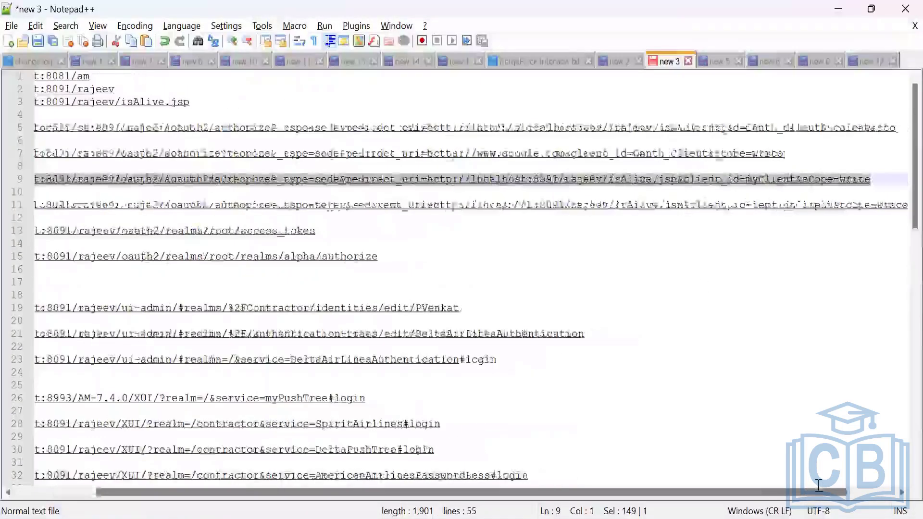
pyautogui.click(903, 206)
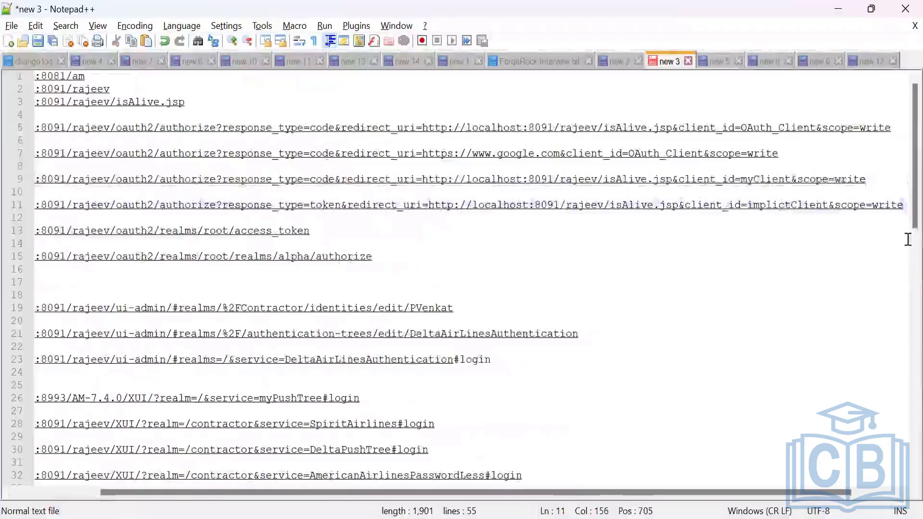
pyautogui.press('Return')
pyautogui.hotkey('ctrl', 'v')
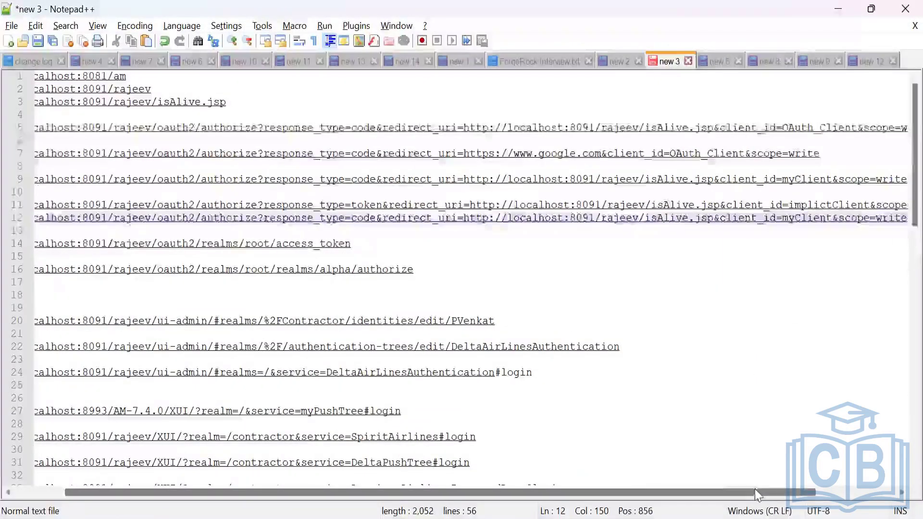
# Change the duplicated myClient authorize URL's response type to code%20token by adding %20token before the redirect_uri parameter.
pyautogui.moveTo(688, 497); pyautogui.dragTo(665, 474)
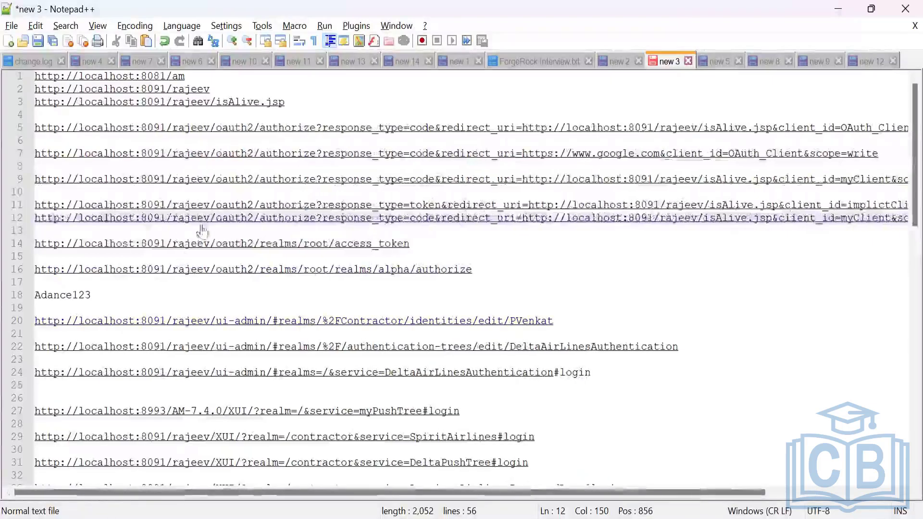
pyautogui.click(441, 229)
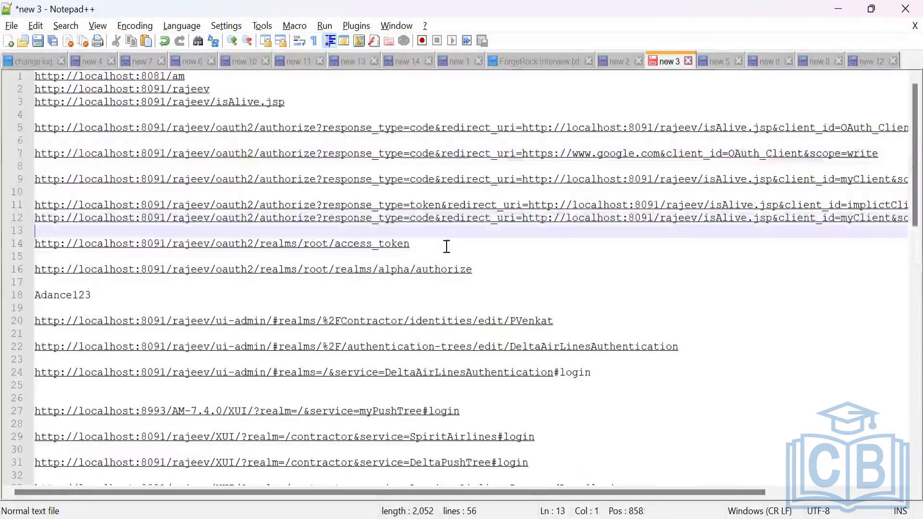
pyautogui.click(439, 221)
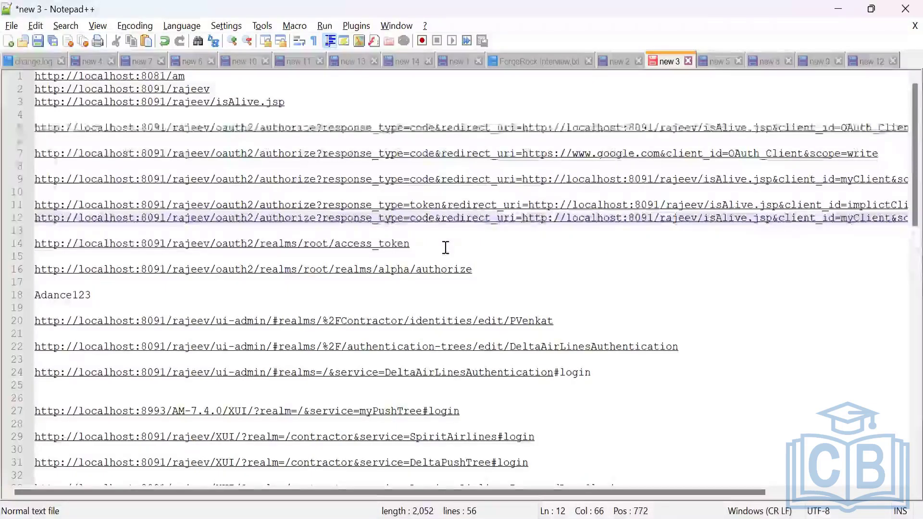
pyautogui.press('Left')
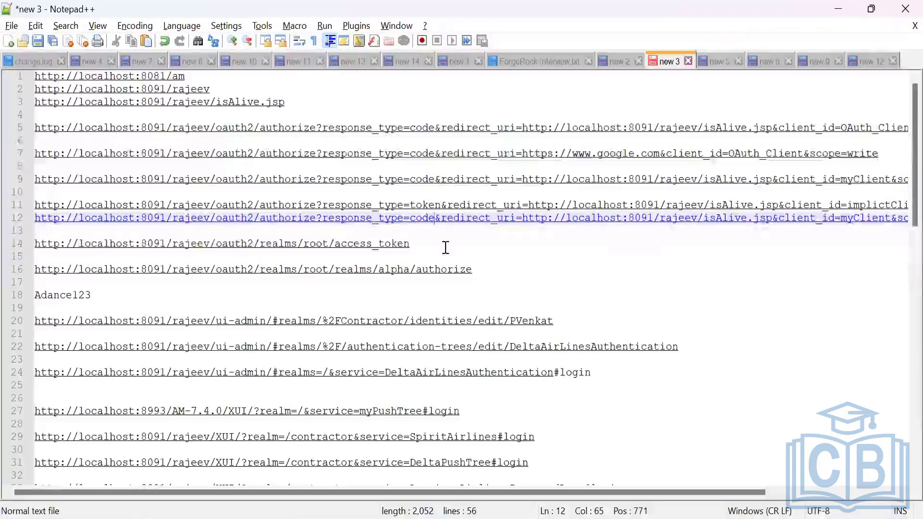
pyautogui.write('#')
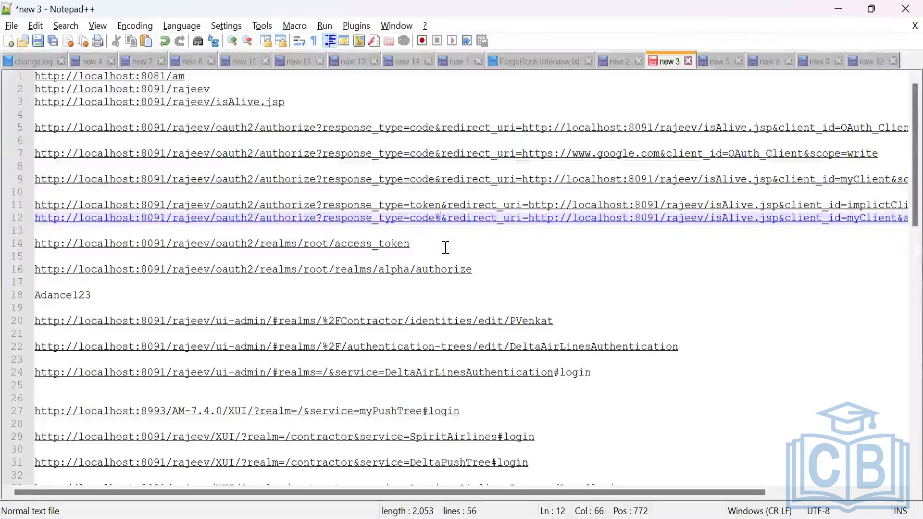
pyautogui.write('20')
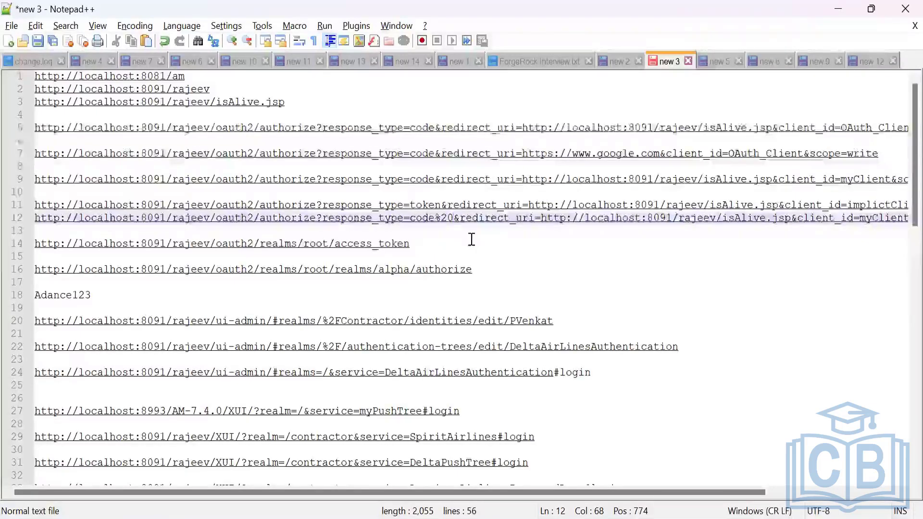
pyautogui.write('token')
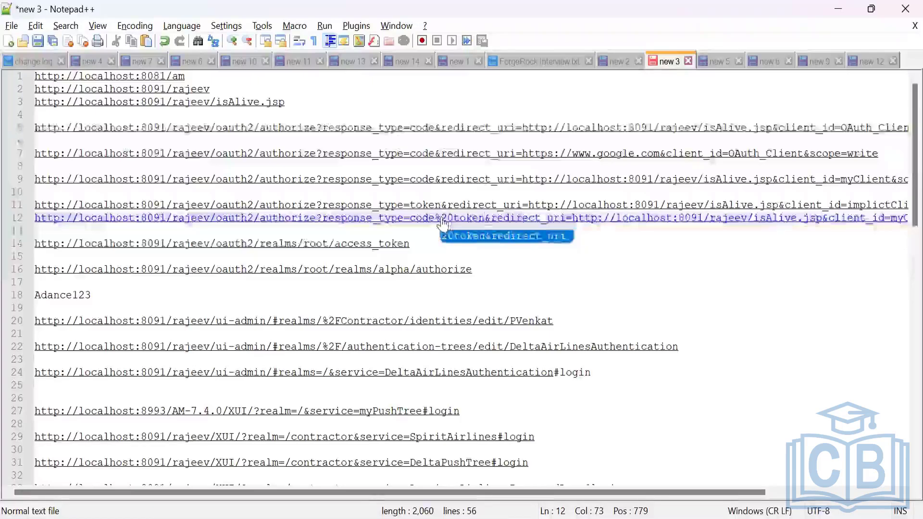
pyautogui.moveTo(441, 218); pyautogui.dragTo(486, 225)
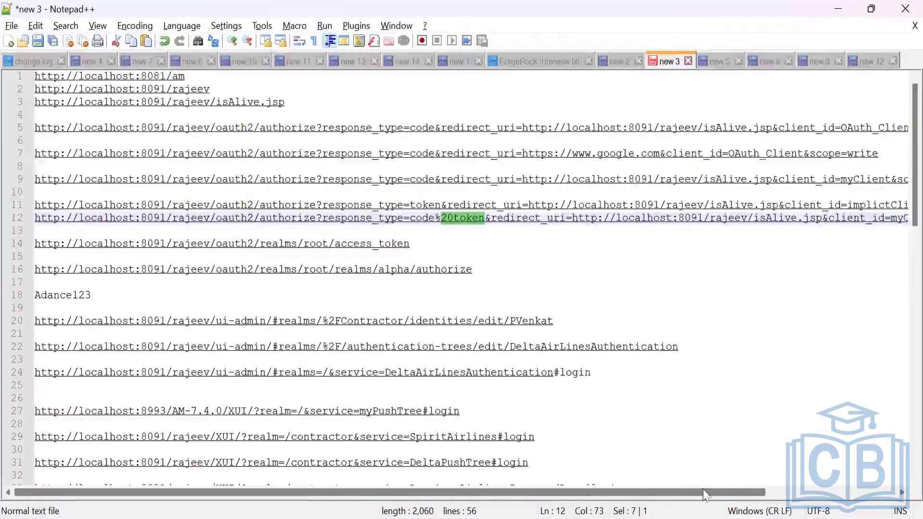
# Copy the entire myClient authorize URL with response_type=code%20token, switch to a Chrome Incognito window and load it there.
pyautogui.moveTo(705, 497); pyautogui.dragTo(819, 493)
pyautogui.click(870, 218)
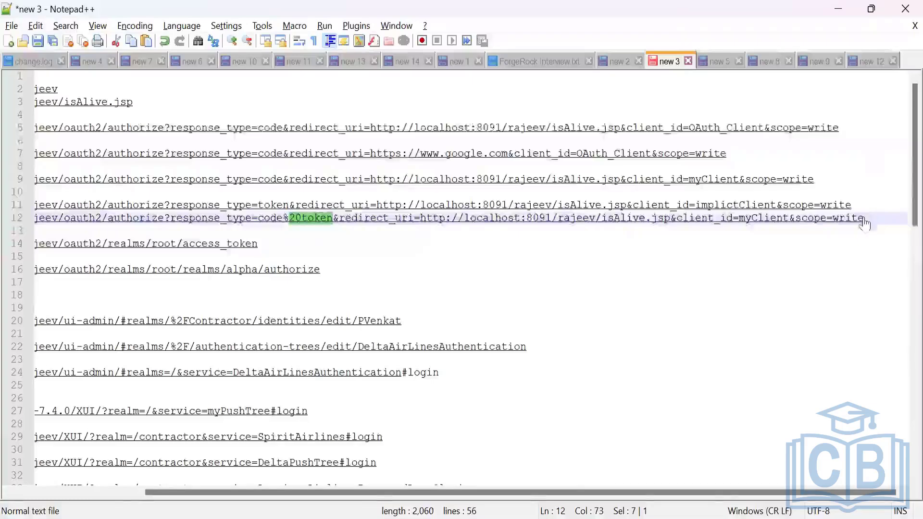
pyautogui.moveTo(865, 218); pyautogui.dragTo(21, 220)
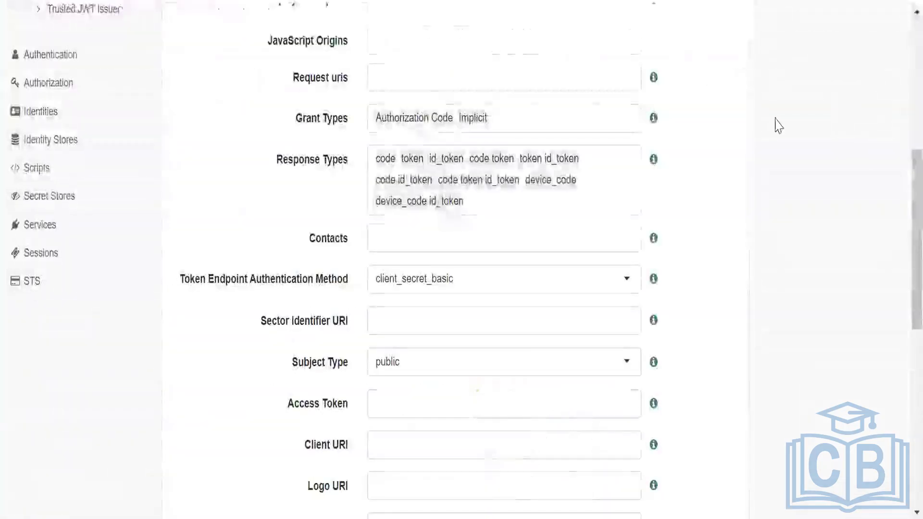
pyautogui.click(912, 1)
pyautogui.click(755, 91)
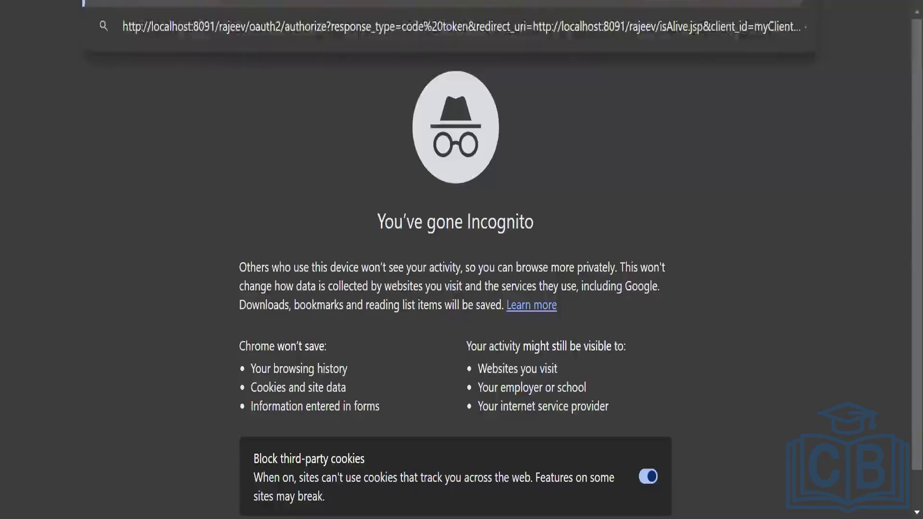
pyautogui.press('Return')
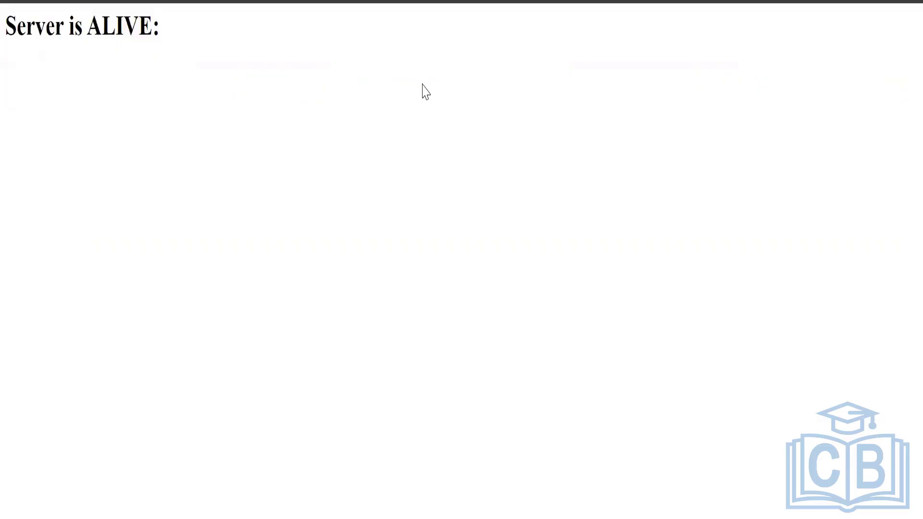
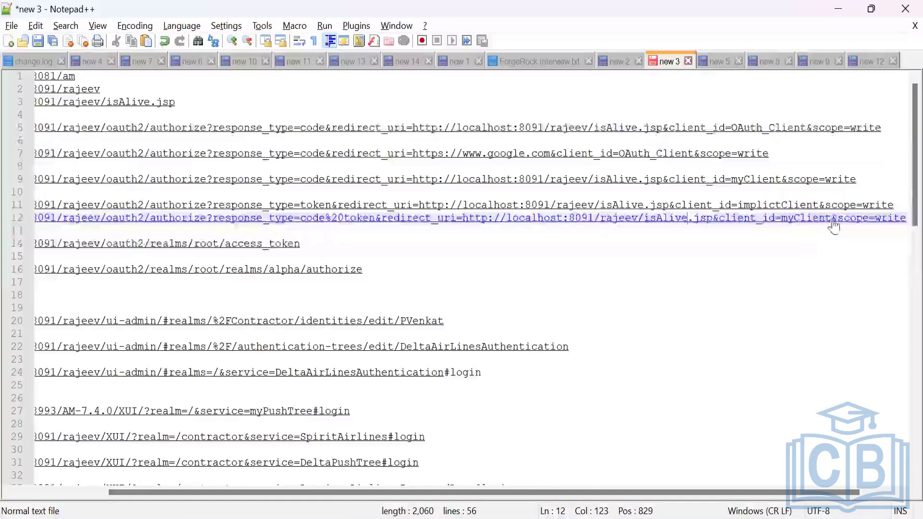
# Replace myClient with implictClient as the client_id in the authorize URL that uses response_type=code%20token.
pyautogui.moveTo(832, 224); pyautogui.dragTo(783, 230)
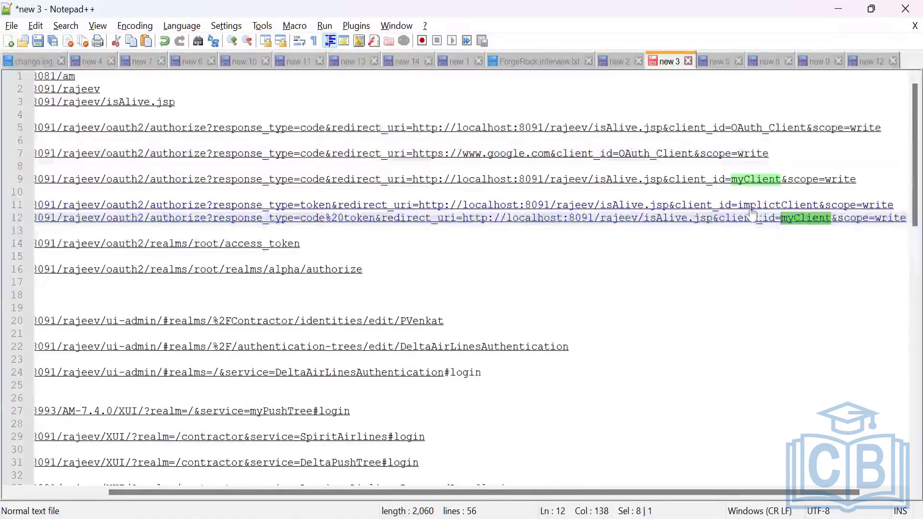
pyautogui.moveTo(739, 212); pyautogui.dragTo(819, 211)
pyautogui.hotkey('ctrl', 'c')
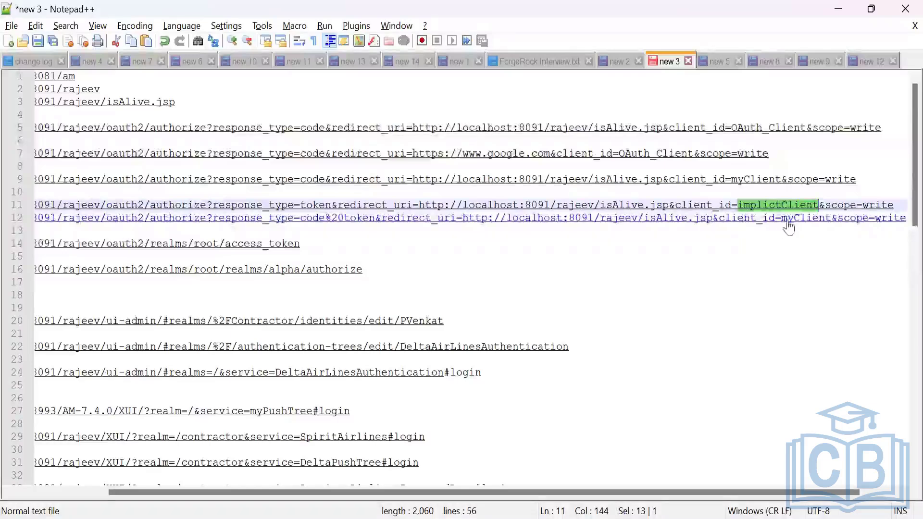
pyautogui.moveTo(782, 222); pyautogui.dragTo(832, 229)
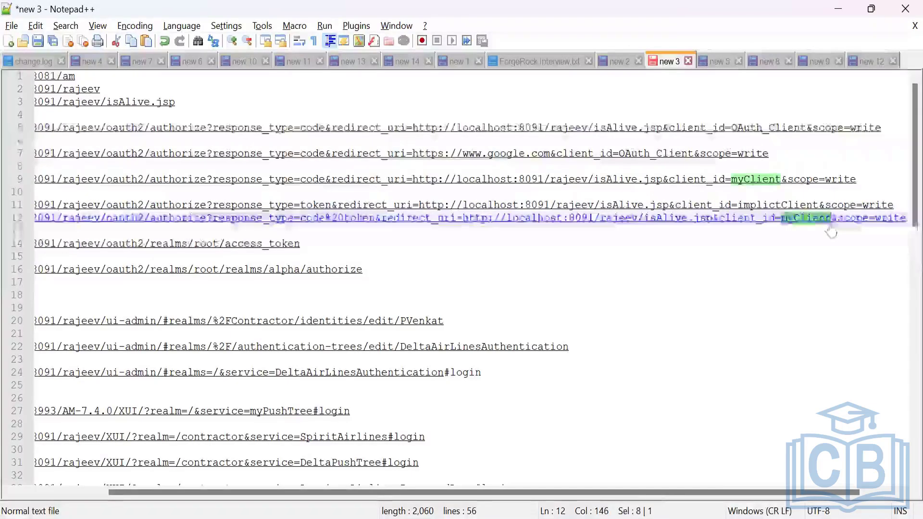
pyautogui.hotkey('ctrl', 'v')
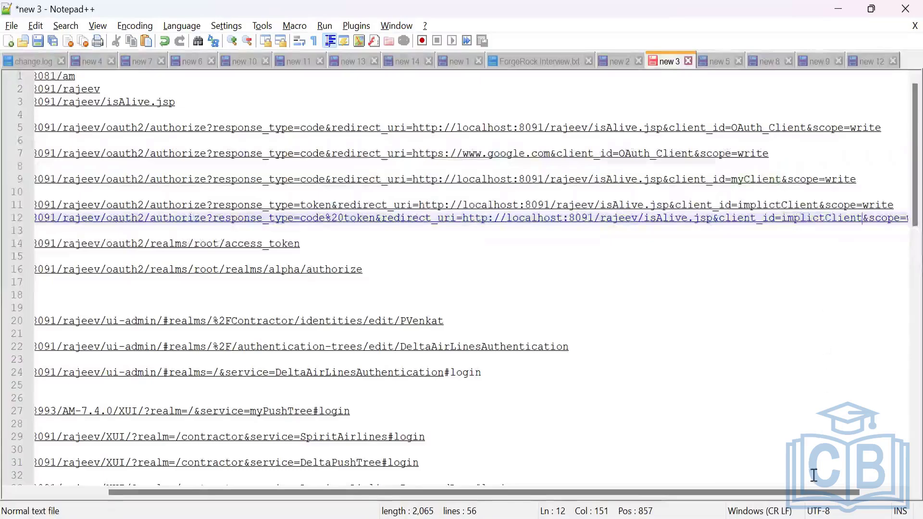
# Copy the entire implictClient authorize URL with response_type=code%20token and load it in the Chrome Incognito window.
pyautogui.moveTo(823, 494); pyautogui.dragTo(869, 494)
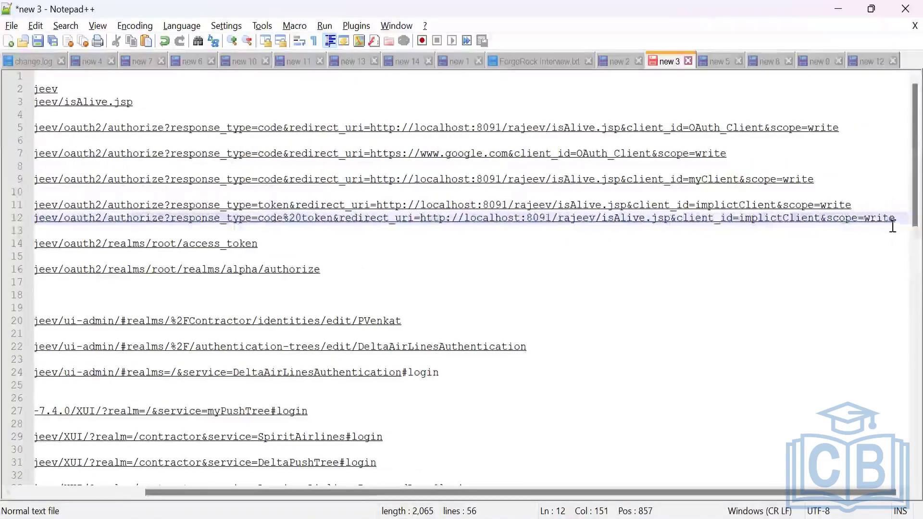
pyautogui.moveTo(893, 217); pyautogui.dragTo(34, 218)
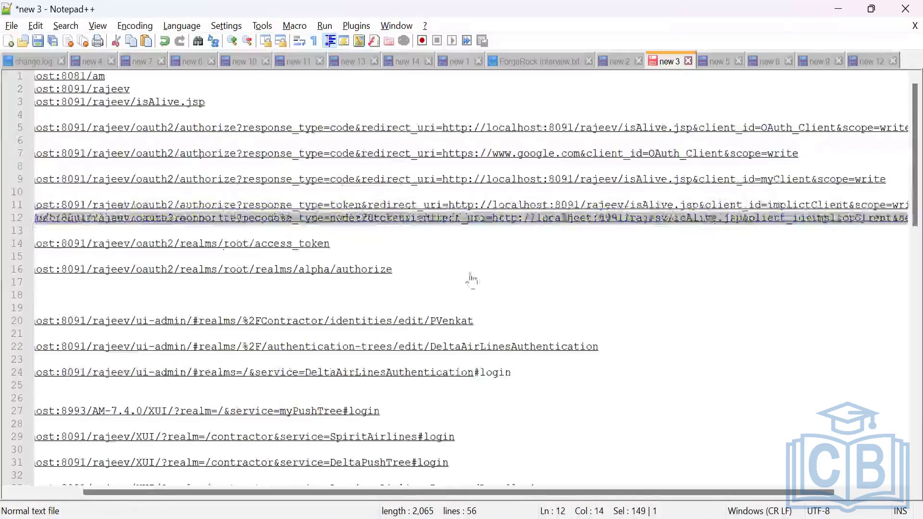
pyautogui.hotkey('shift', 'Home')
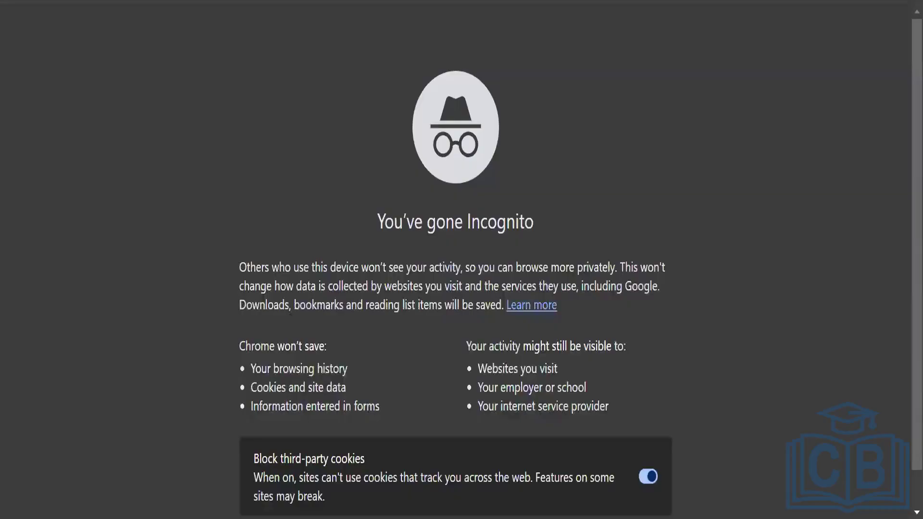
pyautogui.hotkey('ctrl', 'v')
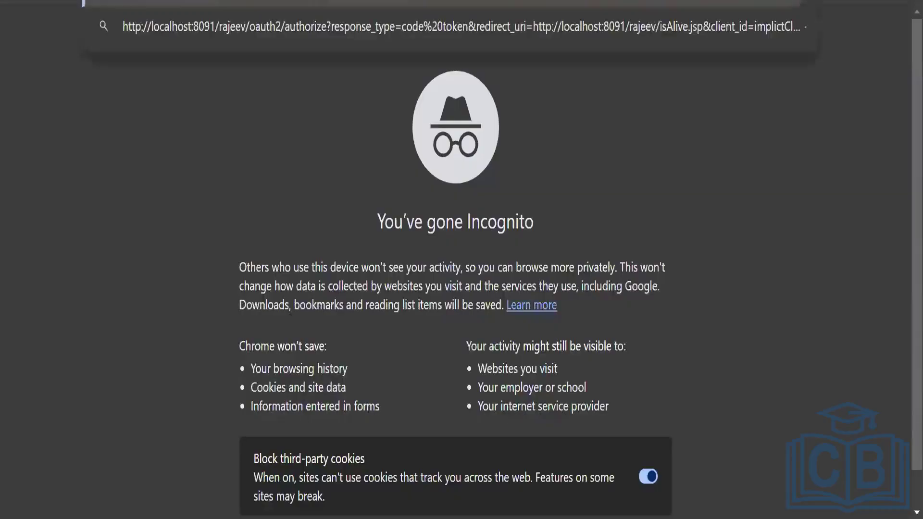
pyautogui.press('Return')
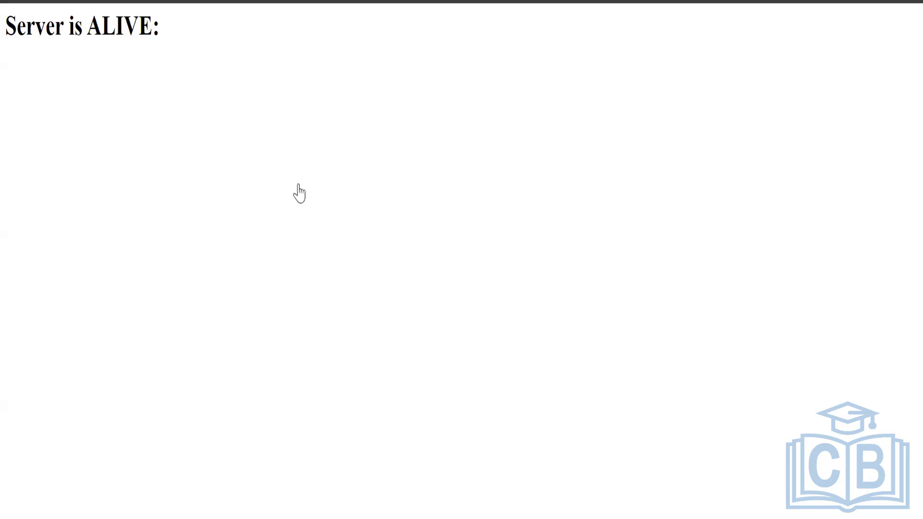
# Return to the Notepad++ notes and check the code%20token response type in the implictClient URL against the client's Response Types in ForgeRock AM.
pyautogui.hotkey('alt', 'Tab')
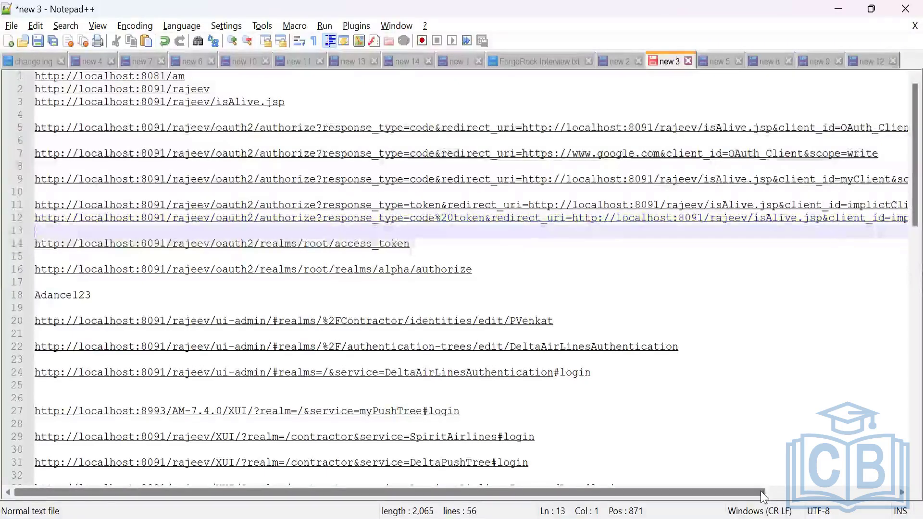
pyautogui.moveTo(762, 492); pyautogui.dragTo(764, 493)
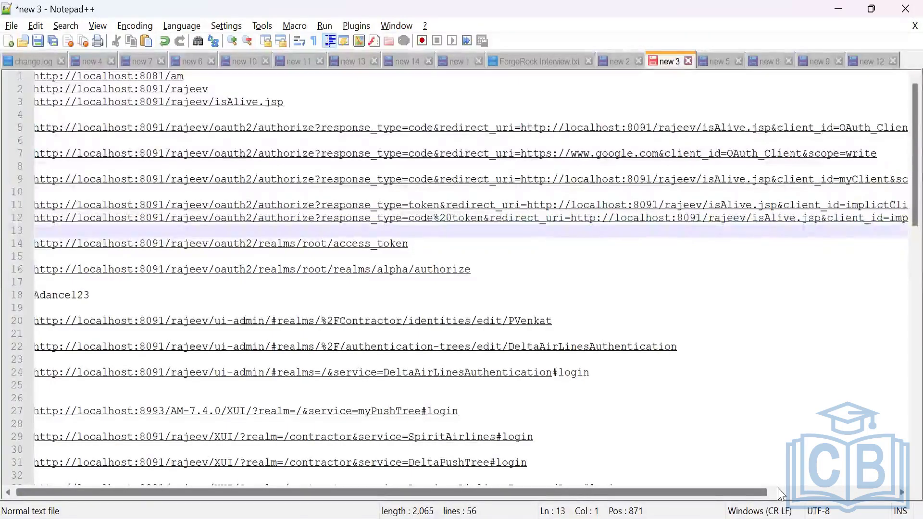
pyautogui.hscroll(3, 848, 419)
pyautogui.hscroll(2, 850, 424)
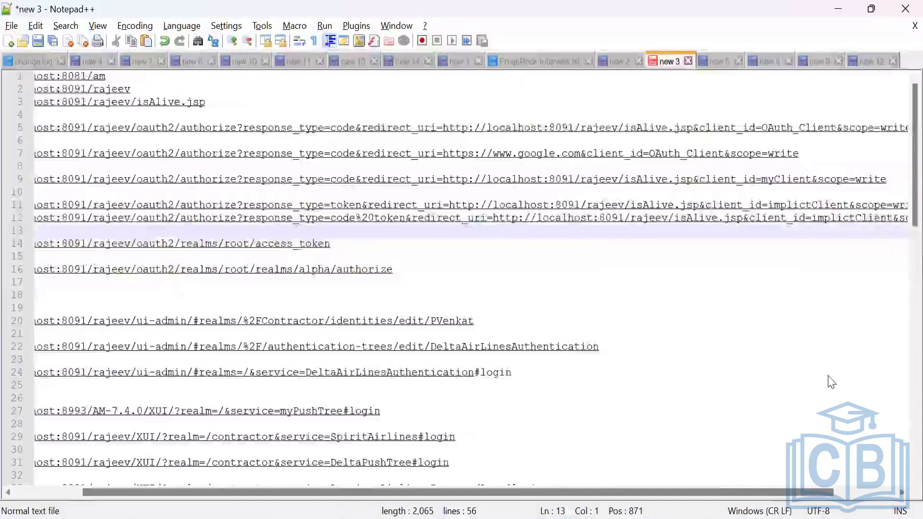
pyautogui.hscroll(4, 831, 383)
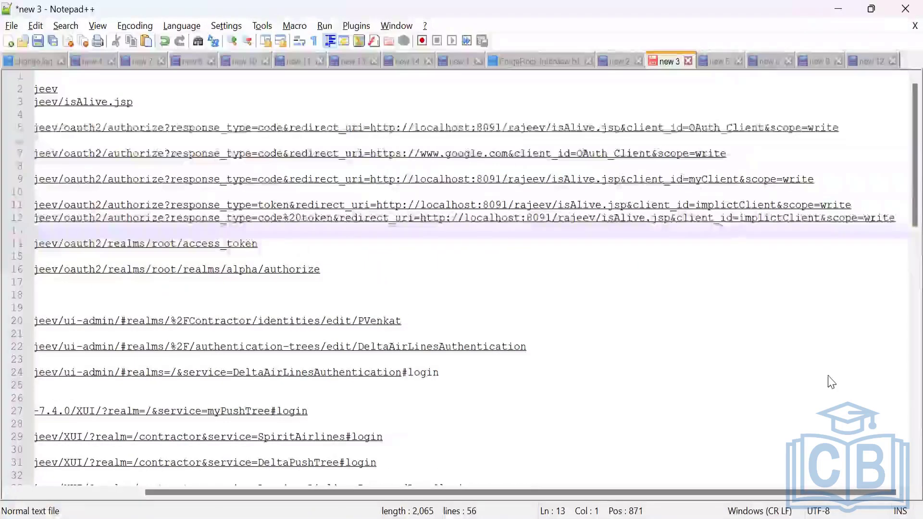
pyautogui.moveTo(542, 518)
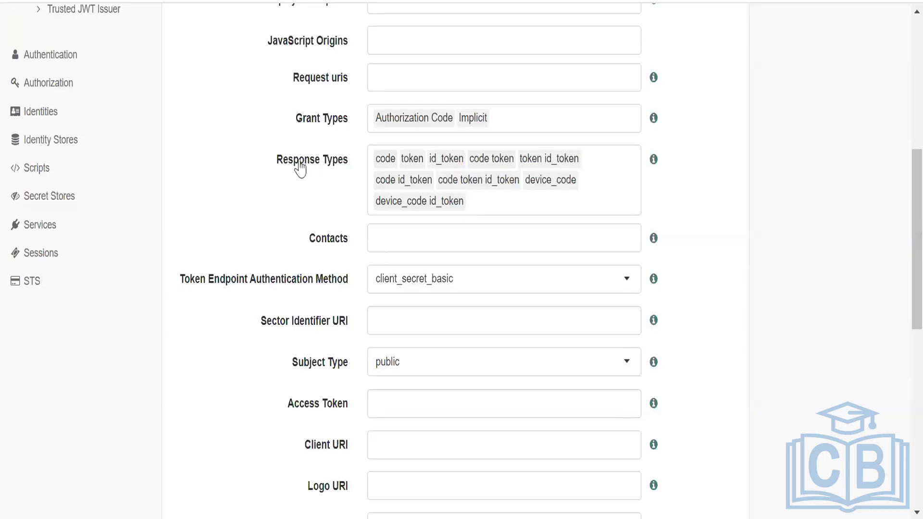
pyautogui.hotkey('alt', 'Tab')
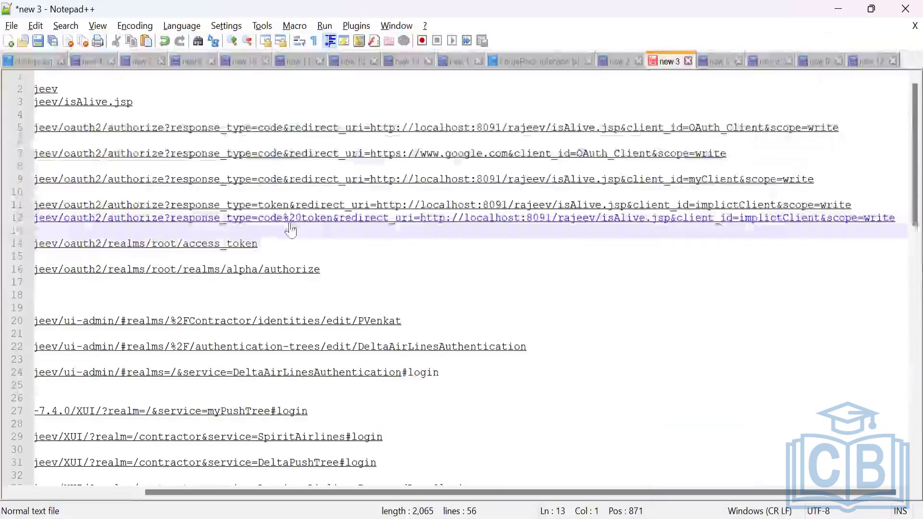
pyautogui.moveTo(289, 218); pyautogui.dragTo(296, 218)
pyautogui.doubleClick(318, 218)
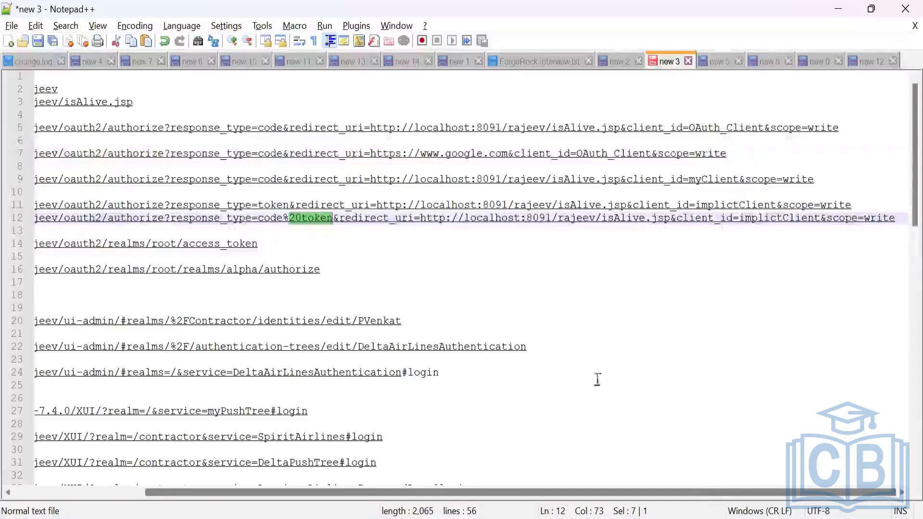
pyautogui.click(334, 224)
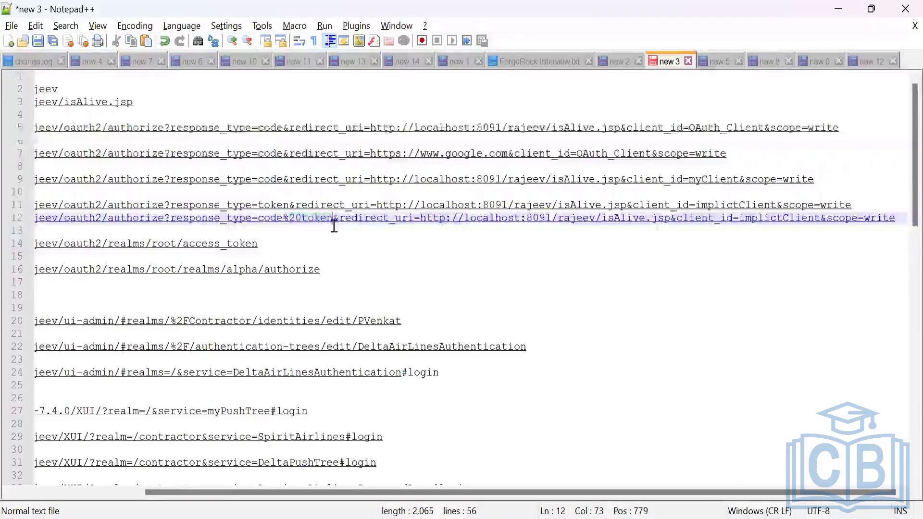
# Review the redirect_uri parameter of the code%20token authorize URL, from its start through to isAlive.jsp.
pyautogui.press('Right')
pyautogui.press('Right')
pyautogui.press('Right')
pyautogui.press('Right')
pyautogui.press('Right')
pyautogui.press('Right')
pyautogui.press('Right')
pyautogui.press('Right')
pyautogui.press('Right')
pyautogui.press('Right')
pyautogui.press('Right')
pyautogui.press('Right')
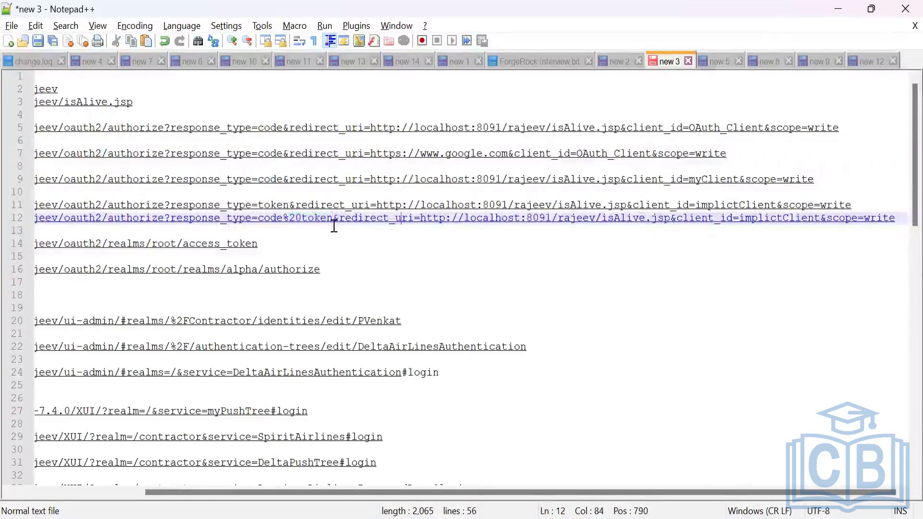
pyautogui.press('Right')
pyautogui.press('Right')
pyautogui.press('Right')
pyautogui.press('Right')
pyautogui.press('Right')
pyautogui.press('Right')
pyautogui.press('Right')
pyautogui.press('Right')
pyautogui.press('Right')
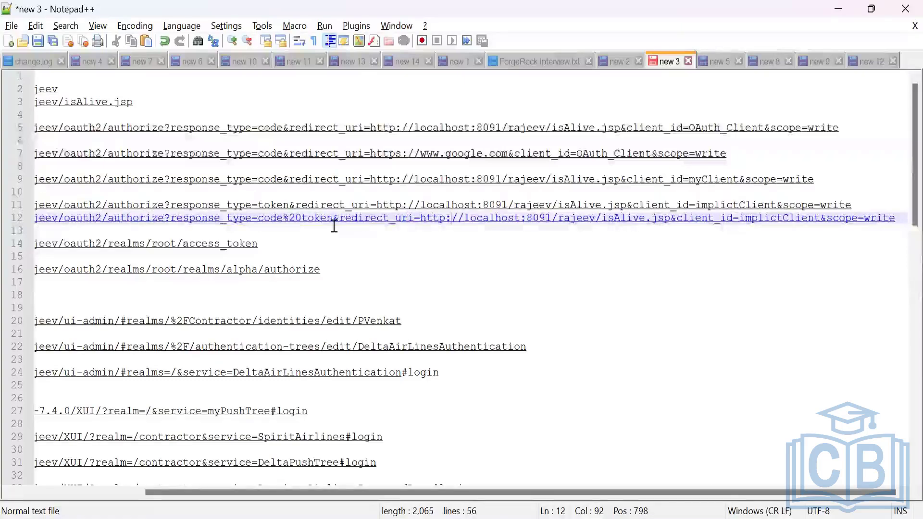
pyautogui.press('Right')
pyautogui.press('Right')
pyautogui.press('Right')
pyautogui.press('Right')
pyautogui.press('Right')
pyautogui.press('Right')
pyautogui.press('Right')
pyautogui.press('Right')
pyautogui.press('Right')
pyautogui.press('Right')
pyautogui.press('Right')
pyautogui.press('Right')
pyautogui.press('Right')
pyautogui.press('Right')
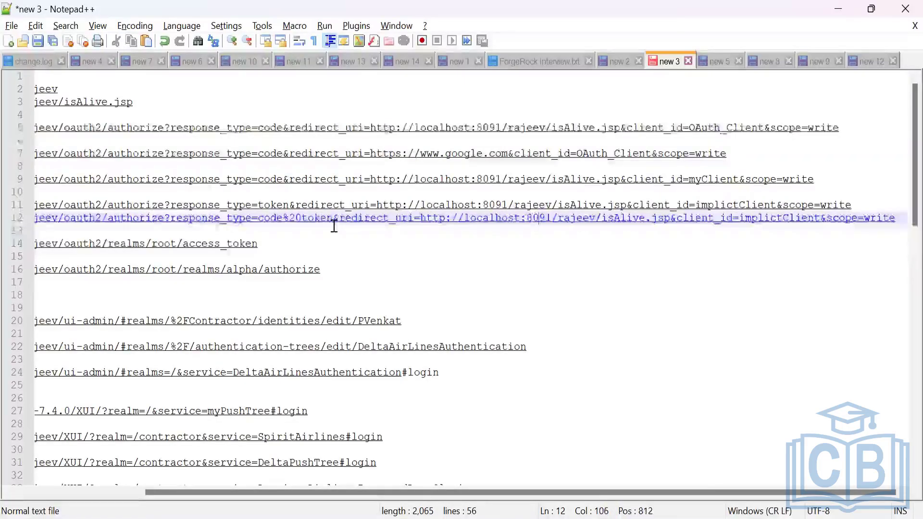
pyautogui.press('Right')
pyautogui.press('Right')
pyautogui.press('Right')
pyautogui.press('Right')
pyautogui.press('Right')
pyautogui.press('Right')
pyautogui.press('Right')
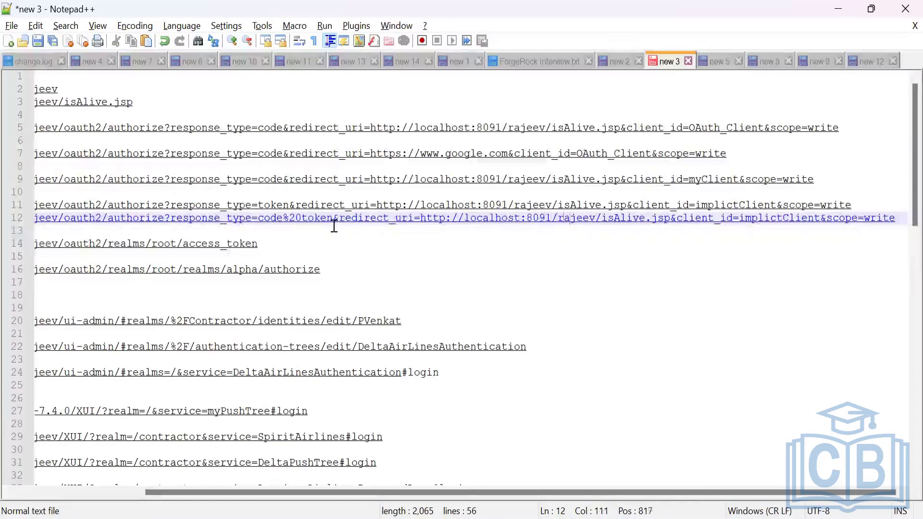
pyautogui.press('Right')
pyautogui.press('Right')
pyautogui.press('Right')
pyautogui.press('Right')
pyautogui.press('Right')
pyautogui.press('Right')
pyautogui.press('Right')
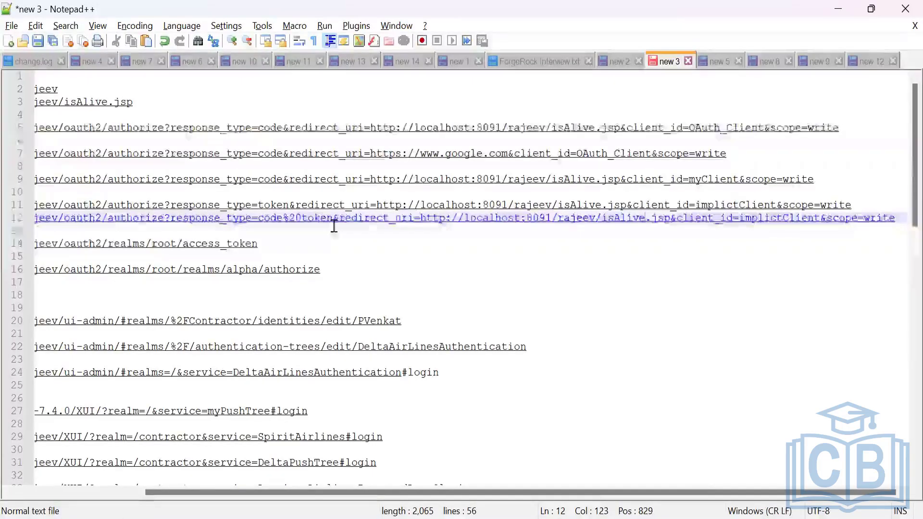
pyautogui.press('Right')
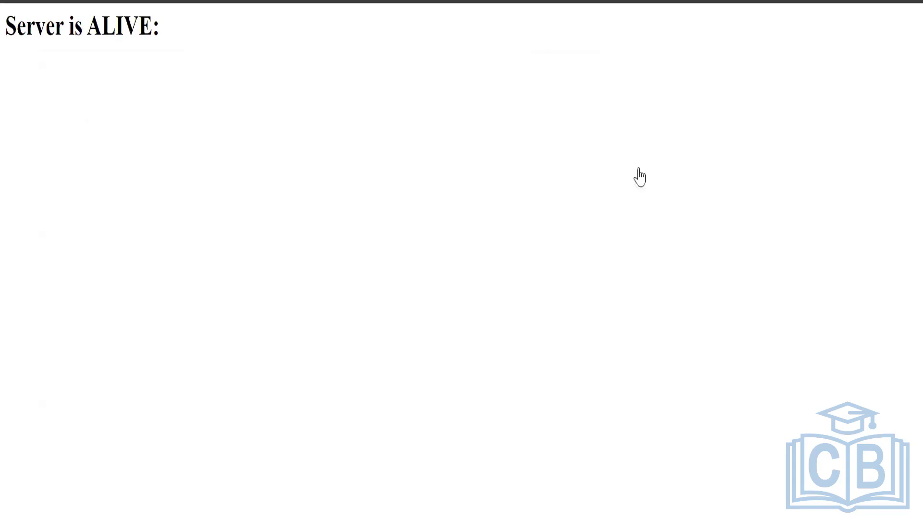
# Switch to ForgeRock AM and open the Advanced settings of the OAuth2 Provider service.
pyautogui.click(520, 495)
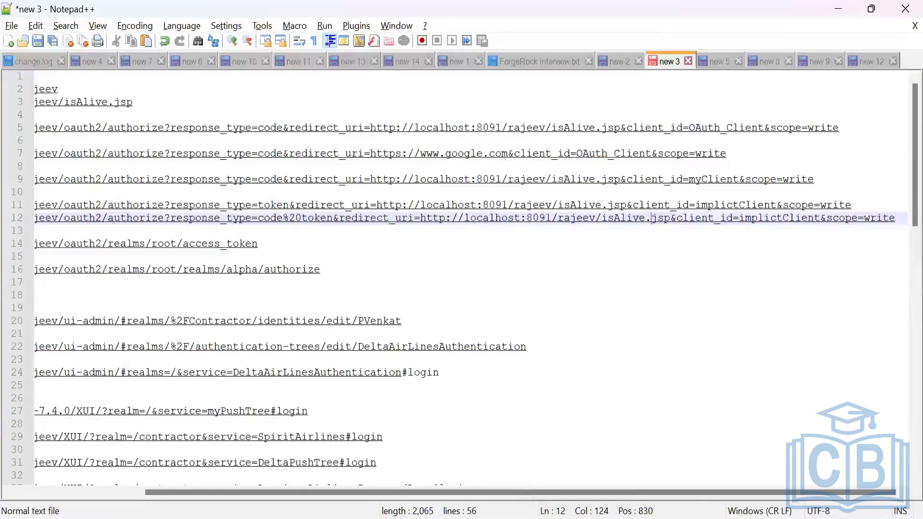
pyautogui.click(542, 518)
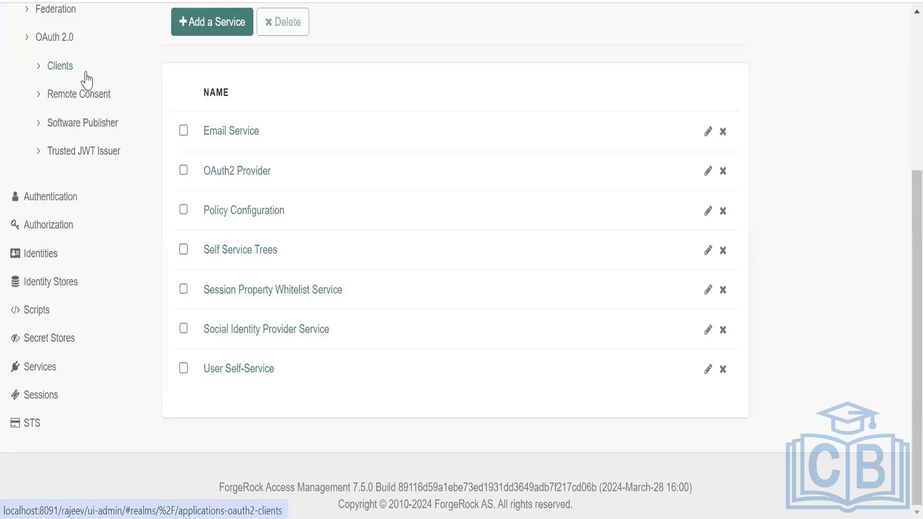
pyautogui.click(234, 174)
pyautogui.scroll(-5, 360, 272)
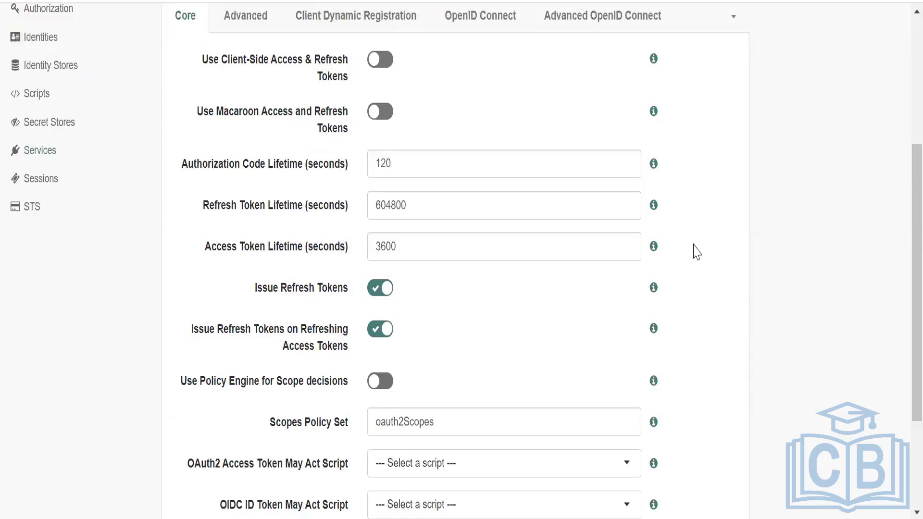
pyautogui.click(245, 16)
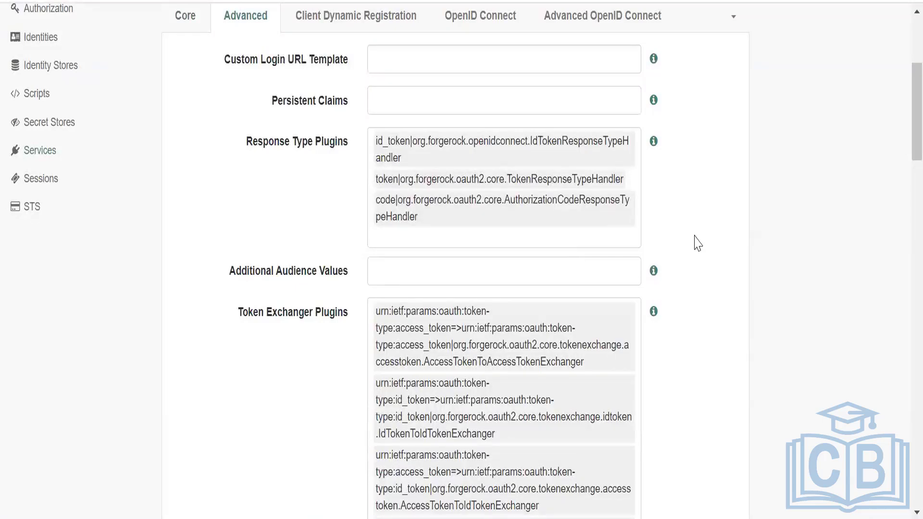
# Examine the provider's advanced settings, including the token exchanger plugins, token signing algorithm and supported grant types.
pyautogui.scroll(-5, 695, 229)
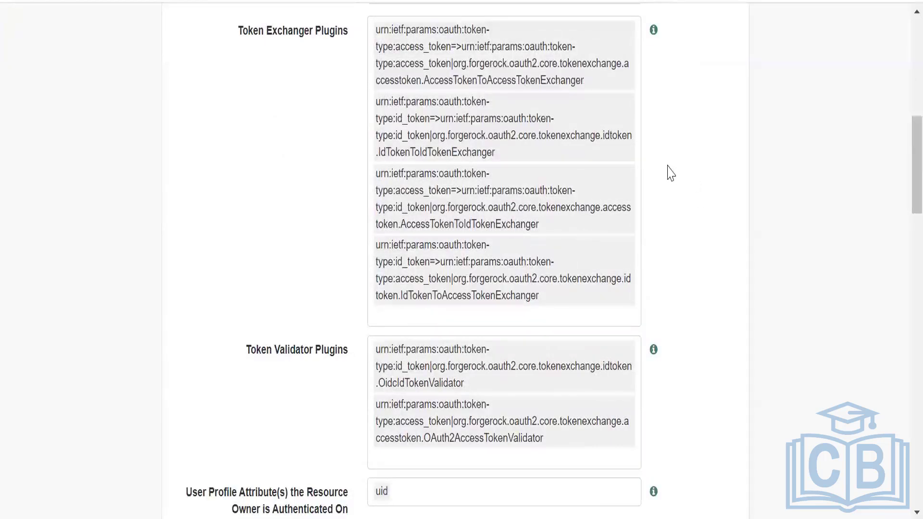
pyautogui.scroll(-3, 672, 169)
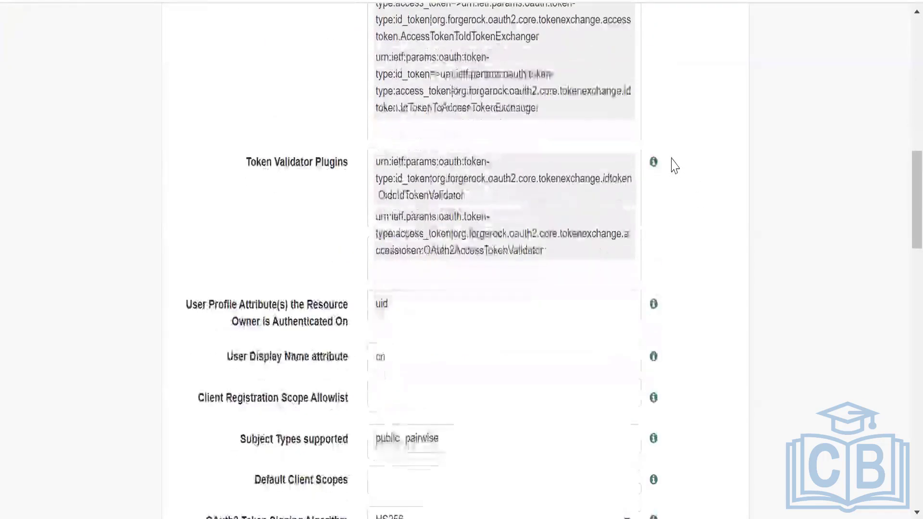
pyautogui.scroll(-3, 671, 166)
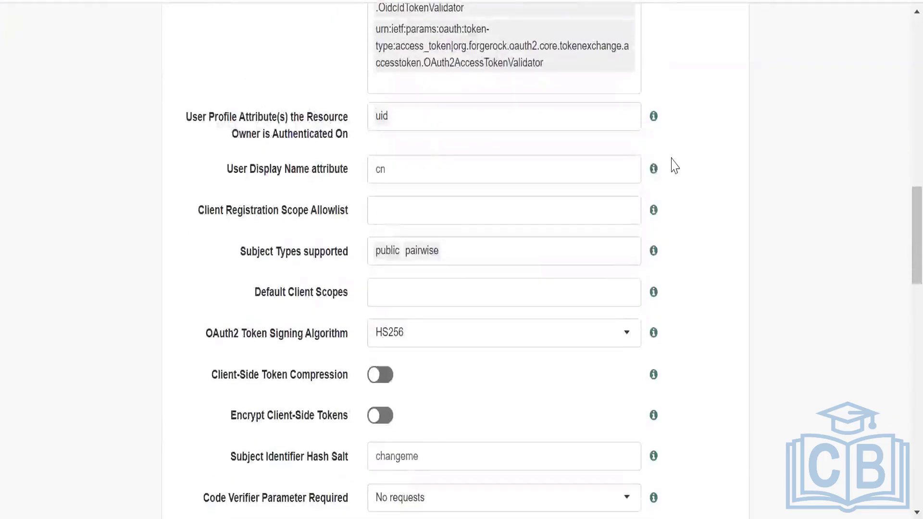
pyautogui.scroll(-2, 681, 164)
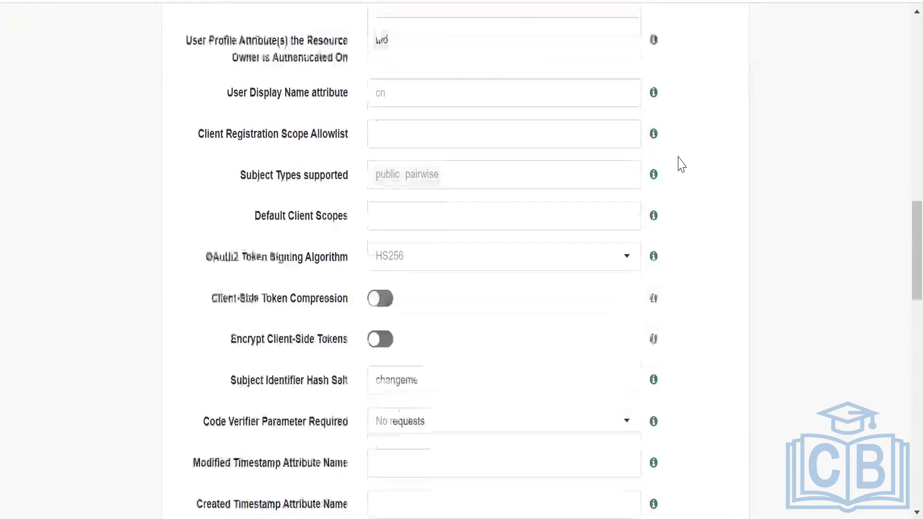
pyautogui.scroll(-2, 682, 164)
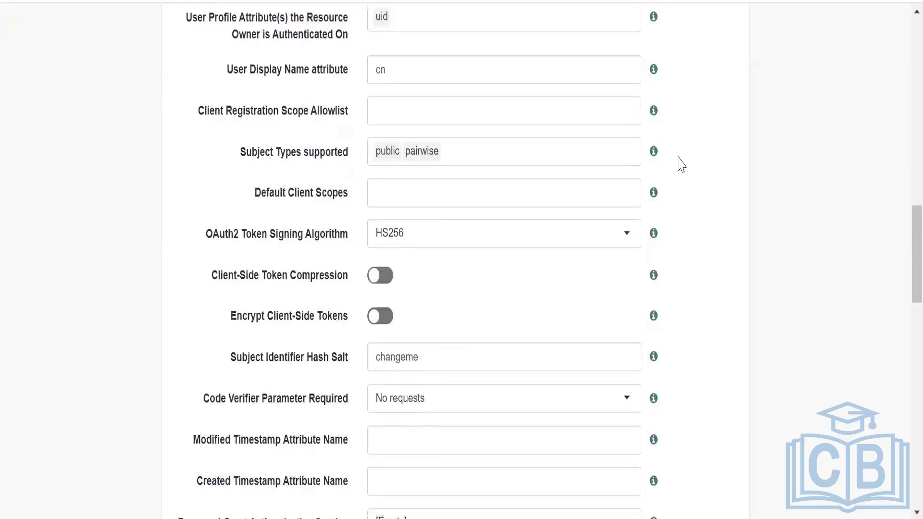
pyautogui.scroll(-2, 681, 165)
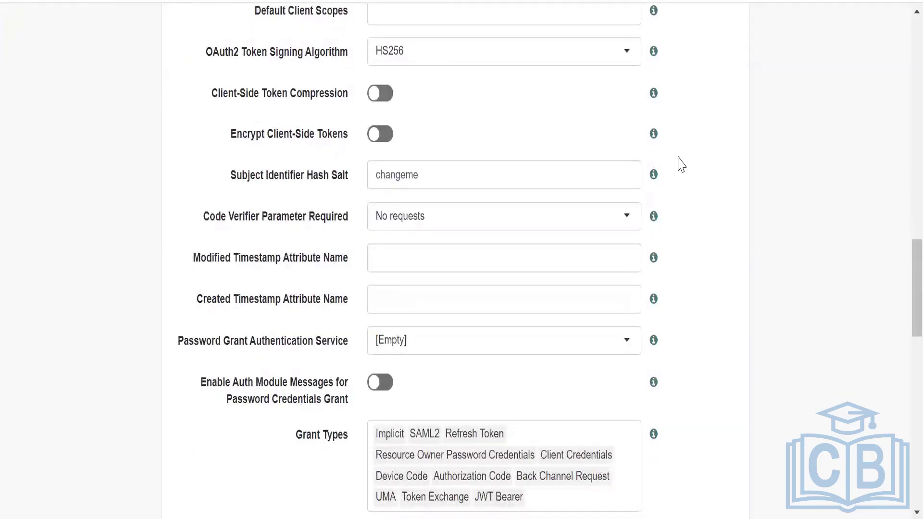
pyautogui.scroll(-4, 681, 165)
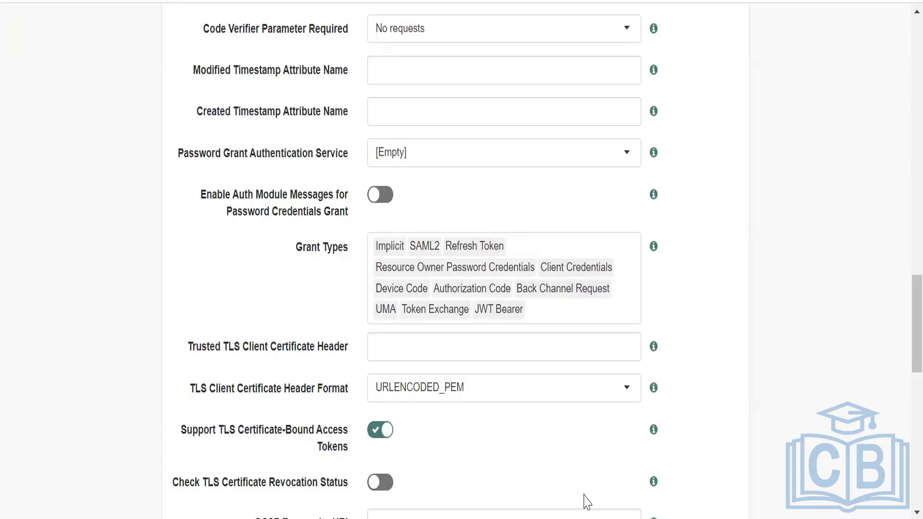
pyautogui.scroll(10, 100, 168)
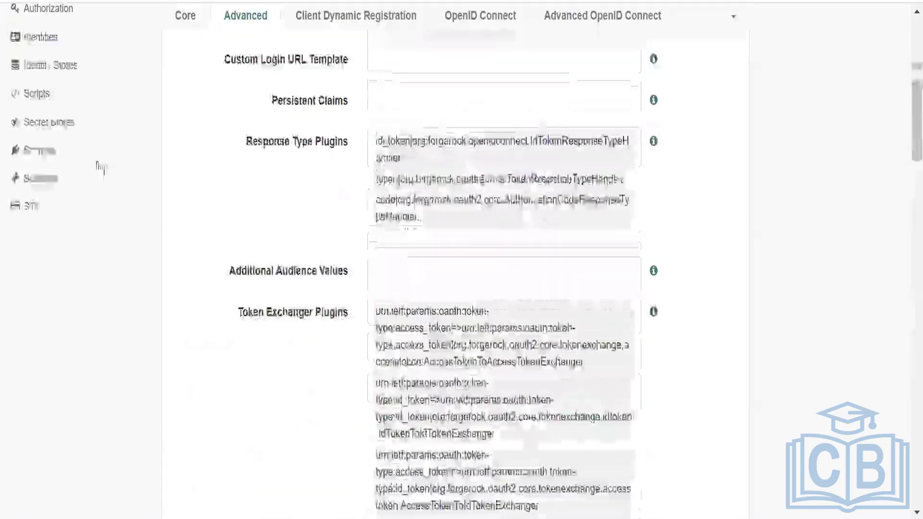
# Open implictClient from the realm's OAuth 2.0 clients and look over its core settings.
pyautogui.scroll(3, 100, 169)
pyautogui.click(48, 46)
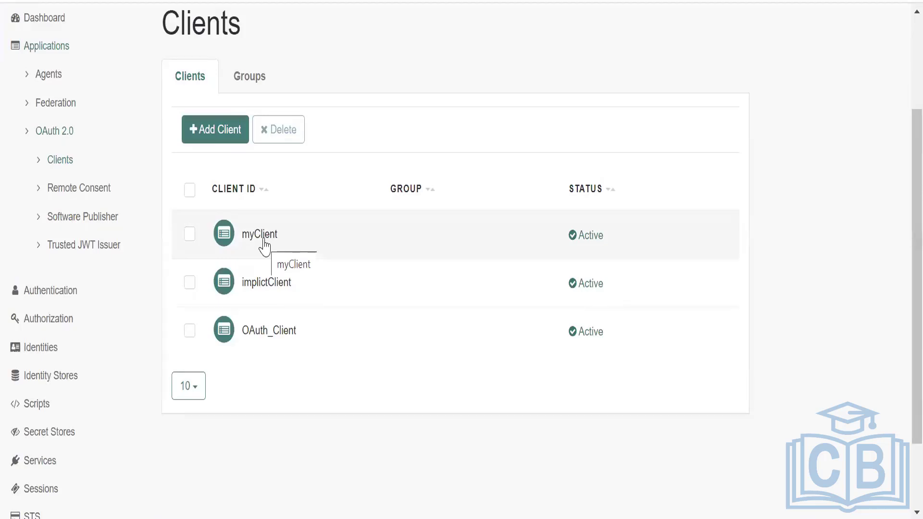
pyautogui.click(267, 283)
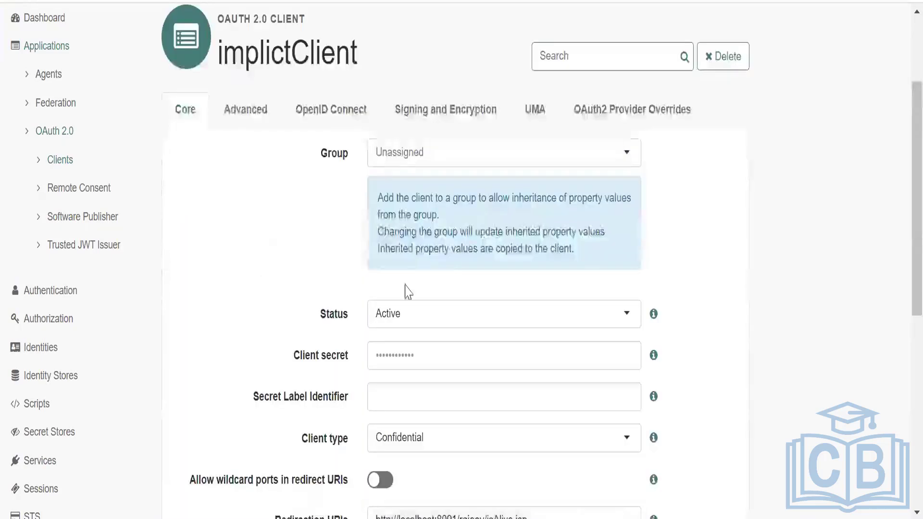
pyautogui.scroll(-4, 454, 336)
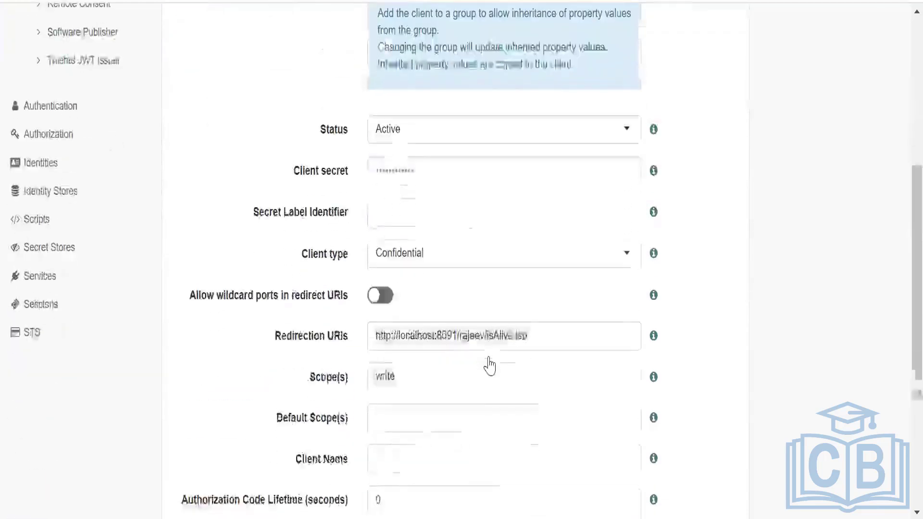
# Review implictClient's advanced settings, including its response types, grant types and token endpoint authentication method.
pyautogui.scroll(4, 475, 331)
pyautogui.click(245, 109)
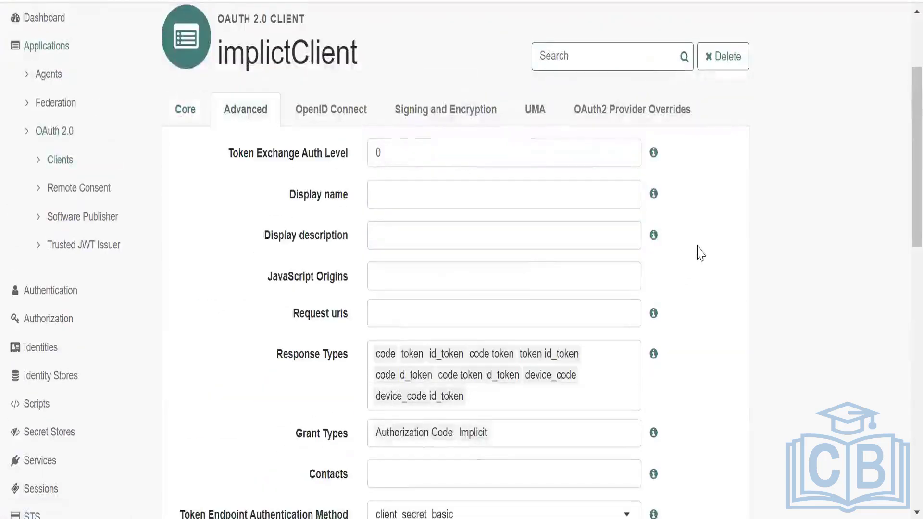
pyautogui.scroll(-2, 696, 233)
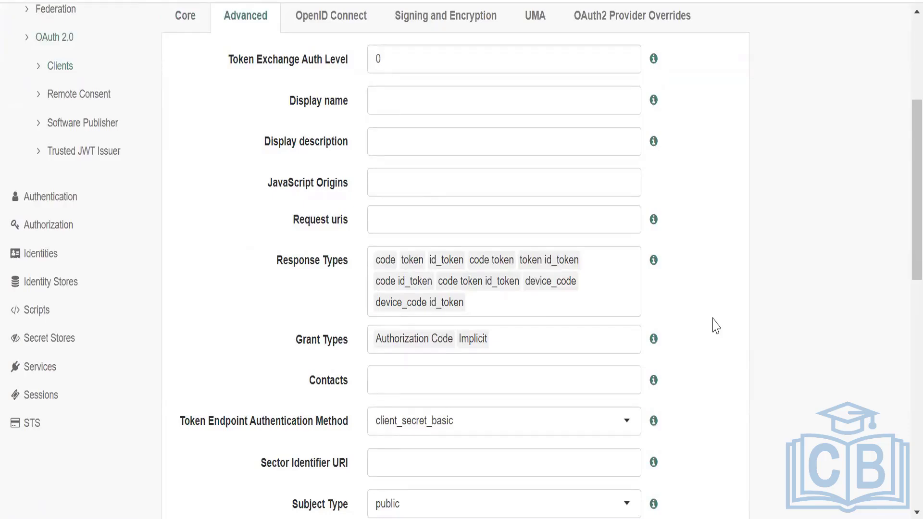
pyautogui.scroll(-4, 716, 325)
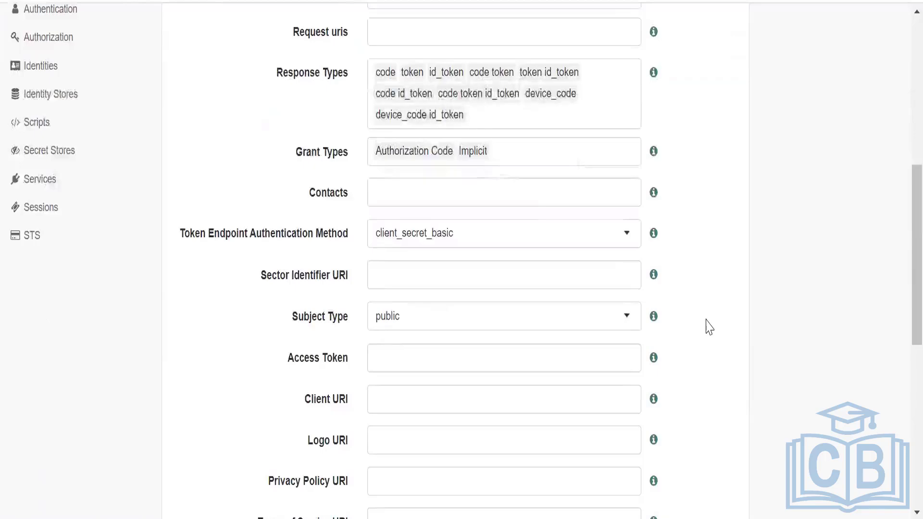
pyautogui.scroll(-2, 709, 327)
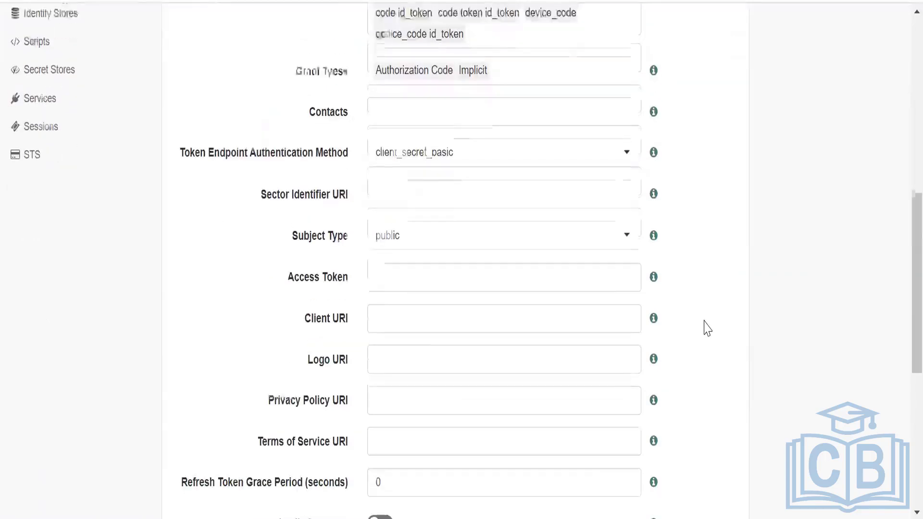
pyautogui.scroll(8, 706, 329)
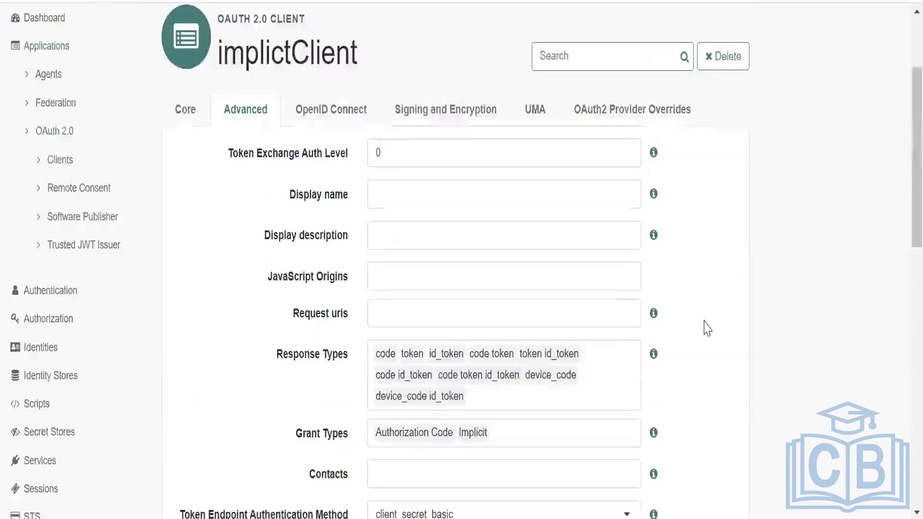
# Review implictClient's core settings, from its status and client type through the redirection URI and scope to the token lifetimes.
pyautogui.click(182, 116)
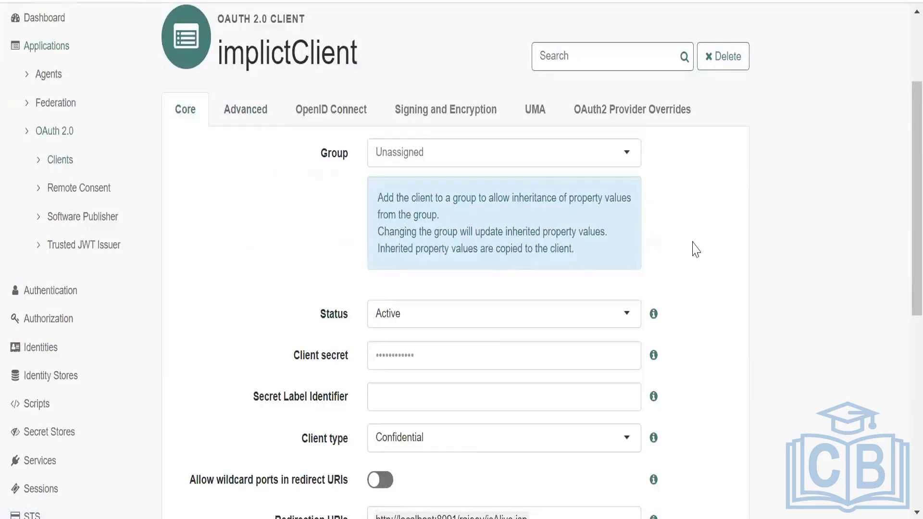
pyautogui.scroll(-2, 695, 250)
pyautogui.scroll(-4, 695, 250)
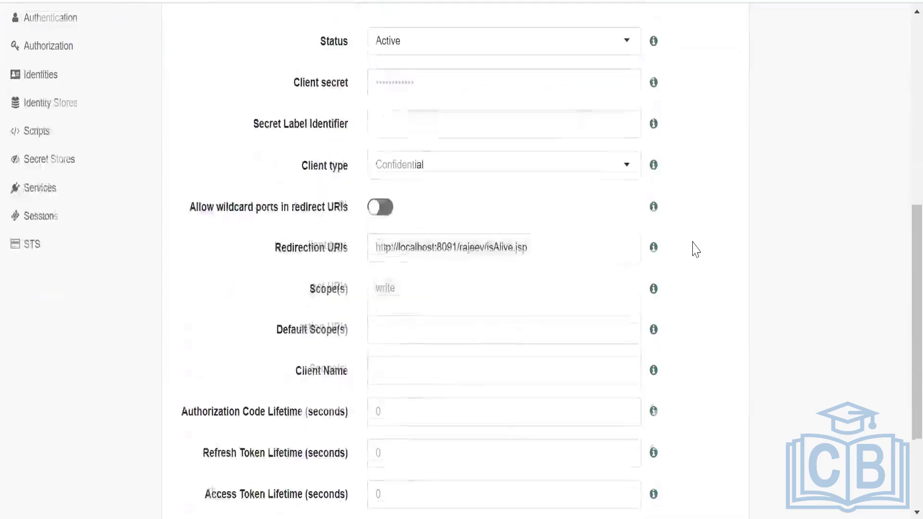
pyautogui.scroll(-2, 695, 249)
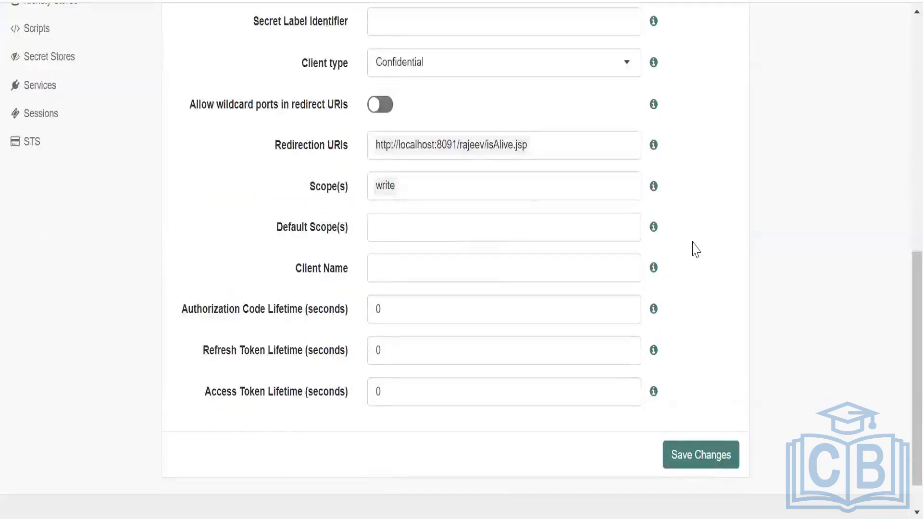
pyautogui.scroll(-1, 696, 249)
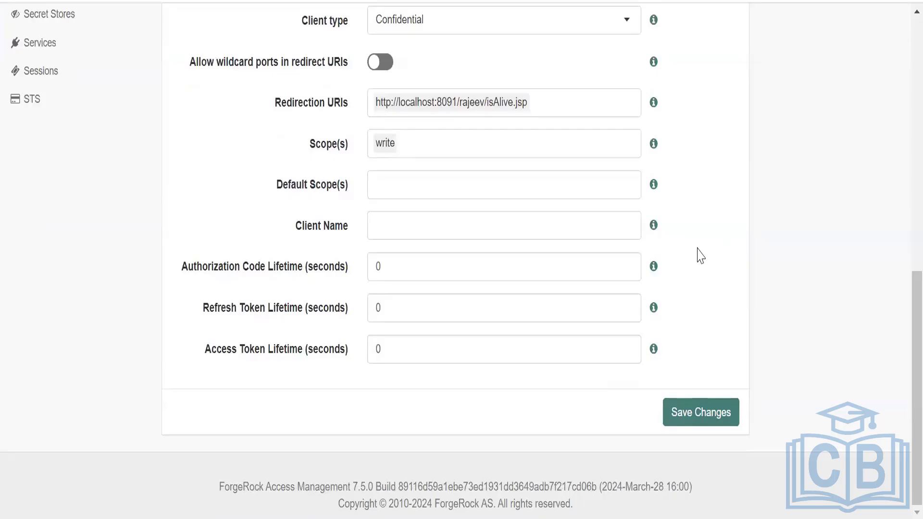
pyautogui.scroll(4, 701, 255)
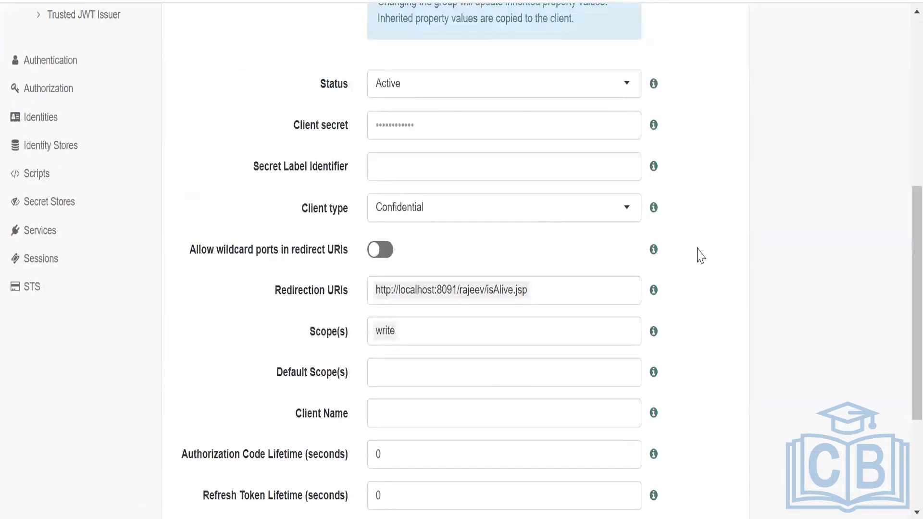
pyautogui.scroll(-4, 700, 255)
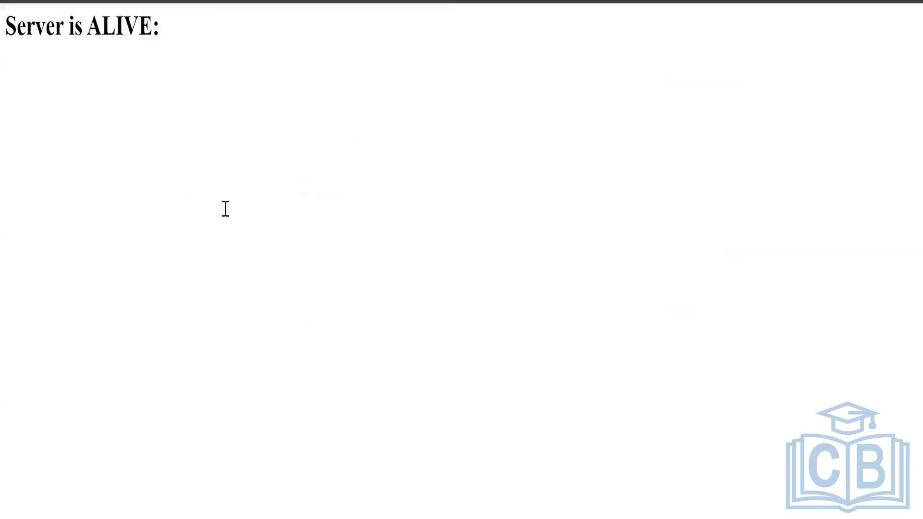
# Switch to the Notepad++ notes and examine the token part of response_type=code%20token in the implictClient authorize URL.
pyautogui.hotkey('alt', 'Tab')
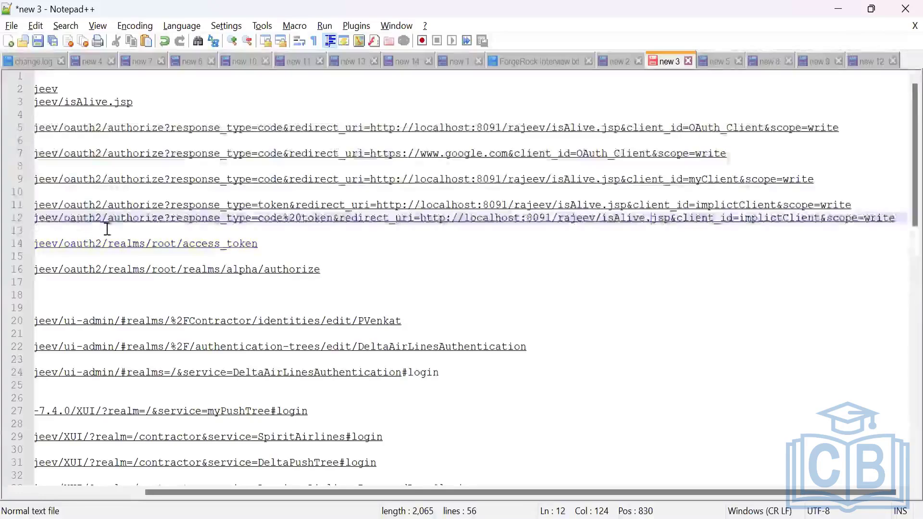
pyautogui.moveTo(199, 493); pyautogui.dragTo(52, 493)
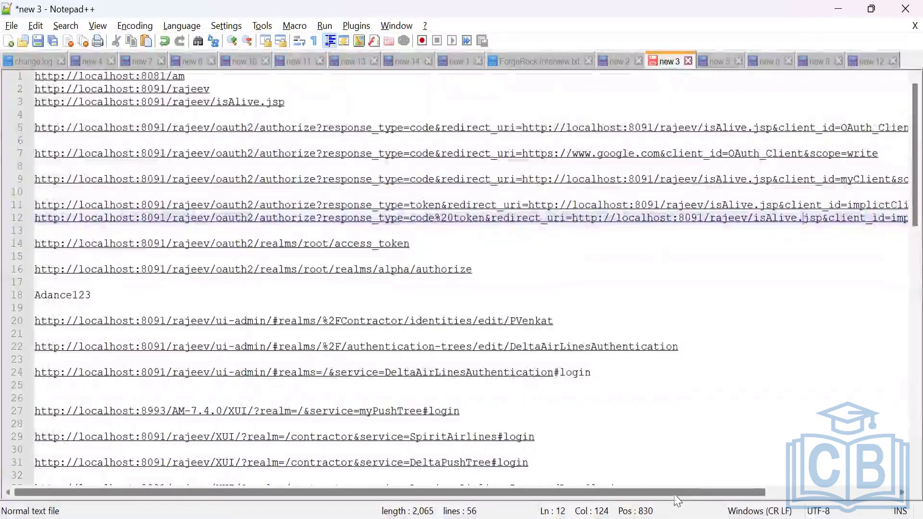
pyautogui.moveTo(675, 493)
pyautogui.mouseDown()
pyautogui.moveTo(699, 493)
pyautogui.moveTo(673, 493)
pyautogui.mouseUp()
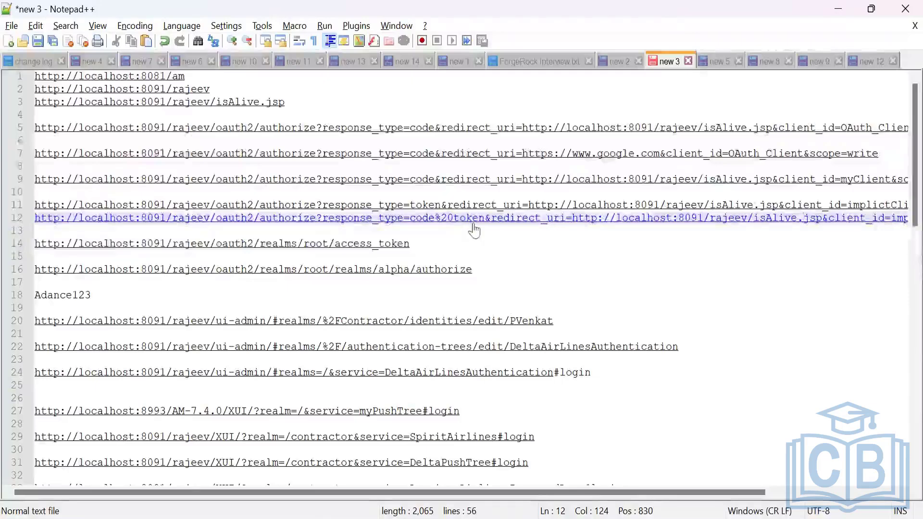
pyautogui.moveTo(454, 222); pyautogui.dragTo(488, 227)
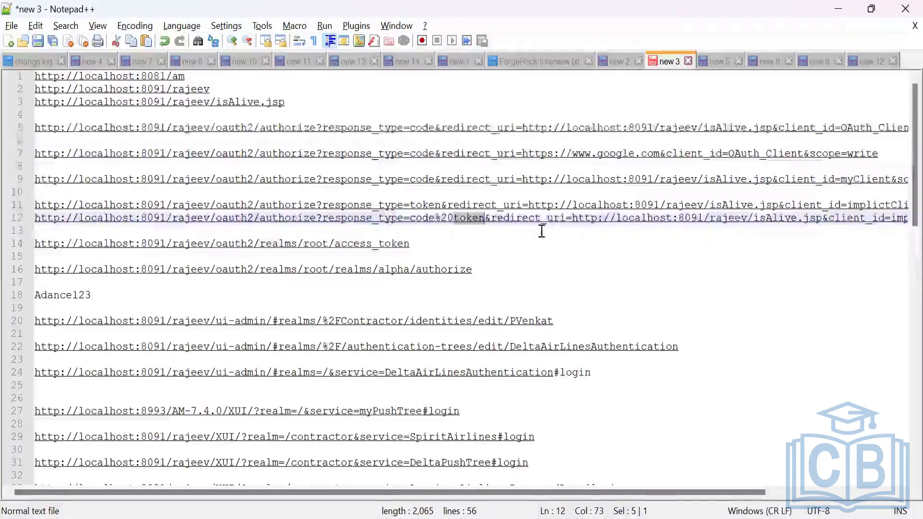
# Retype the final 0 of the %20 separator between code and token in the implictClient authorize URL.
pyautogui.click(452, 222)
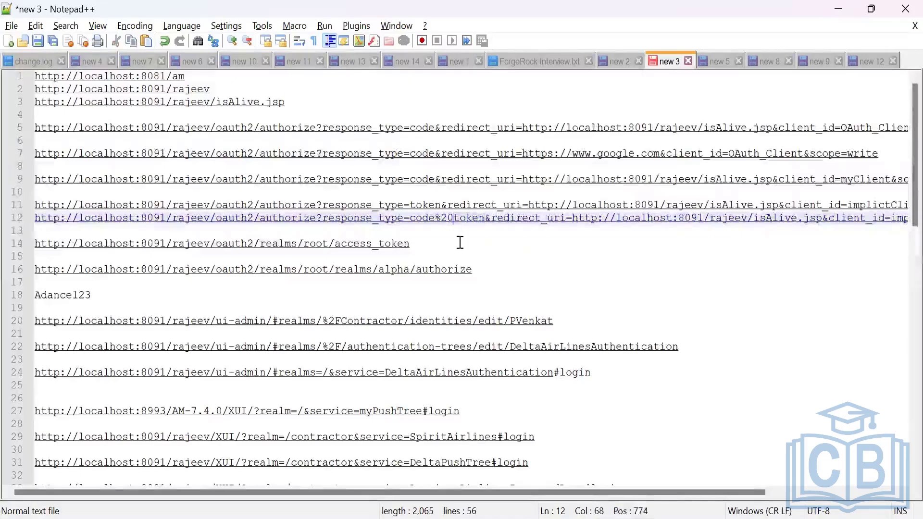
pyautogui.press('BackSpace')
pyautogui.write('0')
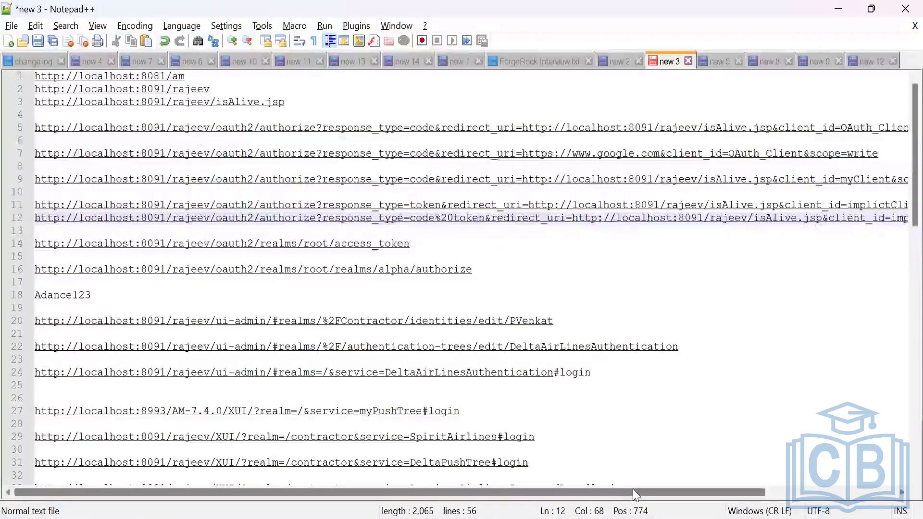
# Copy the whole implictClient authorize URL with response_type=code%20token, from scope=write back to its start.
pyautogui.moveTo(632, 489); pyautogui.dragTo(640, 489)
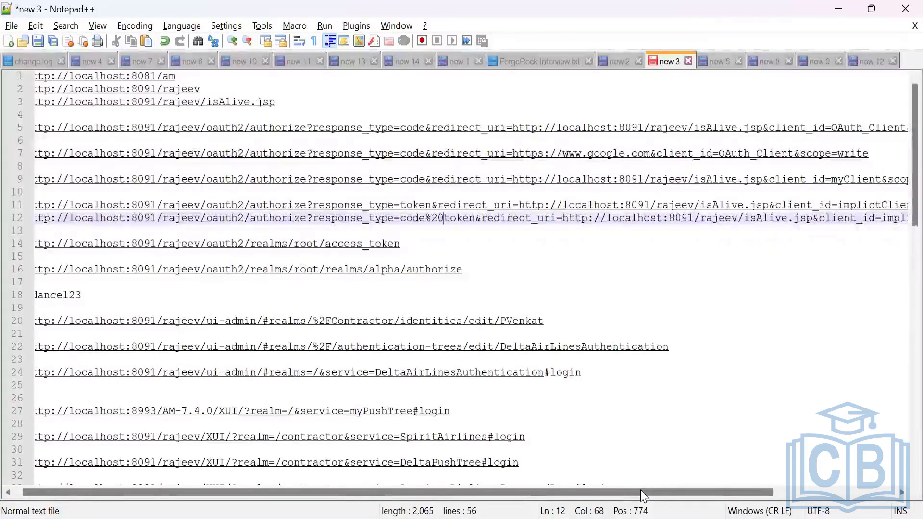
pyautogui.moveTo(641, 491); pyautogui.dragTo(774, 489)
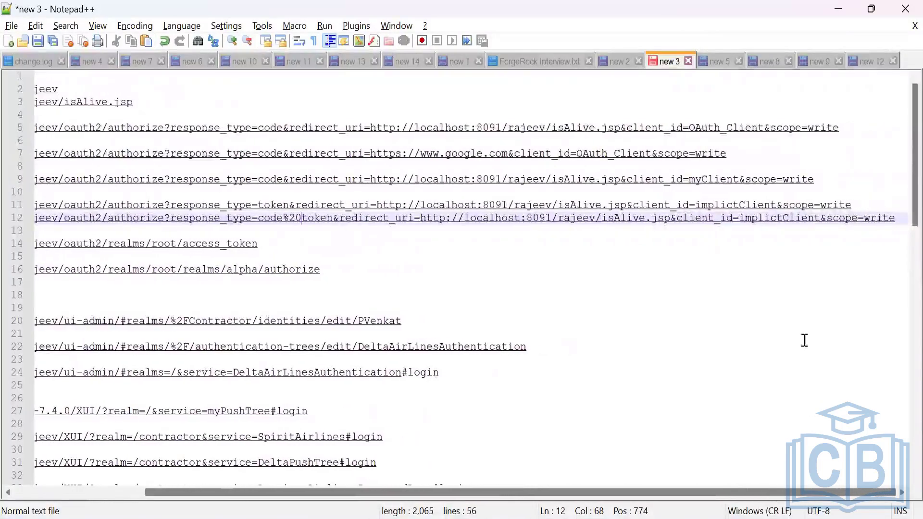
pyautogui.moveTo(894, 218); pyautogui.dragTo(34, 217)
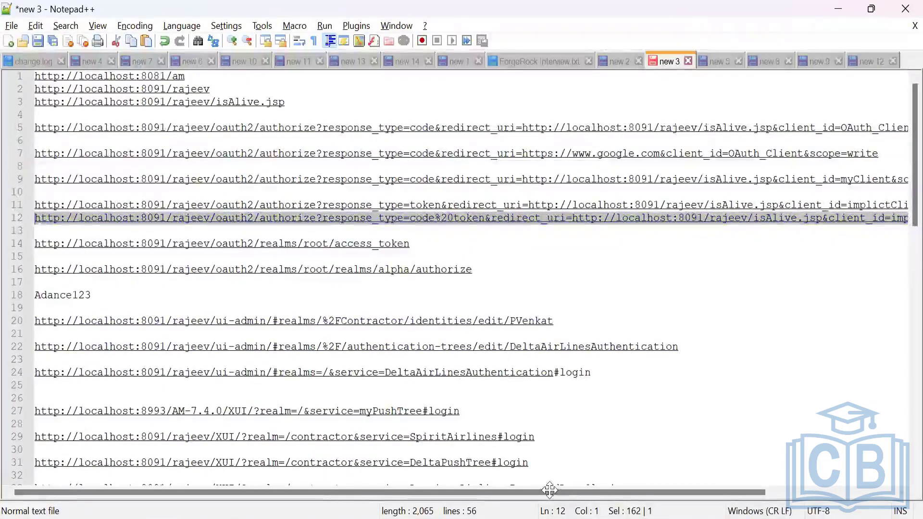
# Switch to Chrome and load the copied code%20token authorize URL in a new Incognito window.
pyautogui.click(535, 437)
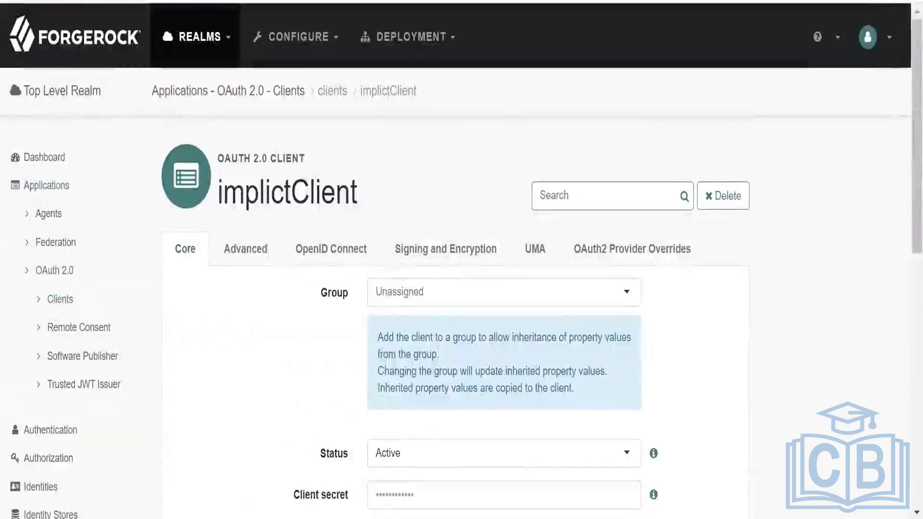
pyautogui.click(912, 1)
pyautogui.click(778, 91)
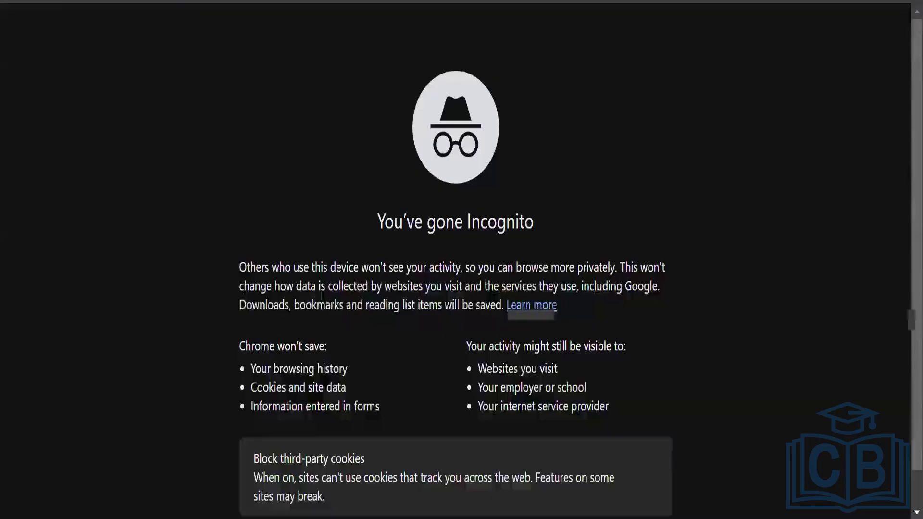
pyautogui.hotkey('ctrl', 'v')
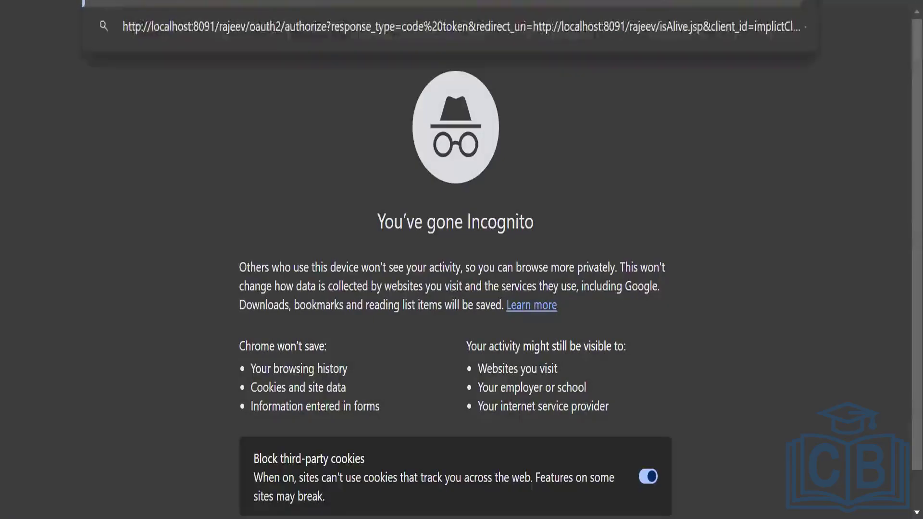
pyautogui.press('Return')
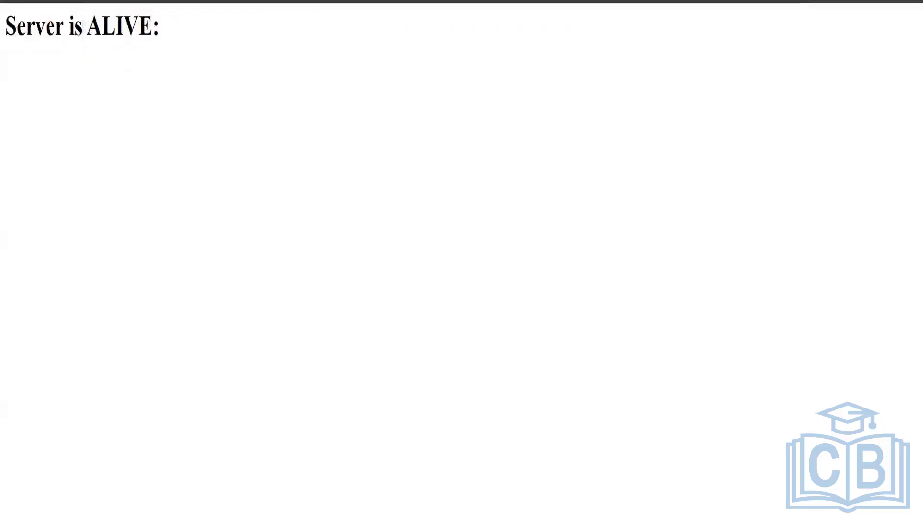
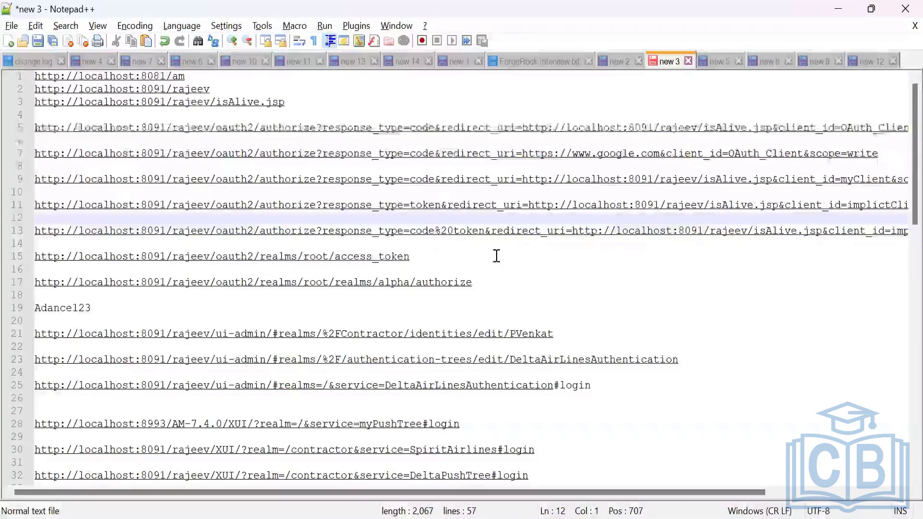
# Copy the whole implictClient authorize URL with response_type=code%20token in the notes, from its start through scope=write.
pyautogui.press('Down')
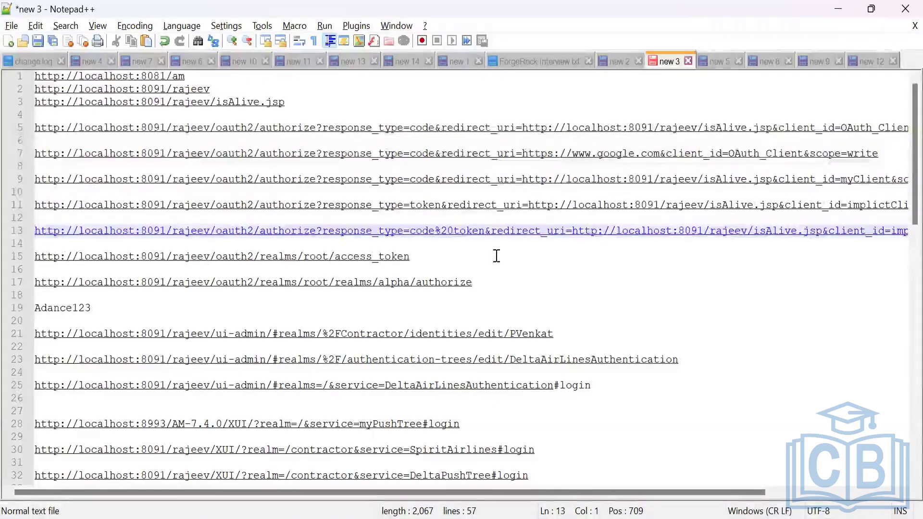
pyautogui.hotkey('shift', 'Right')
pyautogui.hotkey('shift', 'Right')
pyautogui.hotkey('shift', 'Right')
pyautogui.hotkey('shift', 'Right')
pyautogui.hotkey('shift', 'Right')
pyautogui.hotkey('shift', 'Right')
pyautogui.hotkey('shift', 'Right')
pyautogui.hotkey('shift', 'Right')
pyautogui.hotkey('shift', 'Right')
pyautogui.hotkey('shift', 'Right')
pyautogui.hotkey('shift', 'Right')
pyautogui.hotkey('shift', 'Right')
pyautogui.hotkey('shift', 'Right')
pyautogui.hotkey('shift', 'Right')
pyautogui.hotkey('shift', 'Right')
pyautogui.hotkey('shift', 'Right')
pyautogui.hotkey('shift', 'Right')
pyautogui.hotkey('shift', 'Right')
pyautogui.hotkey('shift', 'Right')
pyautogui.hotkey('shift', 'Right')
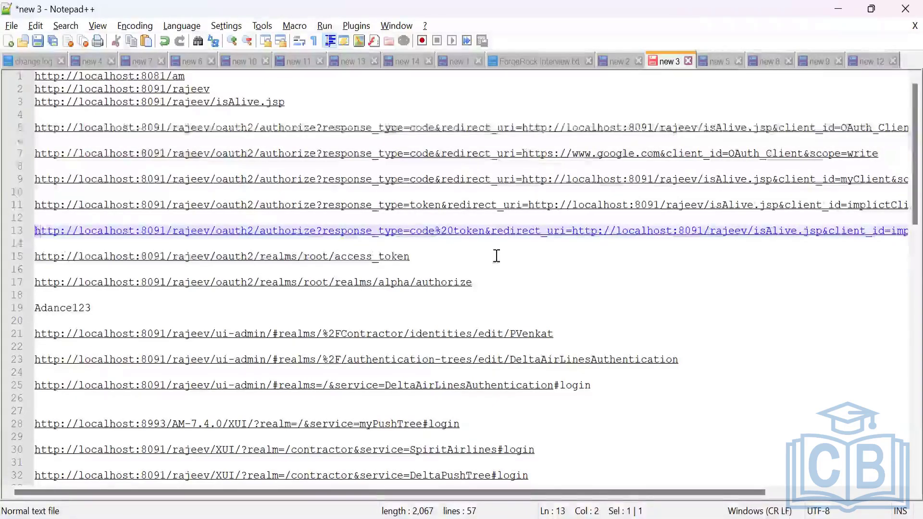
pyautogui.hotkey('shift', 'Right')
pyautogui.hotkey('shift', 'Right')
pyautogui.hotkey('shift', 'Right')
pyautogui.hotkey('shift', 'Right')
pyautogui.hotkey('shift', 'Right')
pyautogui.hotkey('shift', 'Right')
pyautogui.hotkey('shift', 'Right')
pyautogui.hotkey('shift', 'Right')
pyautogui.hotkey('shift', 'Right')
pyautogui.hotkey('shift', 'Right')
pyautogui.hotkey('shift', 'Right')
pyautogui.hotkey('shift', 'Right')
pyautogui.hotkey('shift', 'Right')
pyautogui.hotkey('shift', 'Right')
pyautogui.hotkey('shift', 'Right')
pyautogui.hotkey('shift', 'Right')
pyautogui.hotkey('shift', 'Right')
pyautogui.hotkey('shift', 'Right')
pyautogui.hotkey('shift', 'Right')
pyautogui.hotkey('shift', 'Right')
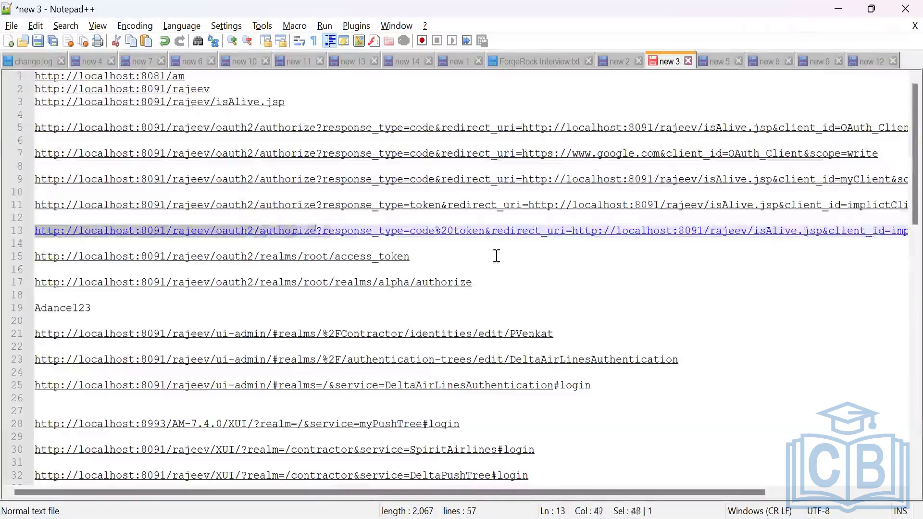
pyautogui.hotkey('shift', 'Right')
pyautogui.hotkey('shift', 'Right')
pyautogui.hotkey('shift', 'Right')
pyautogui.hotkey('shift', 'Right')
pyautogui.hotkey('shift', 'Right')
pyautogui.hotkey('shift', 'Right')
pyautogui.hotkey('shift', 'Right')
pyautogui.hotkey('shift', 'Right')
pyautogui.hotkey('shift', 'Right')
pyautogui.hotkey('shift', 'Right')
pyautogui.hotkey('shift', 'Right')
pyautogui.hotkey('shift', 'Right')
pyautogui.hotkey('shift', 'Right')
pyautogui.hotkey('shift', 'Right')
pyautogui.hotkey('shift', 'Right')
pyautogui.hotkey('shift', 'Right')
pyautogui.hotkey('shift', 'Right')
pyautogui.hotkey('shift', 'Right')
pyautogui.hotkey('shift', 'Right')
pyautogui.hotkey('shift', 'Right')
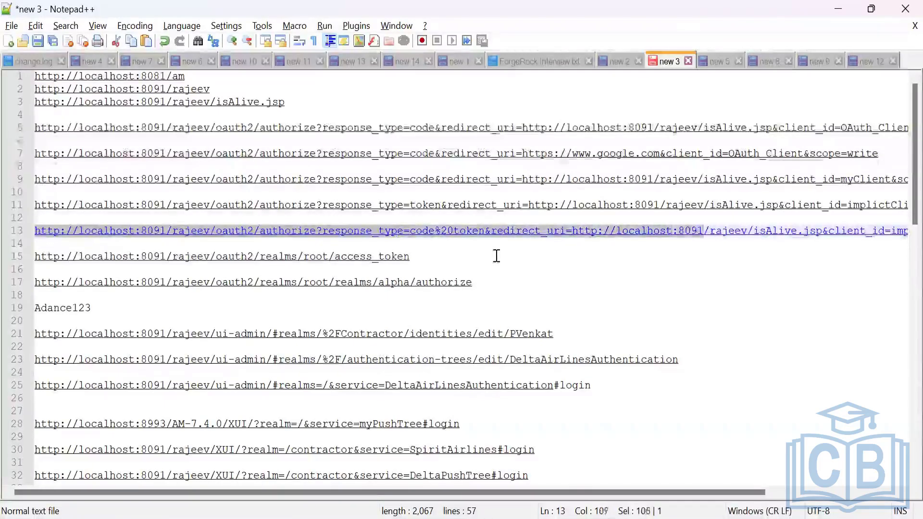
pyautogui.hotkey('shift', 'Right')
pyautogui.hotkey('shift', 'Right')
pyautogui.hotkey('shift', 'Right')
pyautogui.hotkey('shift', 'Right')
pyautogui.hotkey('shift', 'Right')
pyautogui.hotkey('shift', 'Right')
pyautogui.hotkey('shift', 'Right')
pyautogui.hotkey('shift', 'Right')
pyautogui.hotkey('shift', 'Right')
pyautogui.hotkey('shift', 'Right')
pyautogui.hotkey('shift', 'Right')
pyautogui.hotkey('shift', 'Right')
pyautogui.hotkey('shift', 'Right')
pyautogui.hotkey('shift', 'Right')
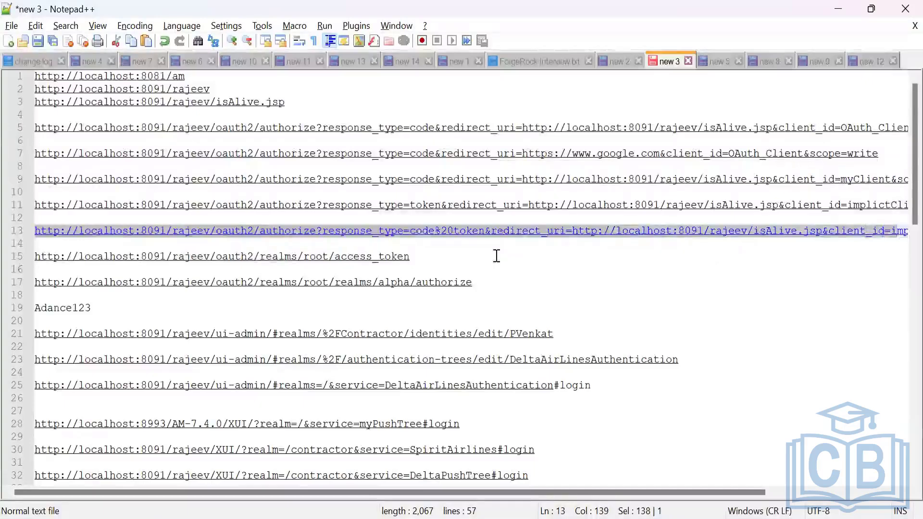
pyautogui.hotkey('shift', 'Right')
pyautogui.hotkey('shift', 'Right')
pyautogui.hotkey('shift', 'Right')
pyautogui.hotkey('shift', 'Right')
pyautogui.hotkey('shift', 'Right')
pyautogui.hotkey('shift', 'Right')
pyautogui.hotkey('shift', 'Right')
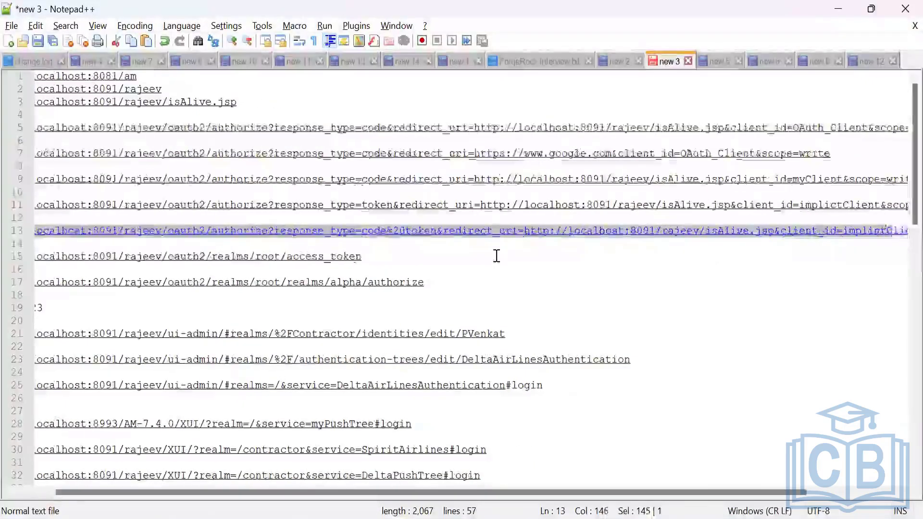
pyautogui.hotkey('shift', 'Right')
pyautogui.hotkey('shift', 'Right')
pyautogui.hotkey('shift', 'Right')
pyautogui.hotkey('shift', 'Right')
pyautogui.hotkey('shift', 'Right')
pyautogui.hotkey('shift', 'Right')
pyautogui.hotkey('shift', 'Right')
pyautogui.hotkey('shift', 'Right')
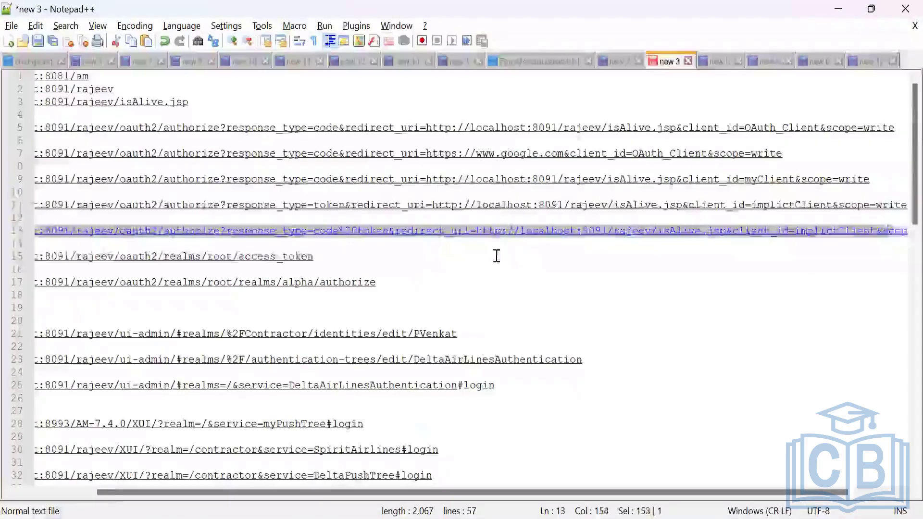
pyautogui.hotkey('shift', 'Right')
pyautogui.hotkey('shift', 'Right')
pyautogui.hotkey('shift', 'Right')
pyautogui.hotkey('shift', 'Right')
pyautogui.hotkey('shift', 'Right')
pyautogui.hotkey('shift', 'Right')
pyautogui.hotkey('shift', 'Right')
pyautogui.hotkey('shift', 'Right')
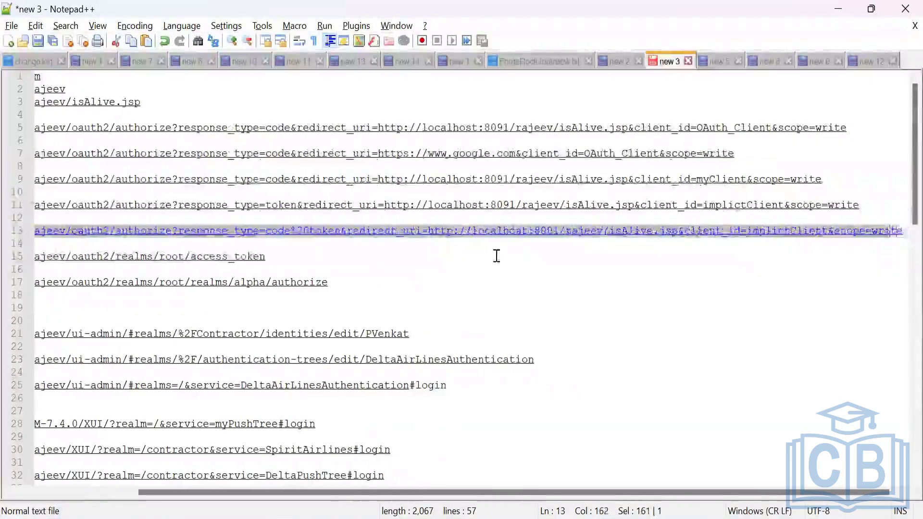
pyautogui.hotkey('shift', 'Right')
pyautogui.hotkey('ctrl', 'c')
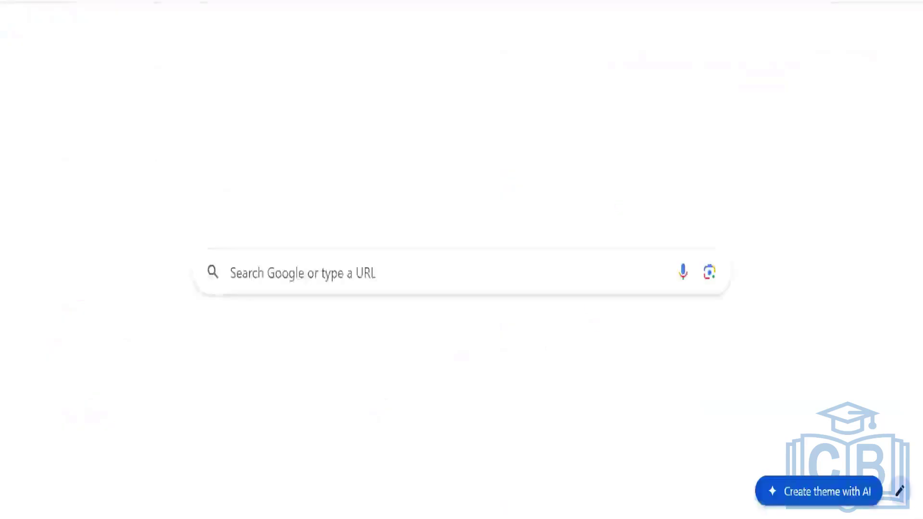
# Switch to Chrome and load the copied code%20token authorize URL in a new window.
pyautogui.hotkey('ctrl', 'l')
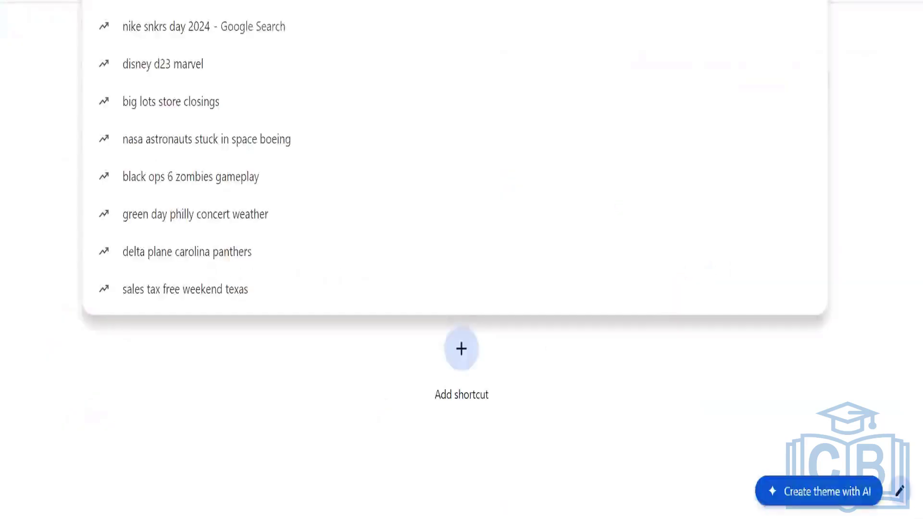
pyautogui.hotkey('ctrl', 'v')
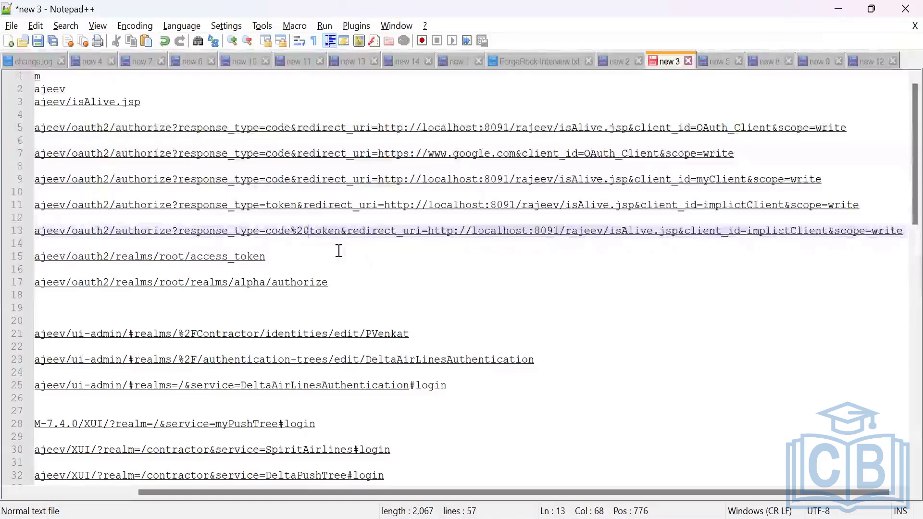
# Return to the Notepad++ notes and change response_type to code%20id_token in the last implictClient authorize URL.
pyautogui.write('id-')
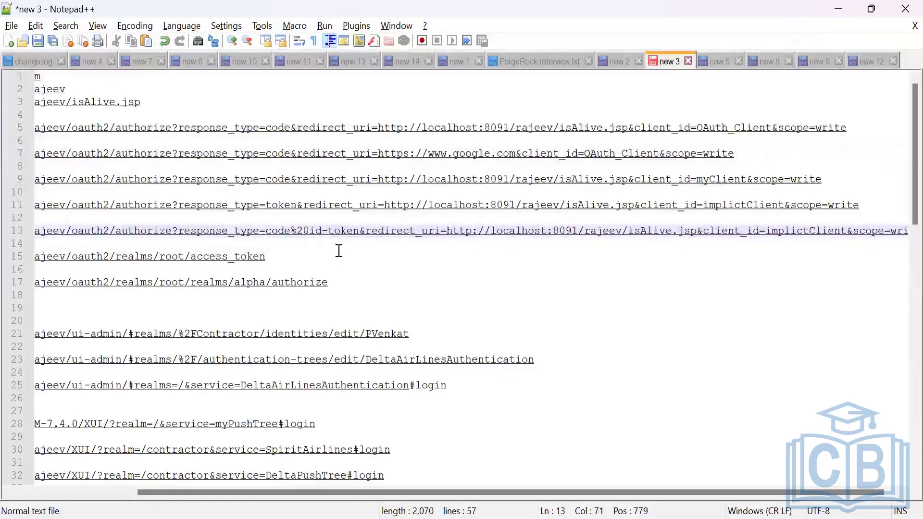
pyautogui.press('BackSpace')
pyautogui.write('_')
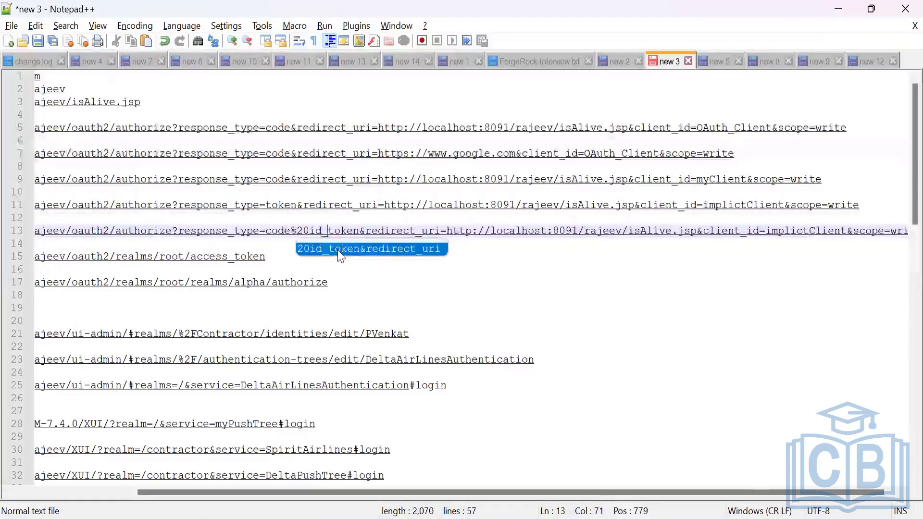
# Select the whole code%20id_token authorize URL, from its start through scope=write.
pyautogui.click(452, 244)
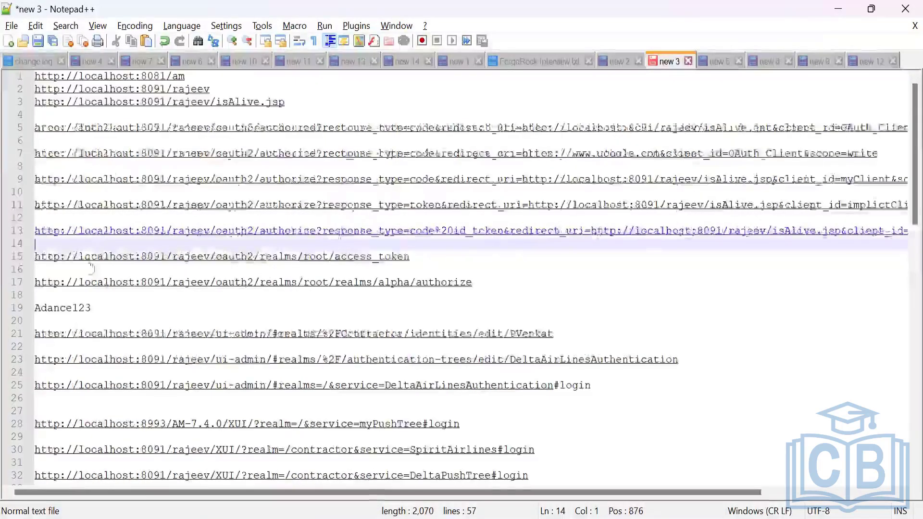
pyautogui.press('Up')
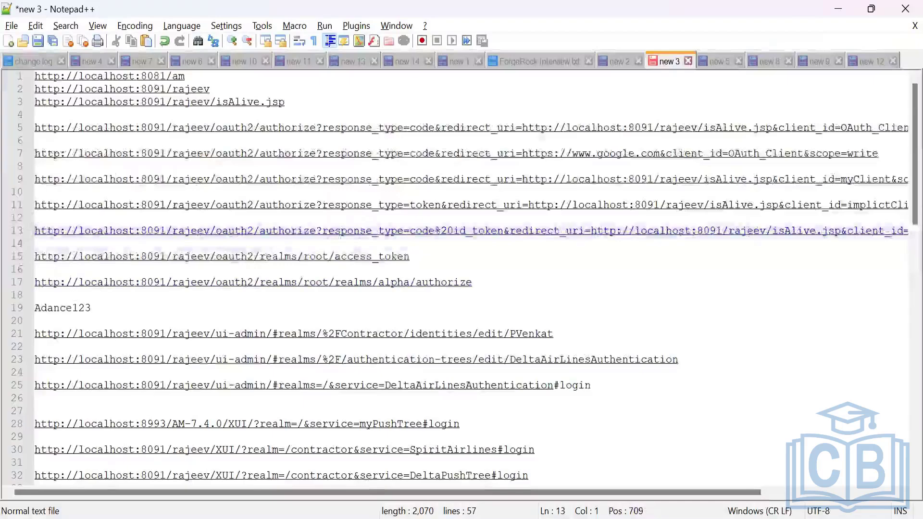
pyautogui.moveTo(285, 488); pyautogui.dragTo(398, 486)
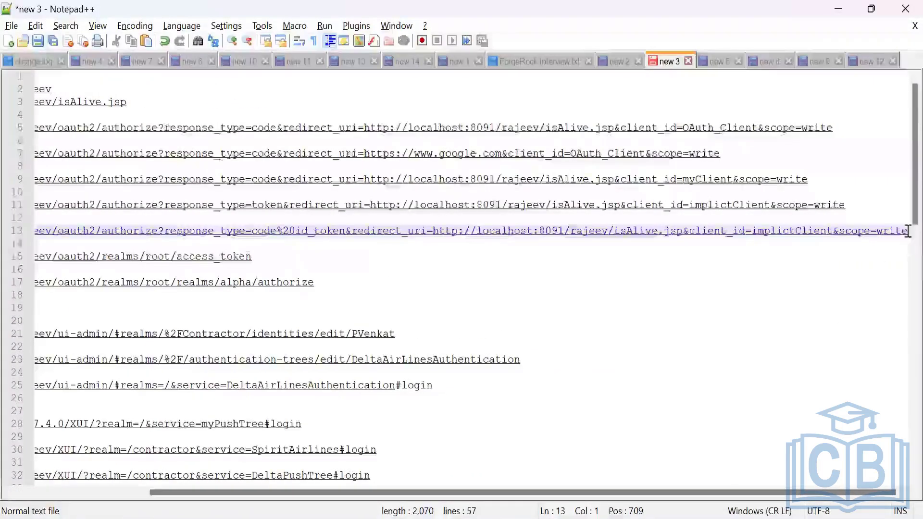
pyautogui.keyDown('shift'); pyautogui.click(907, 231); pyautogui.keyUp('shift')
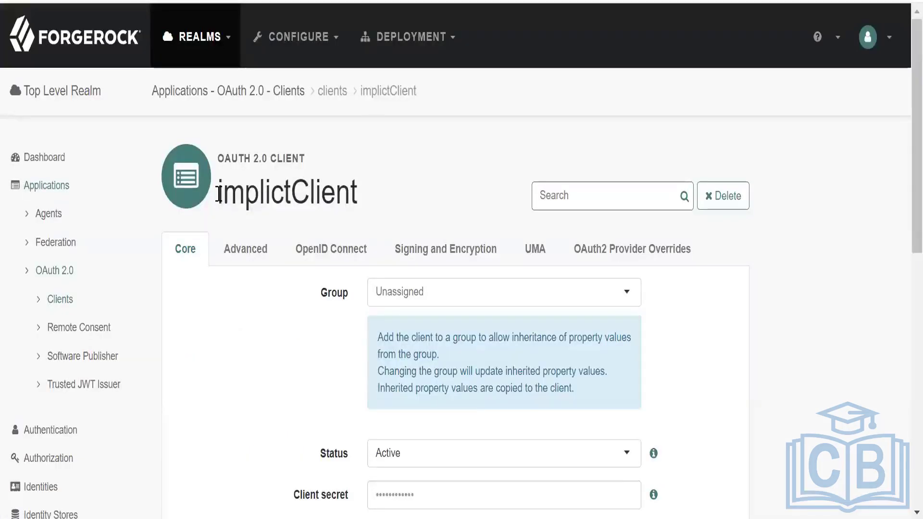
# Compare the client name on the implictClient page in ForgeRock with the client_id in the code%20id_token authorize URL in the notes.
pyautogui.moveTo(218, 195); pyautogui.dragTo(426, 192)
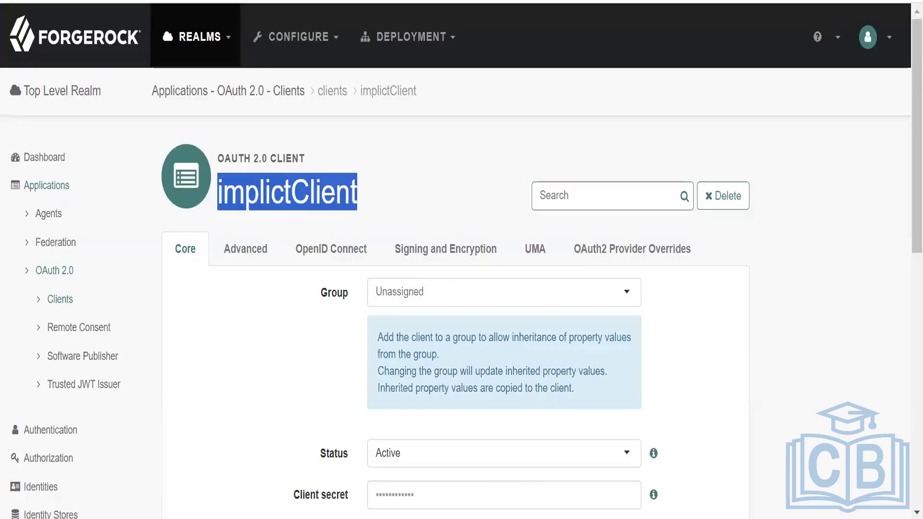
pyautogui.click(518, 518)
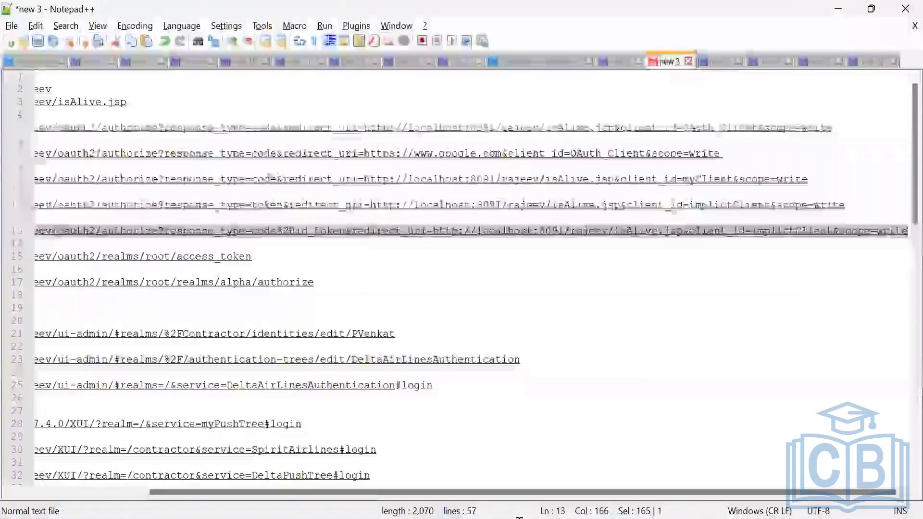
pyautogui.click(753, 231)
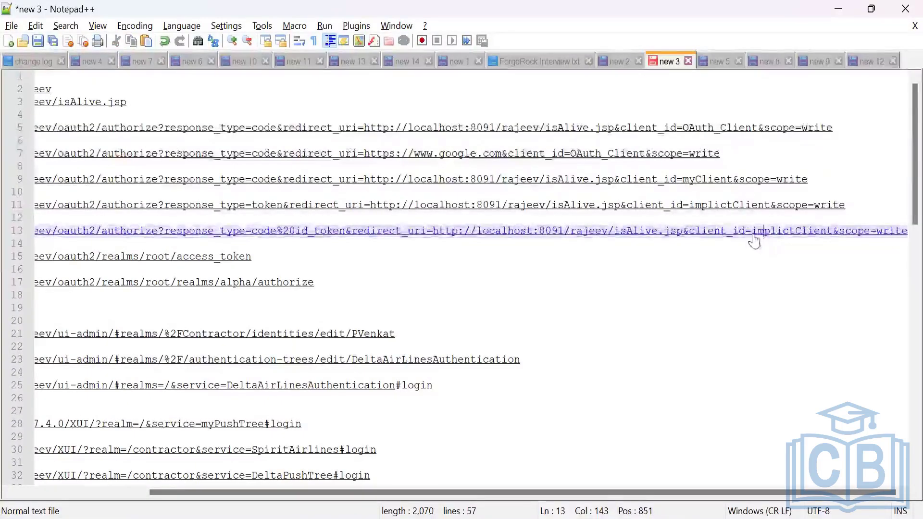
pyautogui.moveTo(754, 239); pyautogui.dragTo(832, 241)
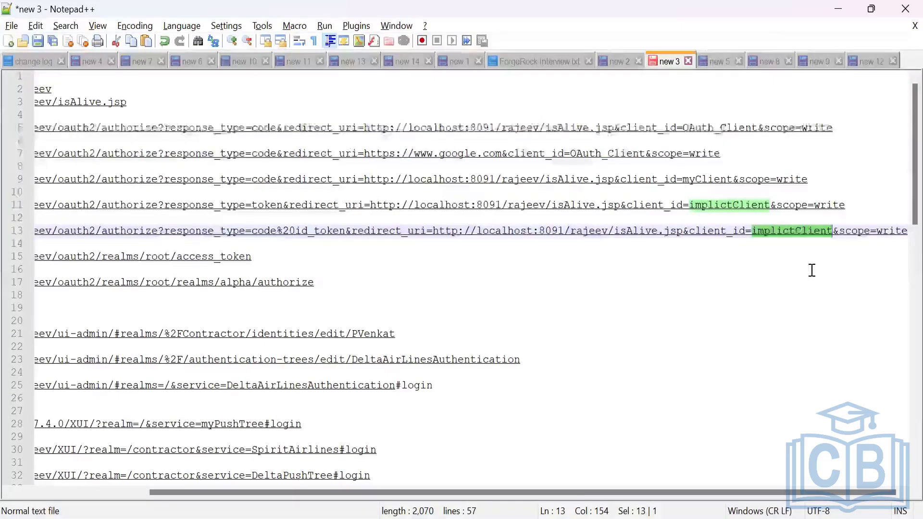
pyautogui.press('Right')
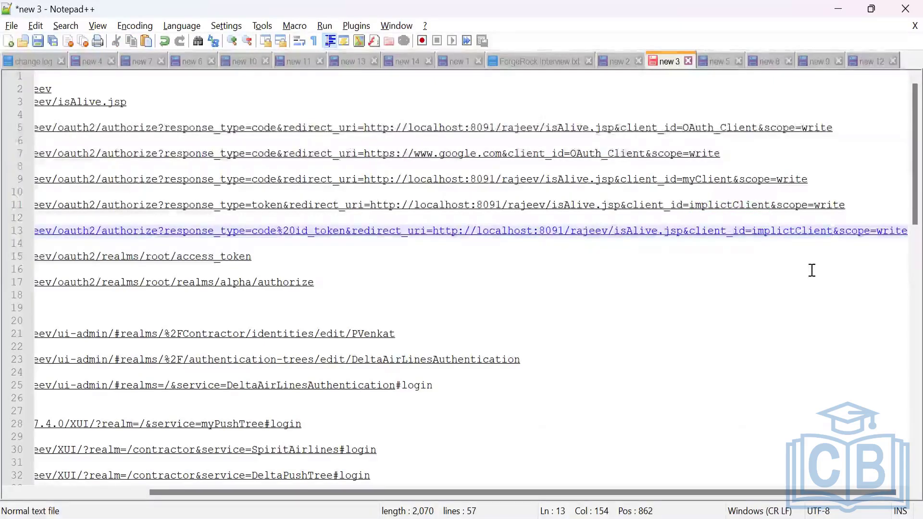
pyautogui.click(314, 234)
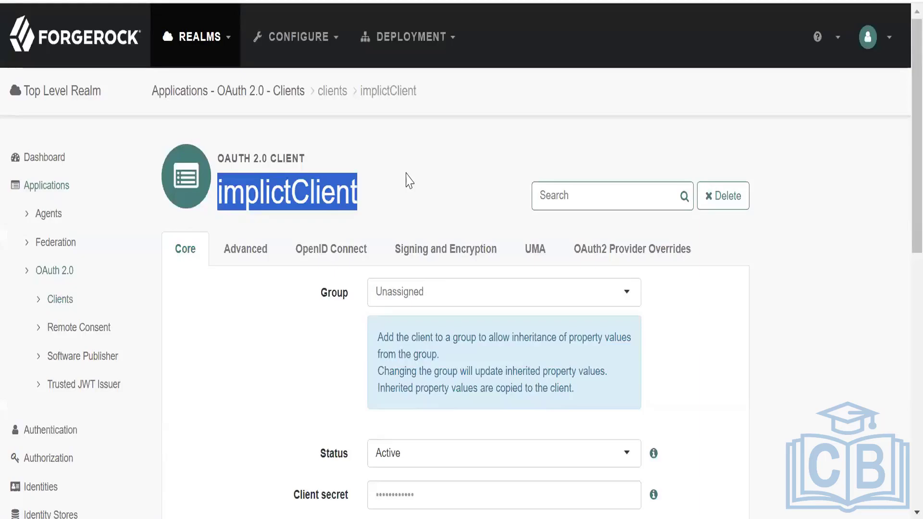
pyautogui.hotkey('alt', 'Tab')
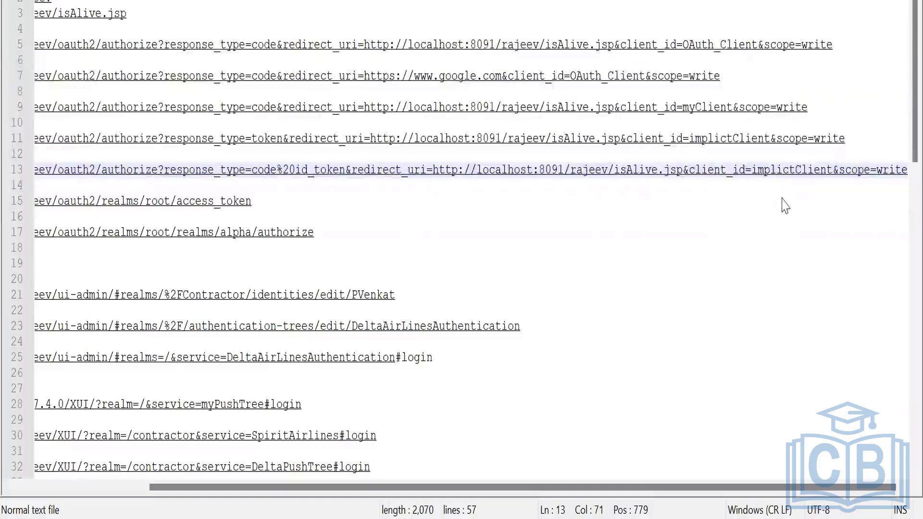
pyautogui.hotkey('alt', 'Tab')
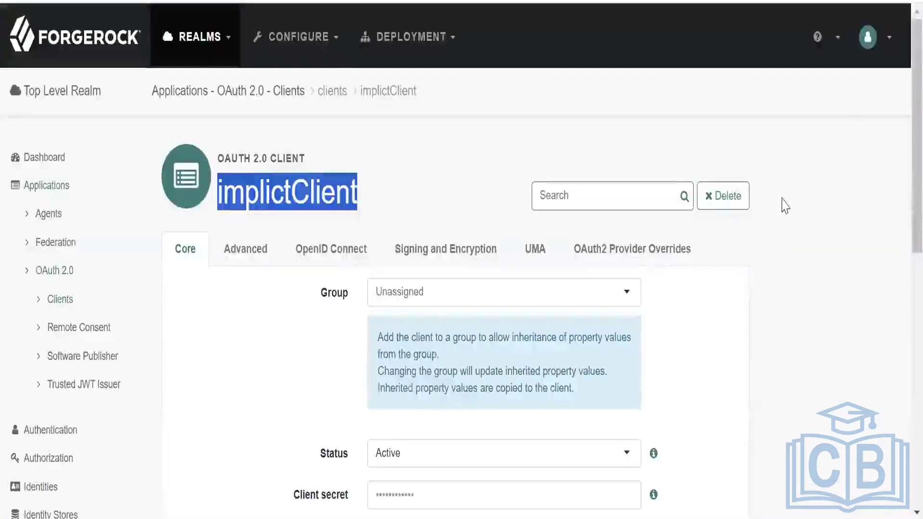
pyautogui.hotkey('alt', 'Tab')
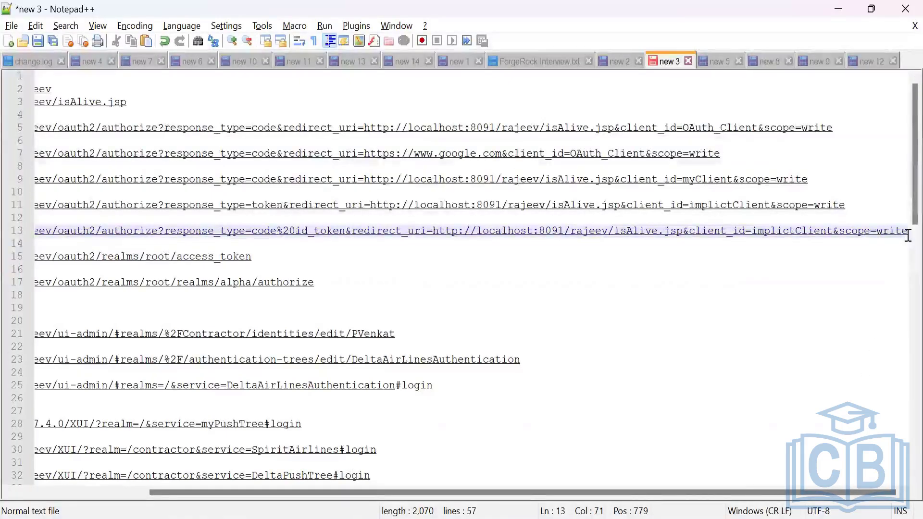
# Copy the whole implictClient authorize URL with response_type=code%20id_token, from scope=write back to its start.
pyautogui.moveTo(907, 236); pyautogui.dragTo(23, 231)
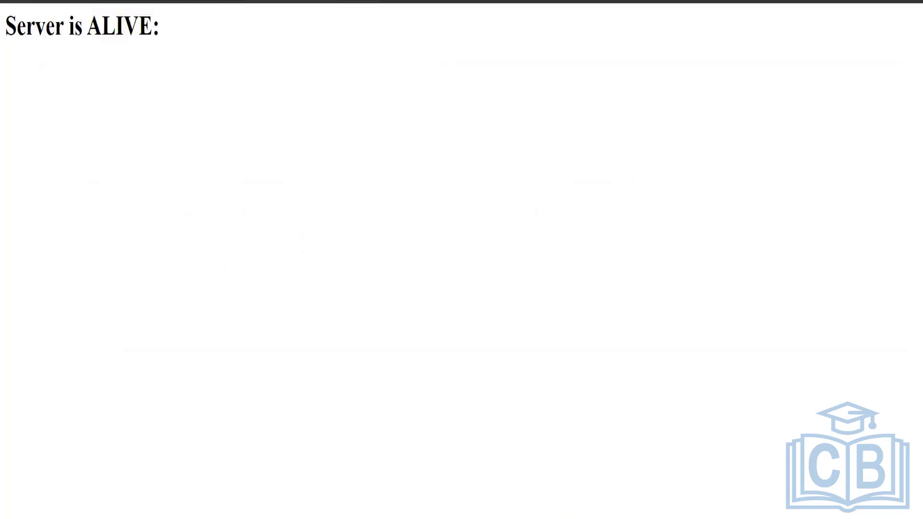
# Paste the isAlive.jsp redirect URL containing the authorization code and id_token into the Notepad++ document new 12, and turn on word wrap.
pyautogui.hotkey('alt', 'Tab')
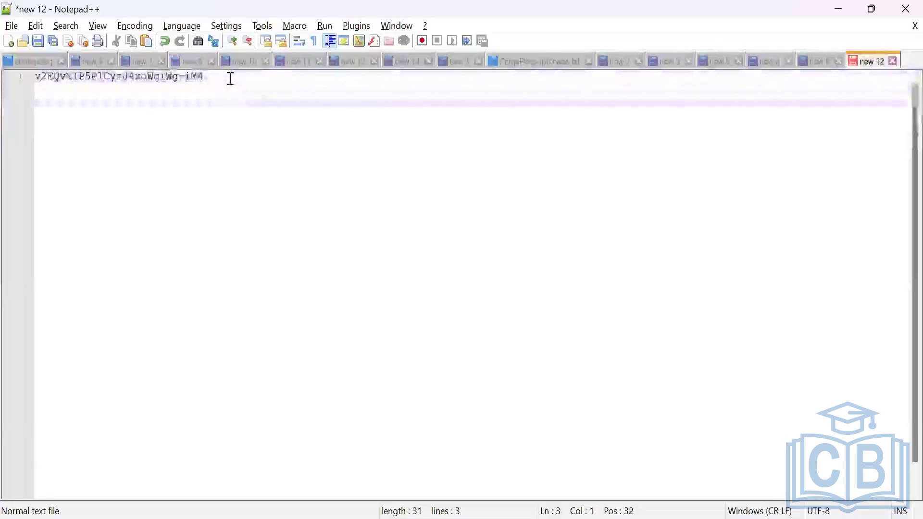
pyautogui.hotkey('ctrl', 'v')
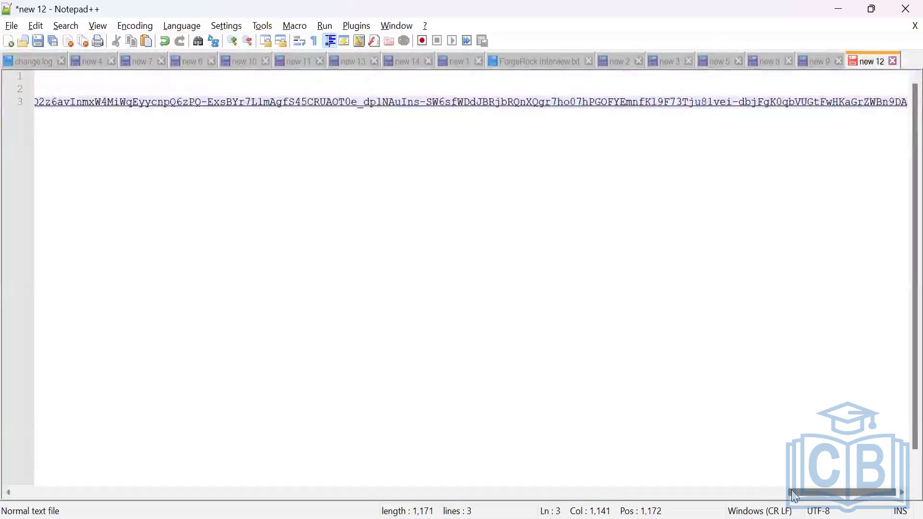
pyautogui.hscroll(-15, 255, 452)
pyautogui.hscroll(-5, 63, 458)
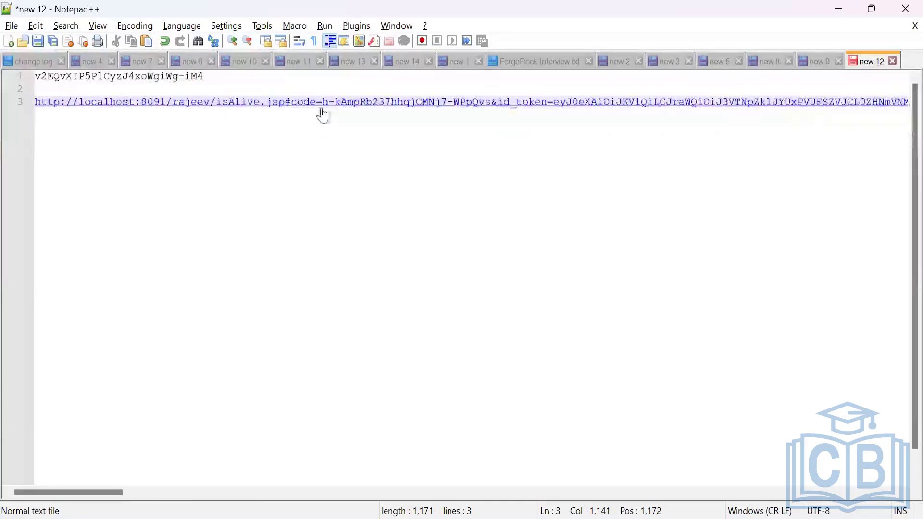
pyautogui.click(98, 27)
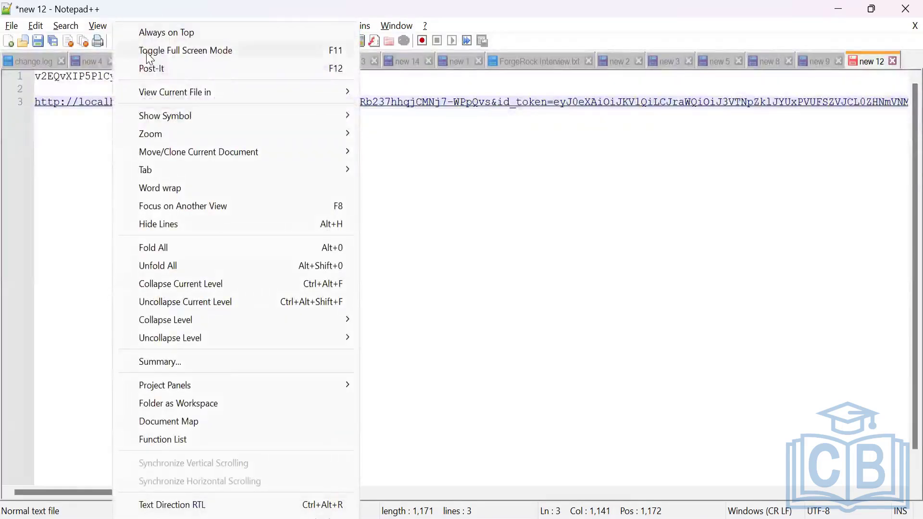
pyautogui.click(171, 191)
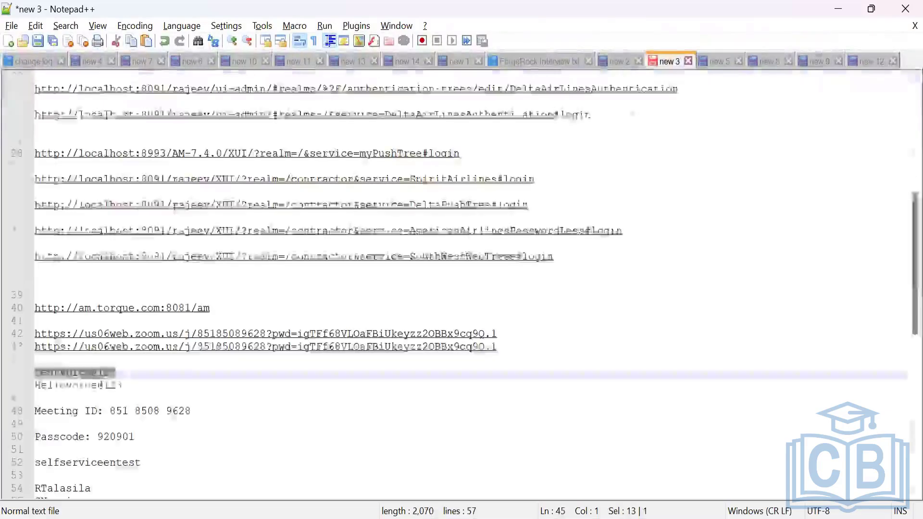
# Go back to the new 3 notes and remove the id_ prefix before token in the code%20id_token authorize URL.
pyautogui.scroll(8, 598, 267)
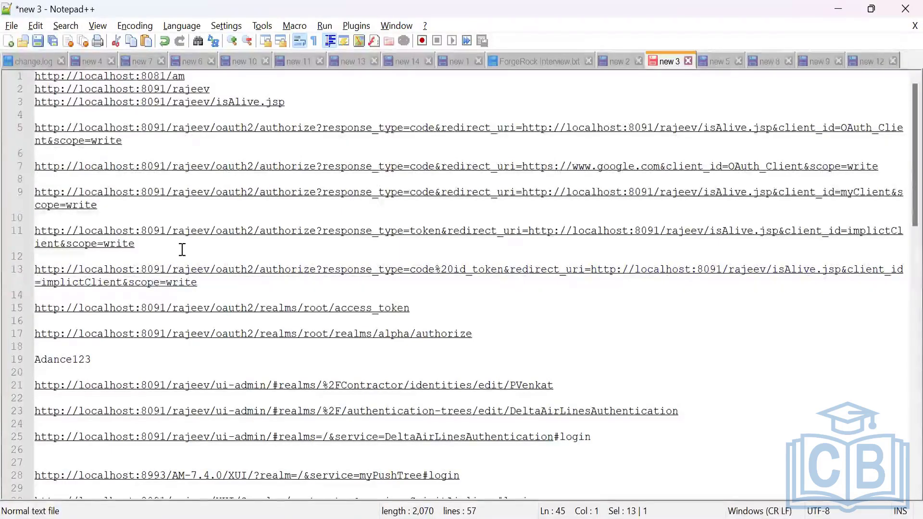
pyautogui.click(470, 275)
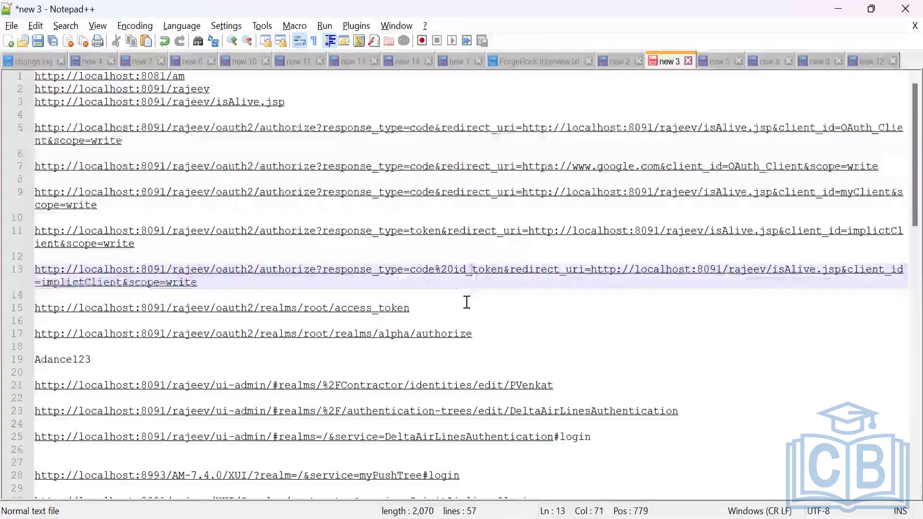
pyautogui.press('BackSpace')
pyautogui.press('BackSpace')
pyautogui.press('BackSpace')
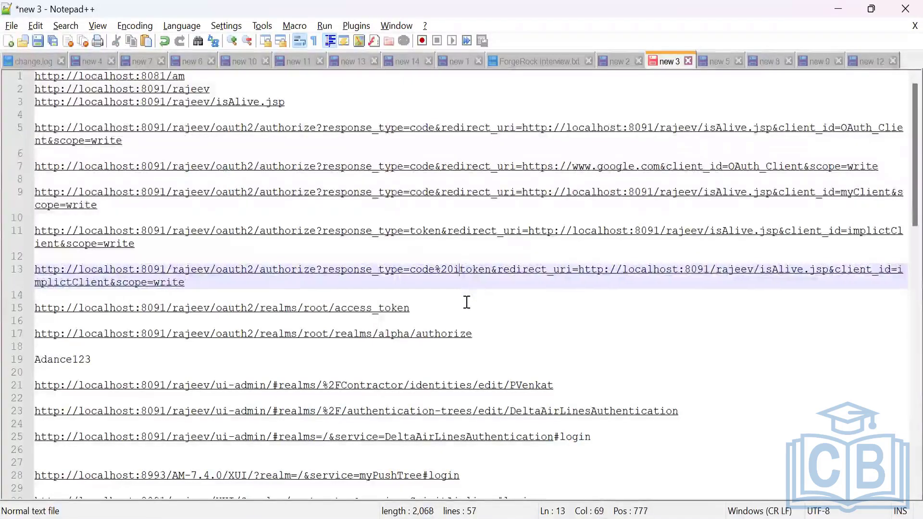
# Copy the implictClient code%20token authorize URL from the notes and load it in a new Chrome incognito window.
pyautogui.moveTo(178, 283); pyautogui.dragTo(33, 273)
pyautogui.hotkey('ctrl', 'c')
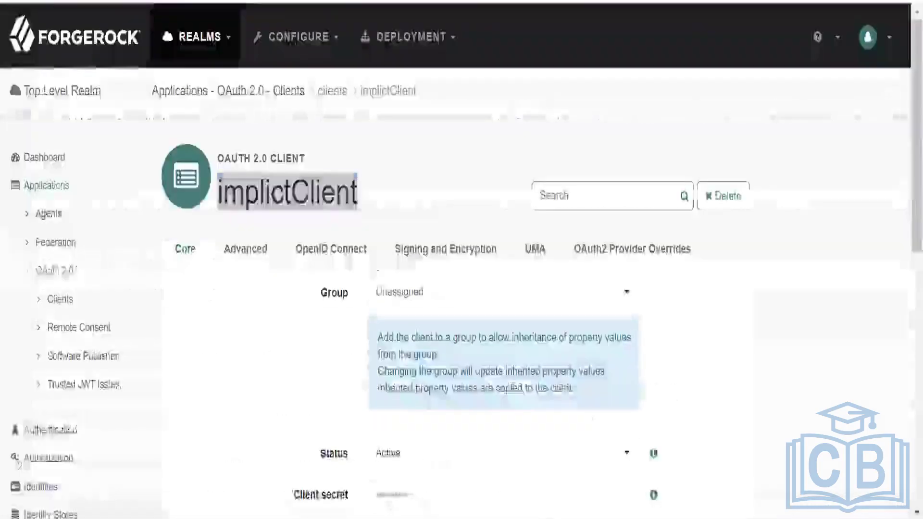
pyautogui.click(912, 1)
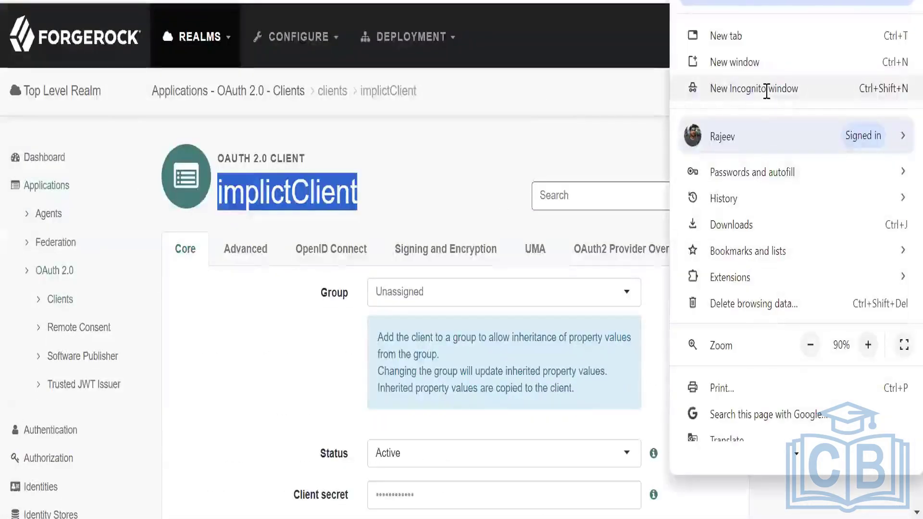
pyautogui.click(753, 88)
pyautogui.hotkey('ctrl', 'v')
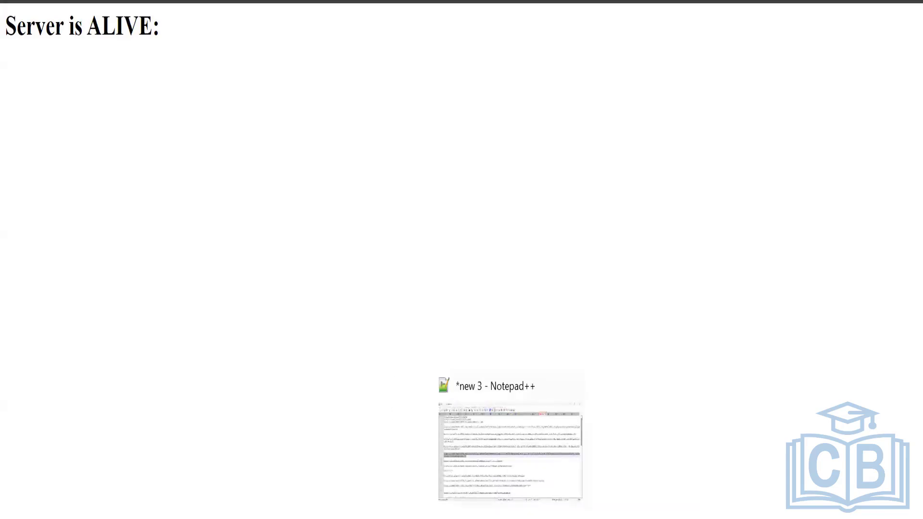
# Return to the implictClient page in ForgeRock and examine the Response Types and Grant Types in its advanced settings.
pyautogui.click(510, 518)
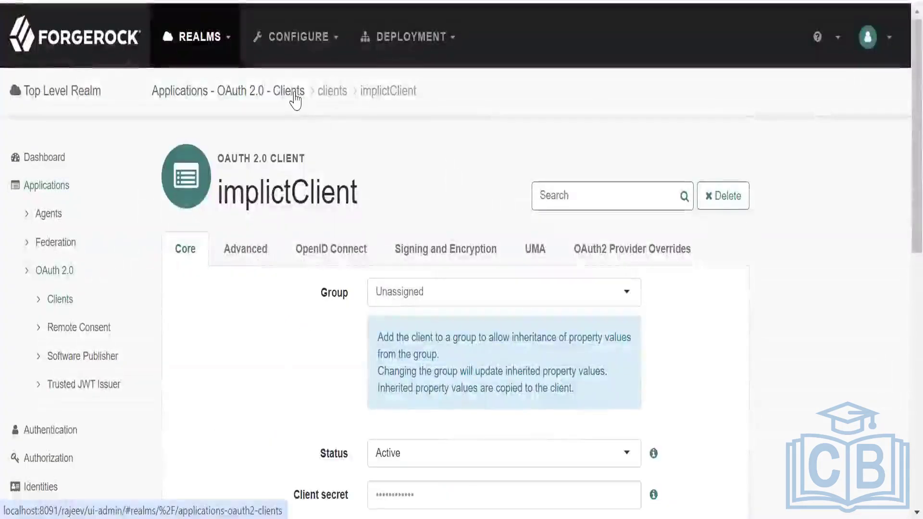
pyautogui.scroll(-3, 789, 323)
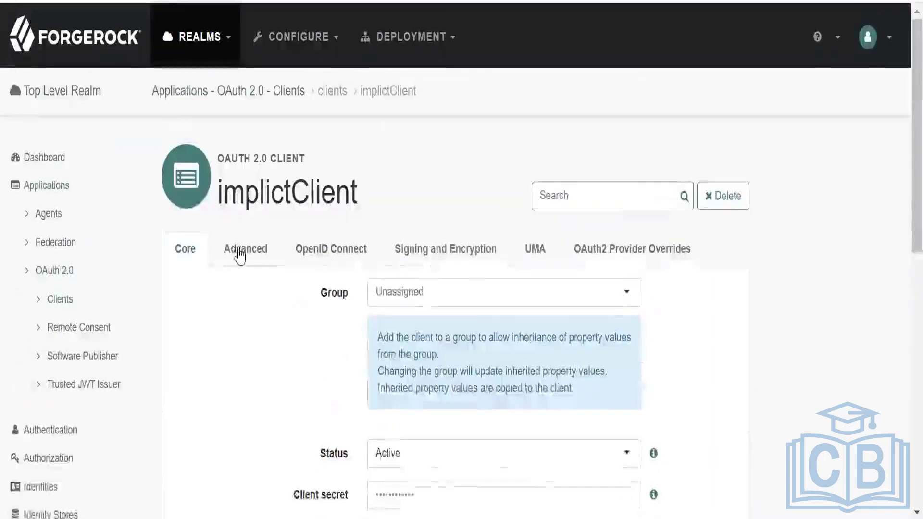
pyautogui.click(245, 61)
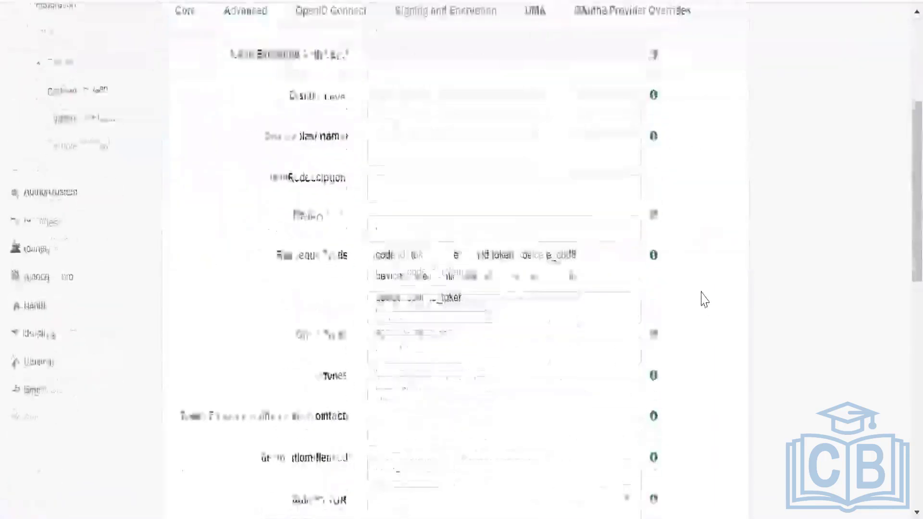
pyautogui.scroll(-2, 704, 298)
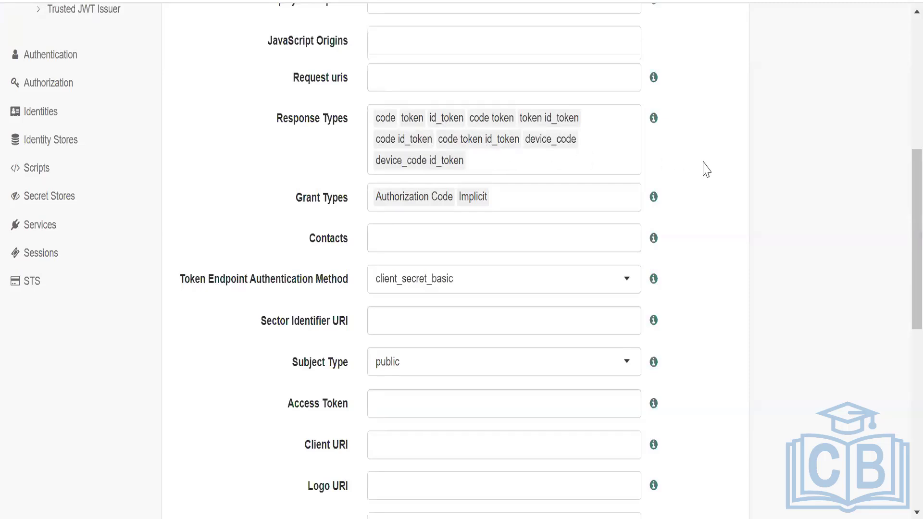
pyautogui.scroll(2, 703, 168)
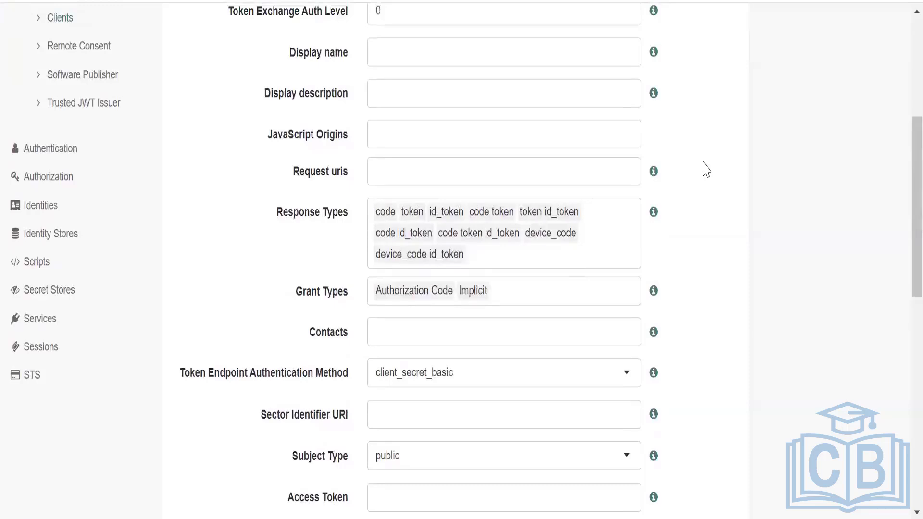